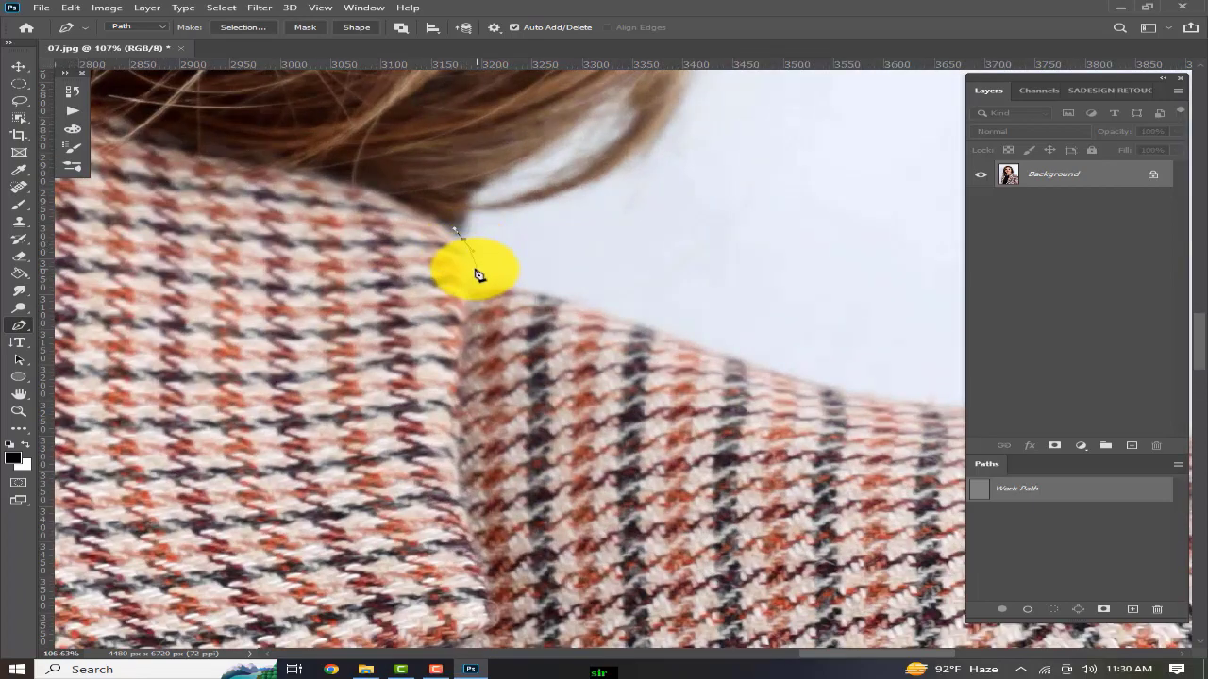
# Step: Trace the subject with the Pen tool from the collar along the right-hand shoulder and around the upper sleeve to the image's right edge
pyautogui.scroll(-2, 630, 318)
pyautogui.moveTo(802, 351); pyautogui.dragTo(543, 268)
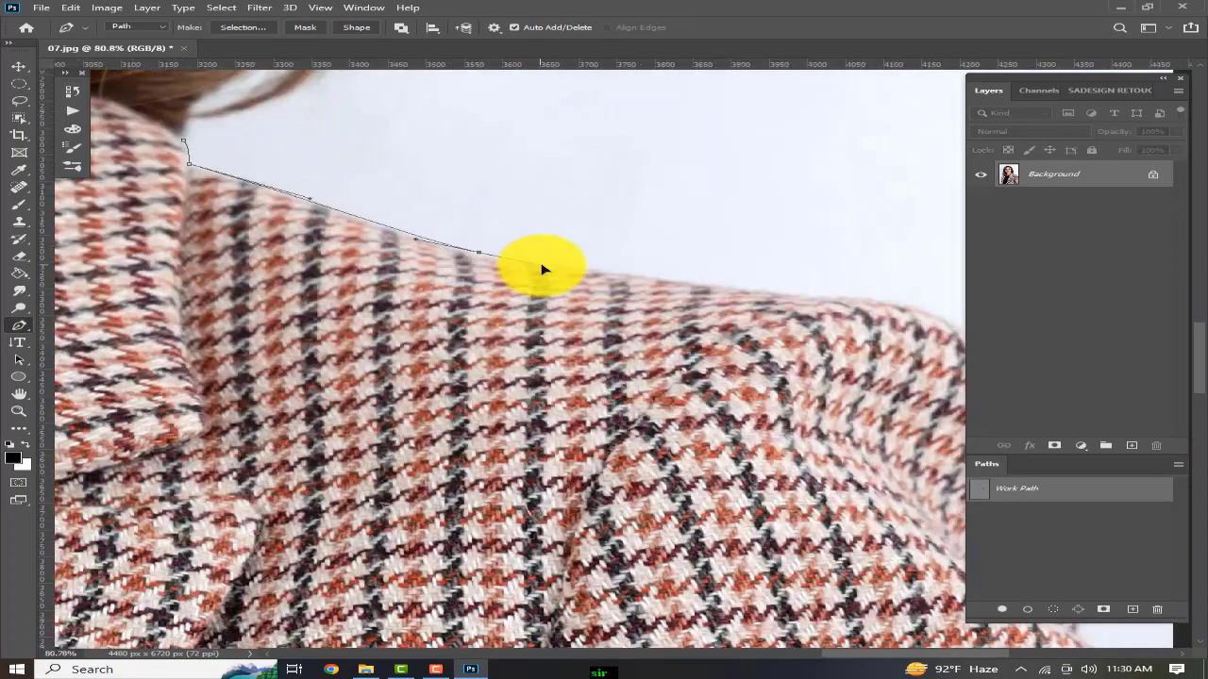
pyautogui.moveTo(788, 293); pyautogui.dragTo(870, 297)
pyautogui.moveTo(708, 237); pyautogui.dragTo(289, 100)
pyautogui.moveTo(547, 191); pyautogui.dragTo(578, 209)
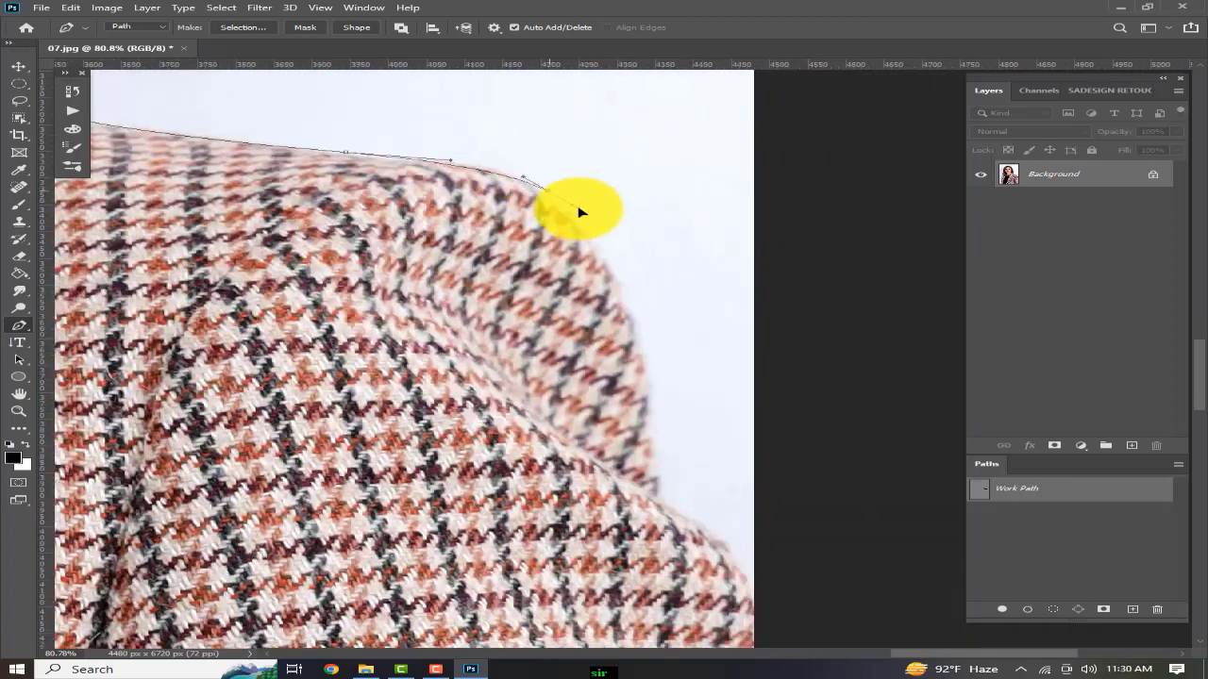
pyautogui.moveTo(658, 466); pyautogui.dragTo(637, 296)
pyautogui.click(637, 330)
pyautogui.moveTo(706, 403); pyautogui.dragTo(710, 307)
pyautogui.moveTo(794, 575); pyautogui.dragTo(742, 436)
# Step: Continue the path down outside the right canvas edge, around the lower corner, and up to the white gap beneath the sleeve
pyautogui.scroll(-3, 741, 437)
pyautogui.moveTo(714, 350); pyautogui.dragTo(708, 189)
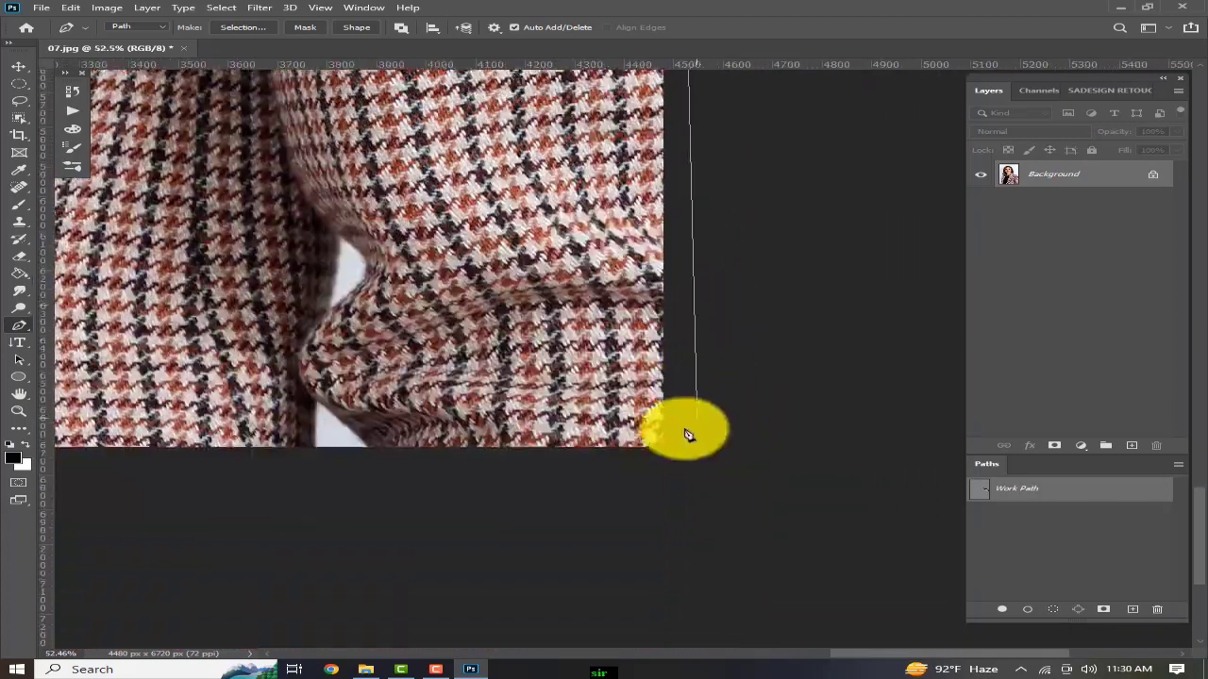
pyautogui.click(671, 455)
pyautogui.moveTo(517, 457); pyautogui.dragTo(700, 460)
pyautogui.scroll(4, 564, 455)
pyautogui.click(539, 453)
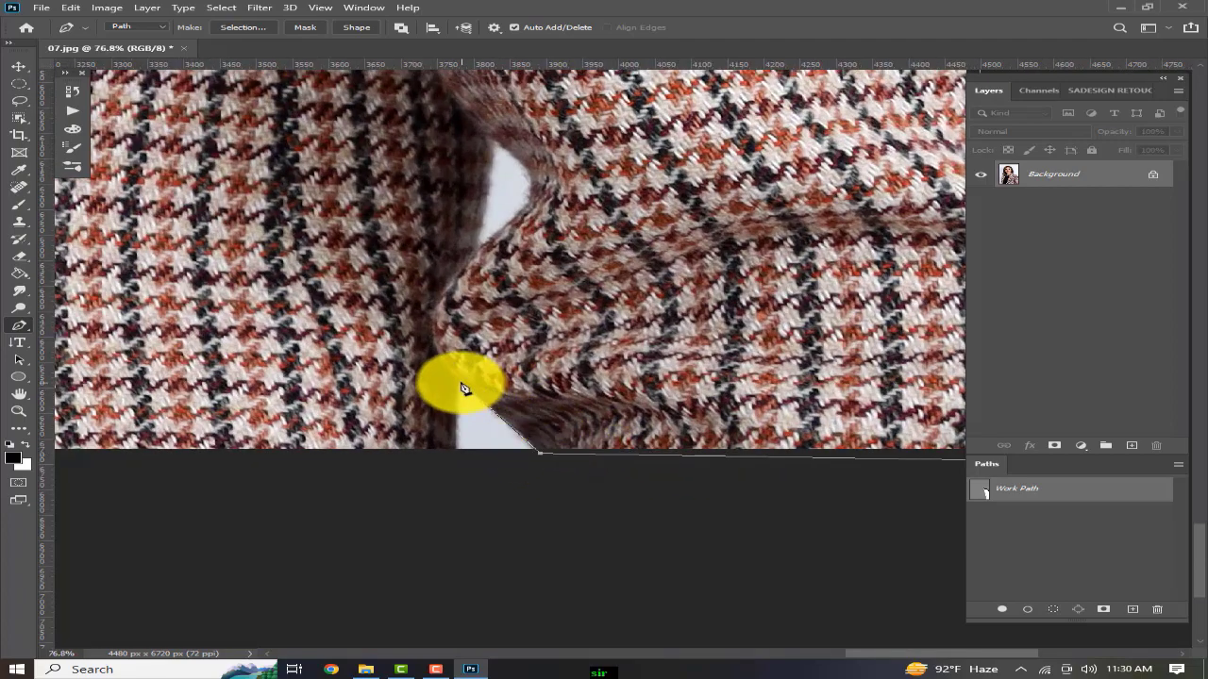
# Step: Extend the path just below the canvas along the jacket's bottom edge to the outer edge of the left-hand sleeve
pyautogui.moveTo(258, 477); pyautogui.dragTo(817, 466)
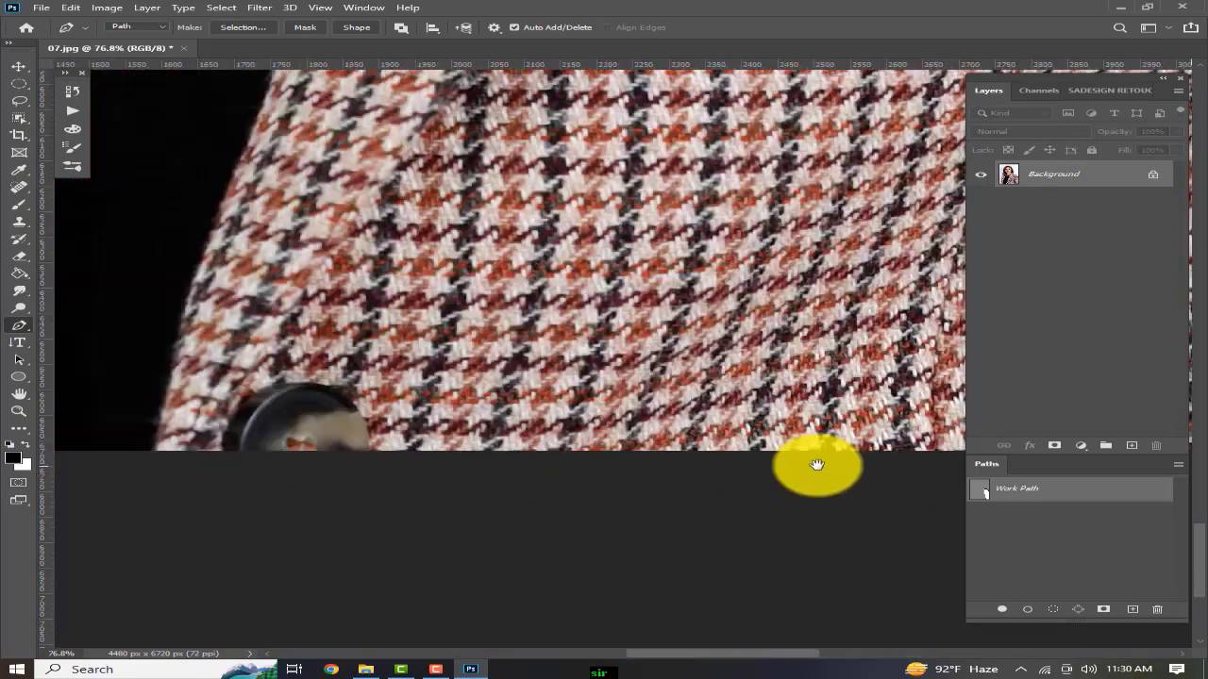
pyautogui.moveTo(594, 442); pyautogui.dragTo(932, 456)
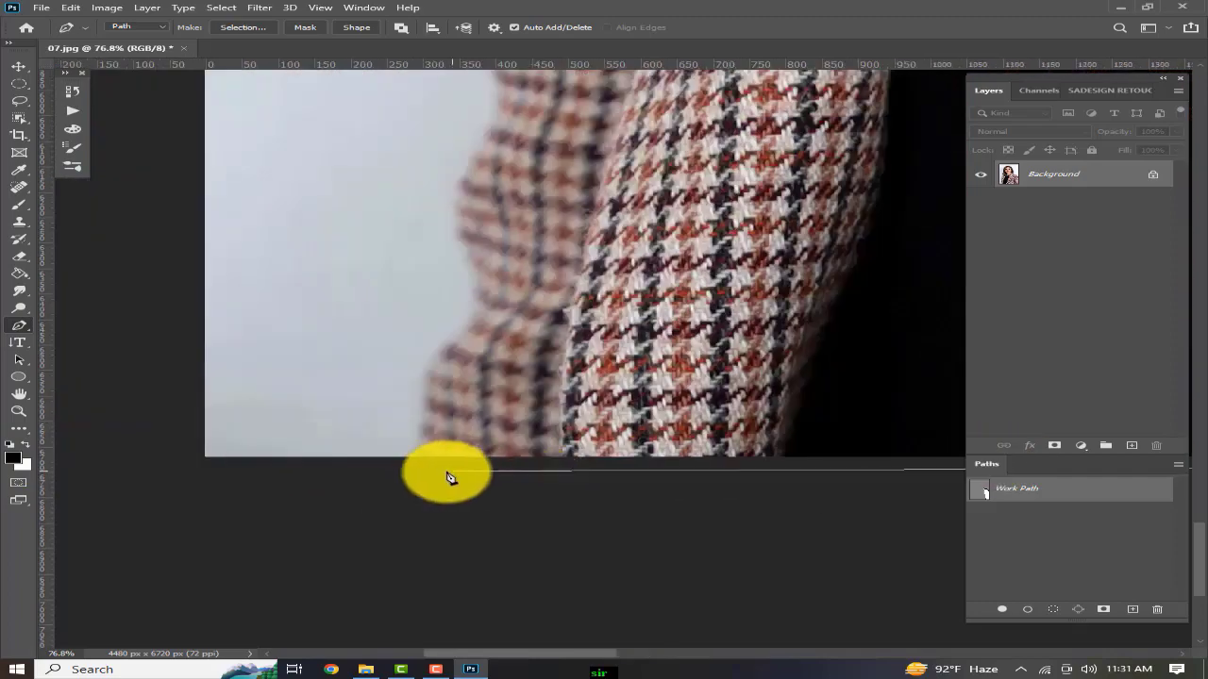
pyautogui.click(414, 465)
# Step: Trace the path up the wavy folds of the blurred lower left-hand sleeve
pyautogui.scroll(1, 461, 363)
pyautogui.moveTo(435, 347); pyautogui.dragTo(453, 333)
pyautogui.scroll(2, 480, 333)
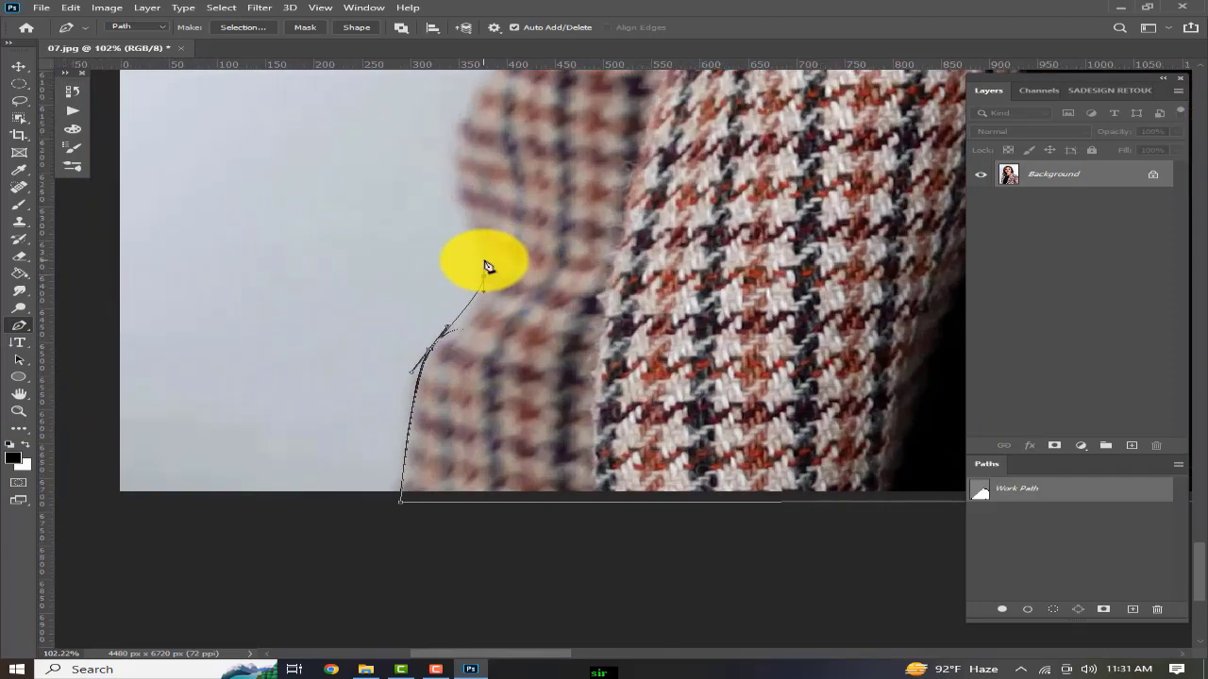
pyautogui.moveTo(481, 277); pyautogui.dragTo(483, 265)
pyautogui.scroll(-3, 471, 217)
pyautogui.moveTo(488, 134); pyautogui.dragTo(453, 389)
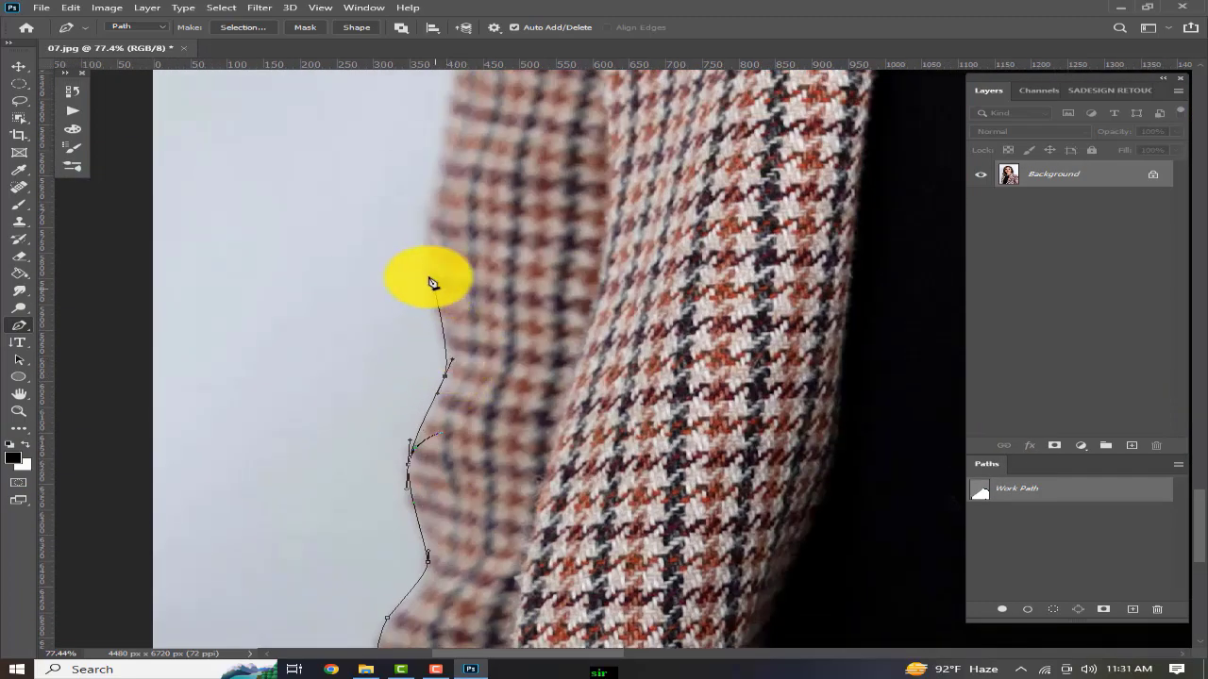
# Step: Continue the path up the outer edge of the left-hand upper sleeve to the shoulder
pyautogui.scroll(-3, 431, 283)
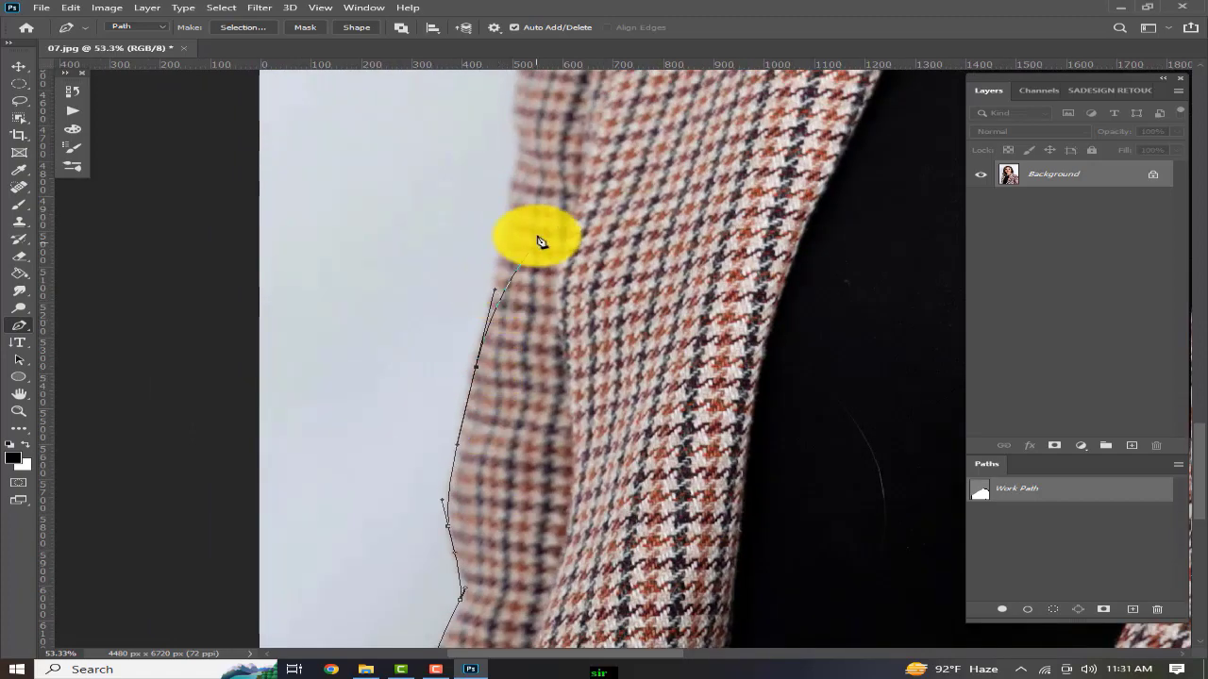
pyautogui.moveTo(533, 189); pyautogui.dragTo(521, 390)
pyautogui.moveTo(507, 293); pyautogui.dragTo(514, 451)
pyautogui.moveTo(529, 352); pyautogui.dragTo(543, 282)
pyautogui.moveTo(543, 286); pyautogui.dragTo(524, 421)
pyautogui.scroll(1, 553, 323)
pyautogui.moveTo(550, 319); pyautogui.dragTo(565, 290)
# Step: Trace the path over the left-hand shoulder and up the left side of the hair, leaving the flyaway strands outside
pyautogui.moveTo(564, 299); pyautogui.dragTo(181, 509)
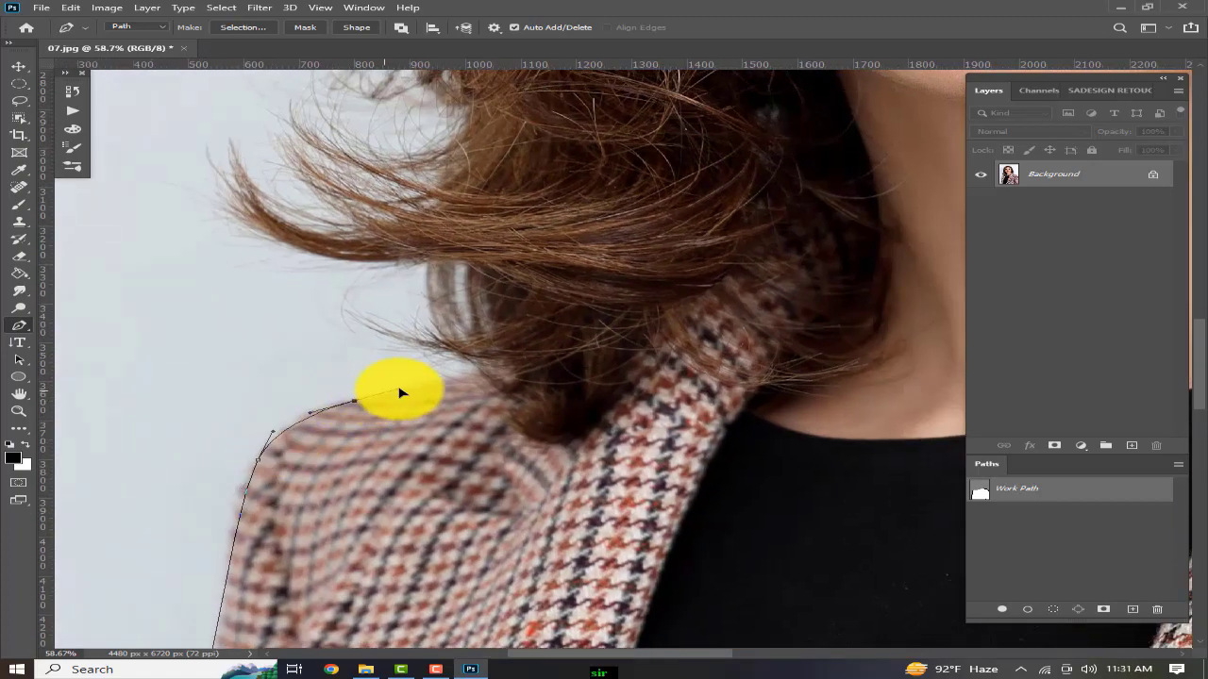
pyautogui.moveTo(495, 306); pyautogui.dragTo(489, 288)
pyautogui.moveTo(478, 223); pyautogui.dragTo(524, 439)
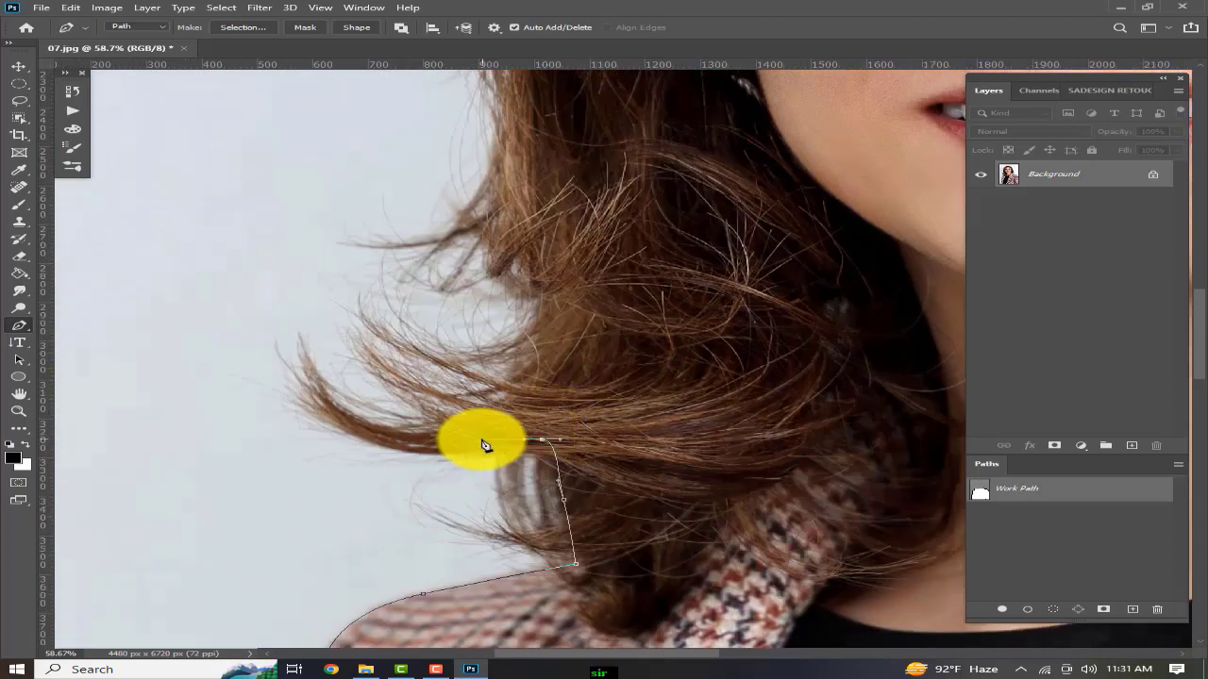
pyautogui.moveTo(516, 102); pyautogui.dragTo(503, 435)
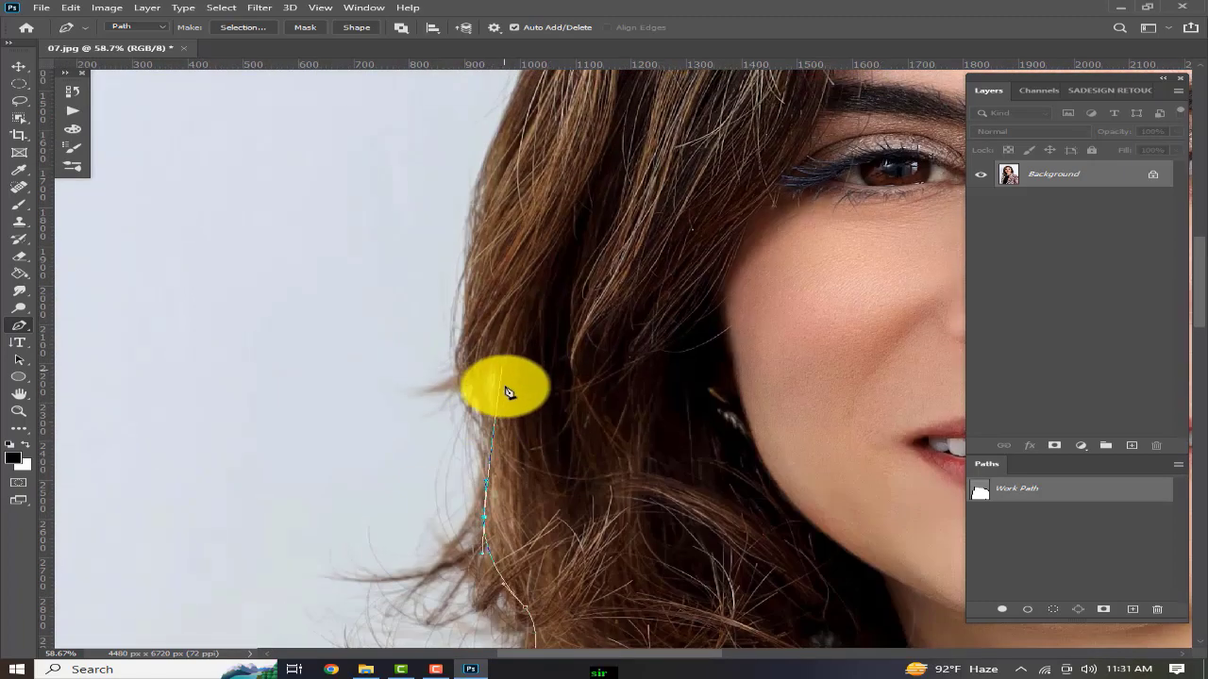
pyautogui.moveTo(510, 156); pyautogui.dragTo(442, 459)
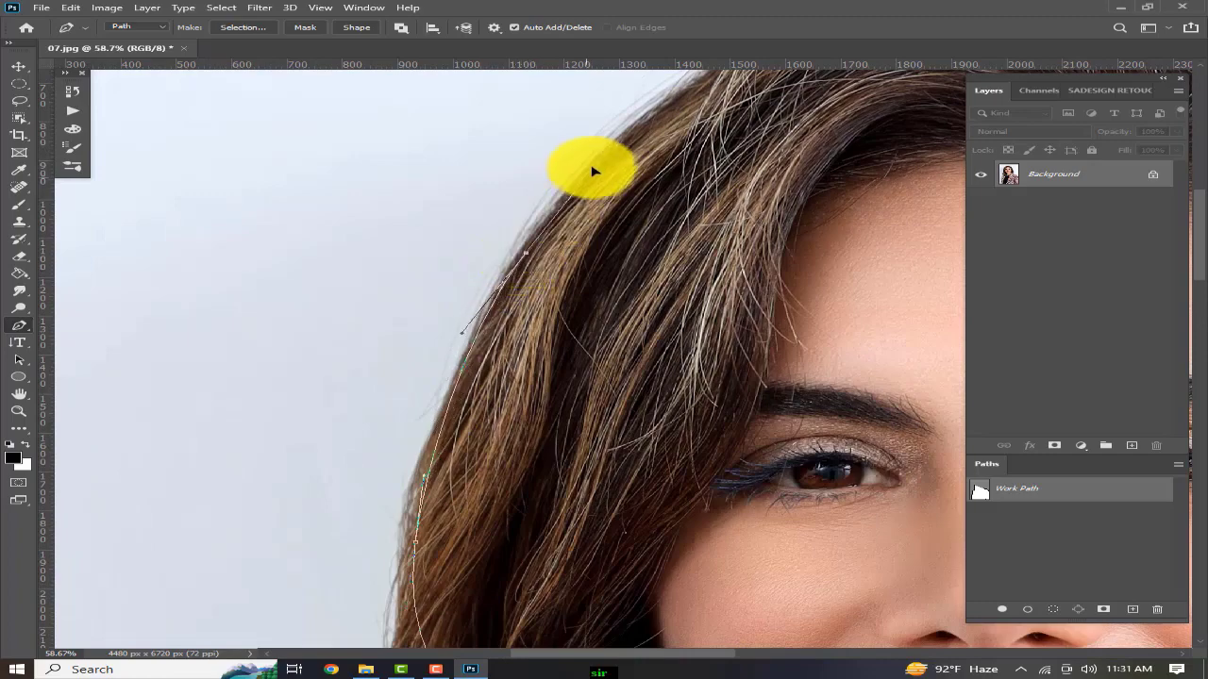
# Step: Continue the path over the crown and down the right side of the hair, closing it at the starting point by the collar
pyautogui.moveTo(717, 156); pyautogui.dragTo(498, 262)
pyautogui.moveTo(620, 206); pyautogui.dragTo(197, 251)
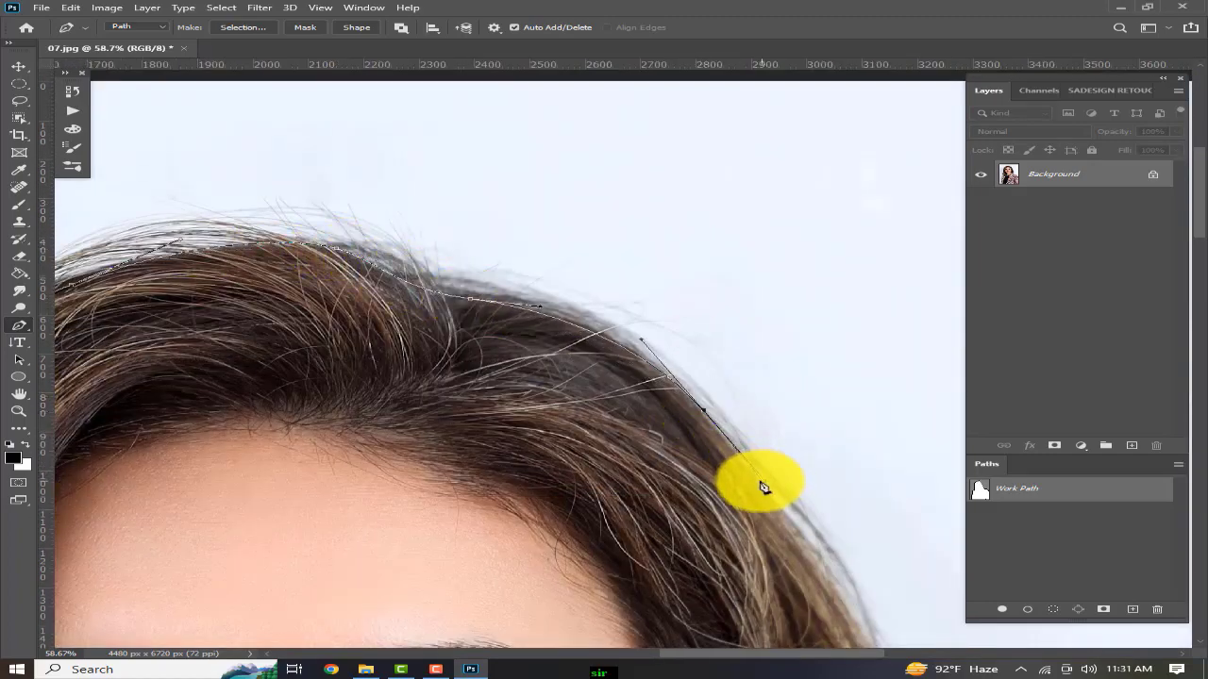
pyautogui.moveTo(790, 481); pyautogui.dragTo(531, 198)
pyautogui.moveTo(621, 389); pyautogui.dragTo(667, 476)
pyautogui.moveTo(743, 640); pyautogui.dragTo(702, 440)
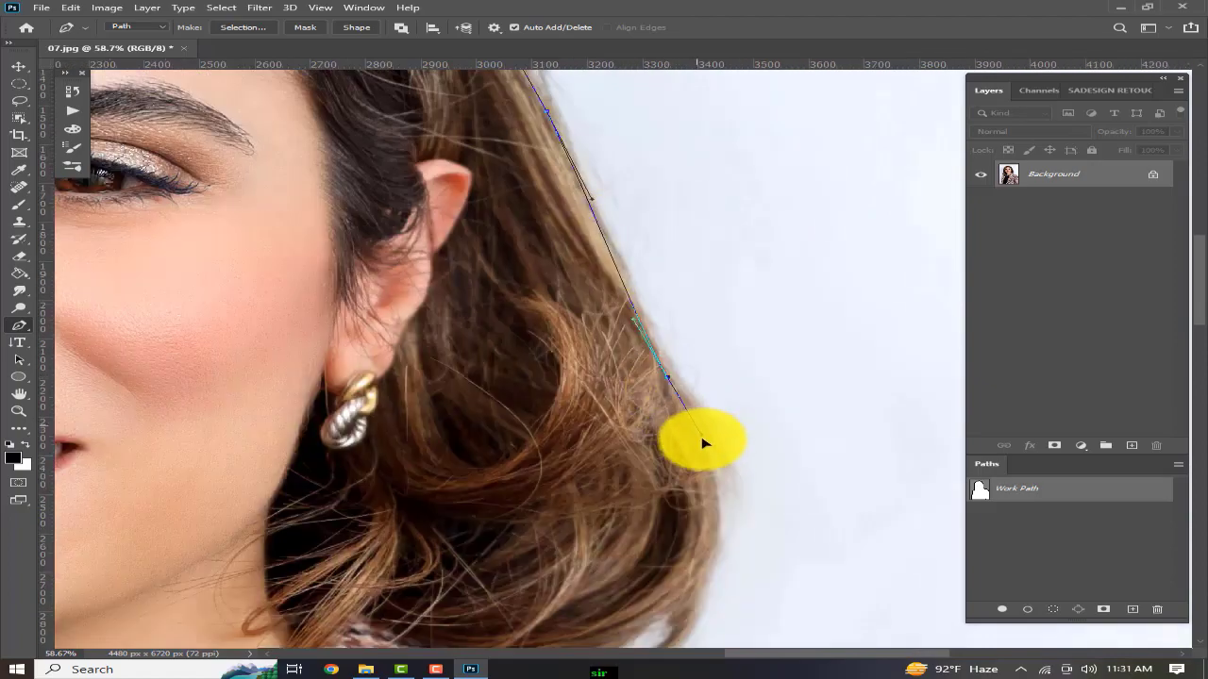
pyautogui.moveTo(701, 562); pyautogui.dragTo(694, 325)
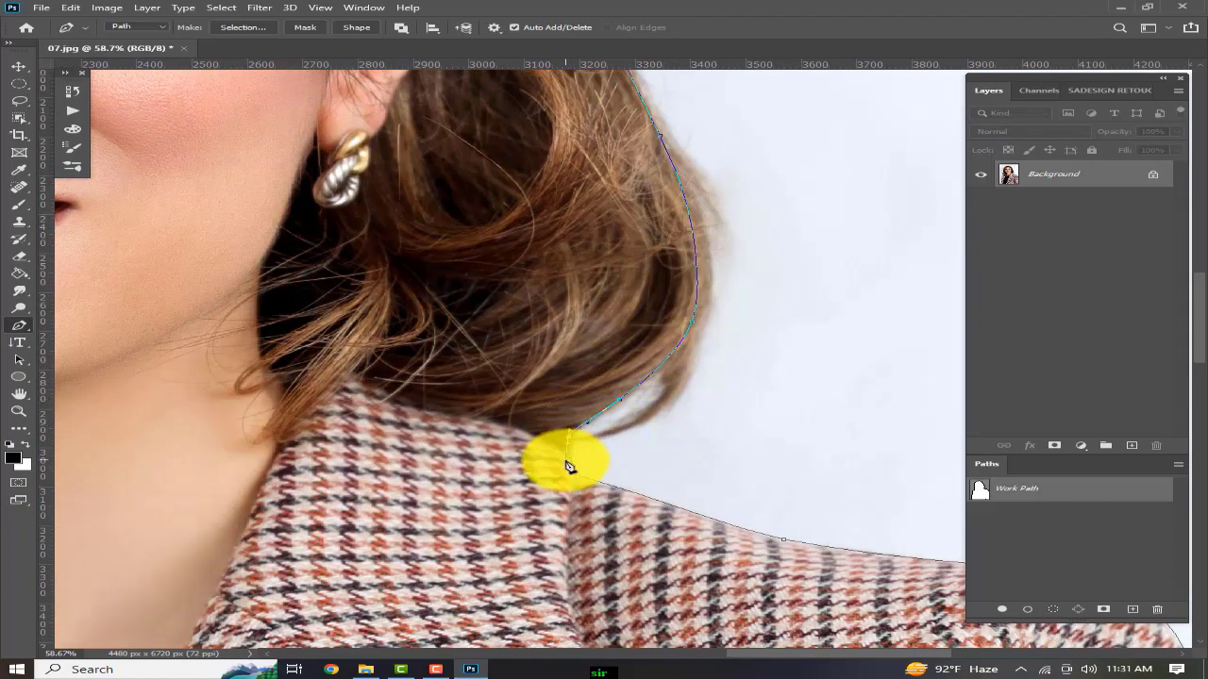
# Step: Save the finished work path as a permanent path
pyautogui.scroll(-5, 577, 463)
pyautogui.scroll(4, 776, 531)
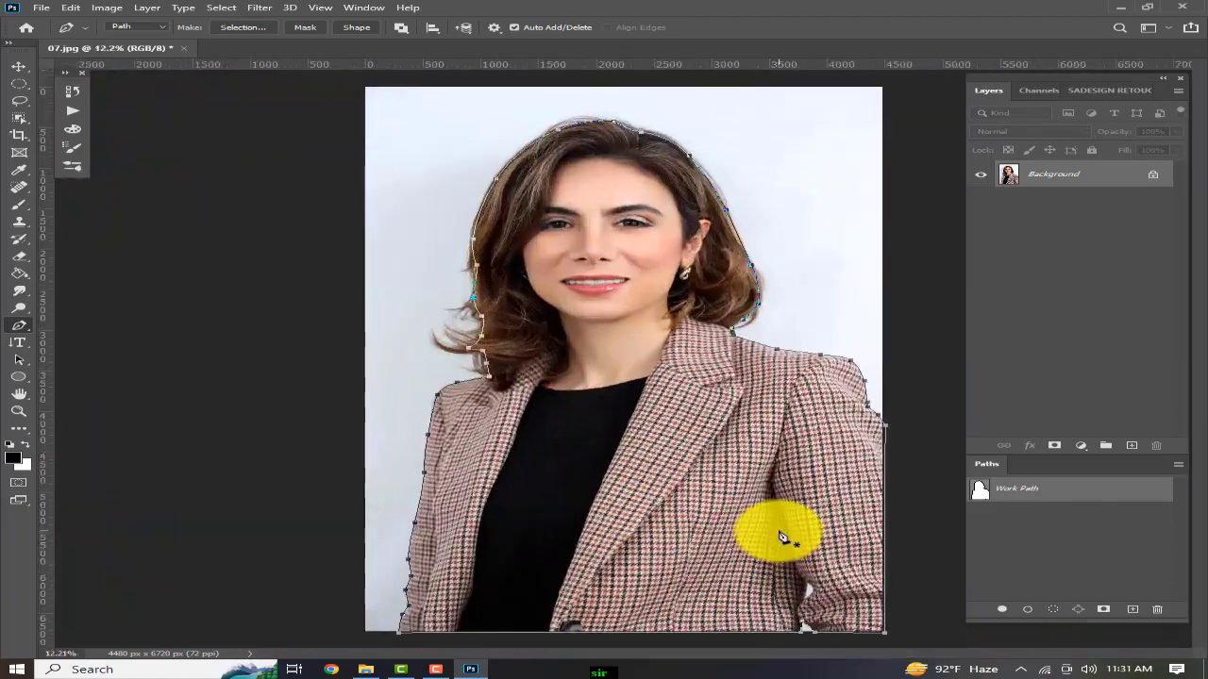
pyautogui.moveTo(785, 528); pyautogui.dragTo(496, 203)
pyautogui.scroll(2, 620, 397)
pyautogui.moveTo(1002, 489); pyautogui.dragTo(1134, 608)
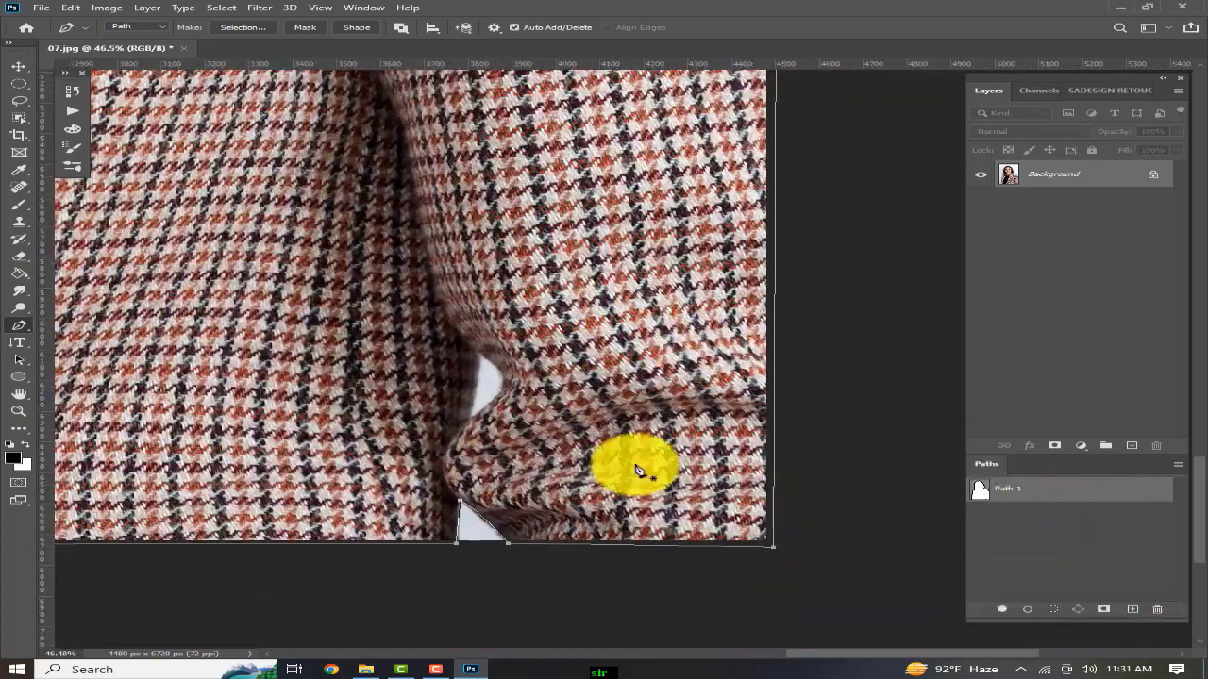
# Step: Outline the enclosed white gap between the sleeve and the jacket body as part of the saved path
pyautogui.scroll(3, 510, 372)
pyautogui.scroll(2, 455, 333)
pyautogui.click(426, 321)
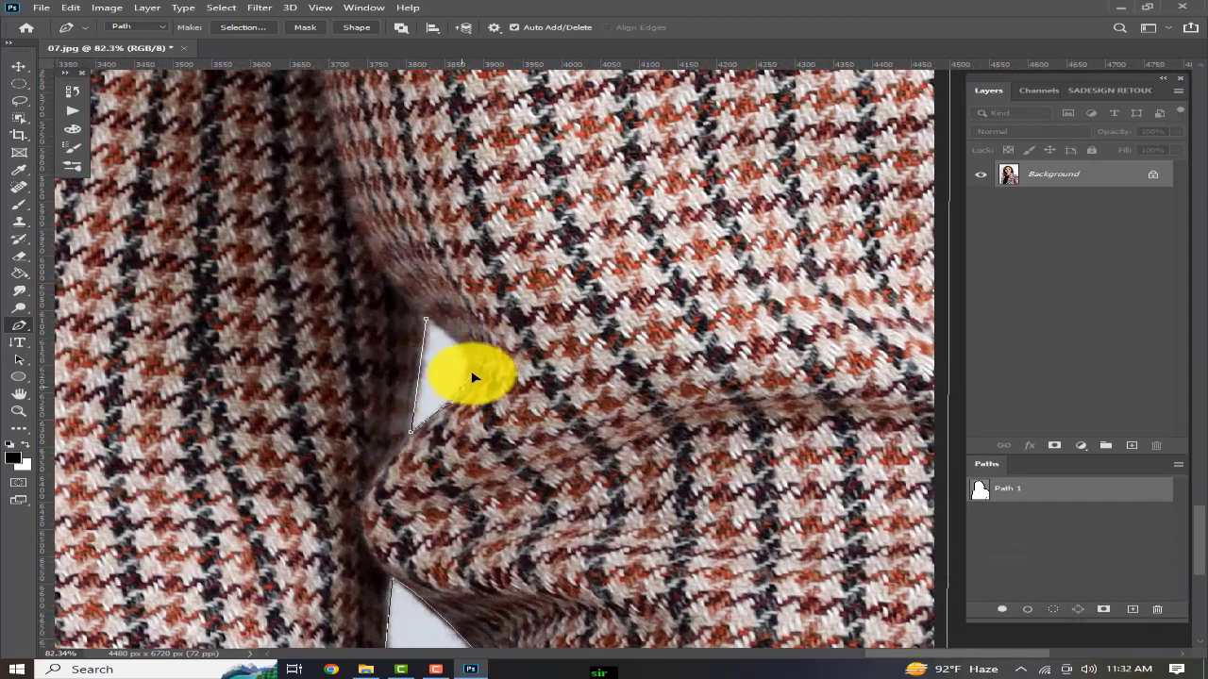
# Step: Copy the outlined subject to a new layer, place a white solid color fill layer beneath it, and make the cutout layer active
pyautogui.scroll(-8, 582, 360)
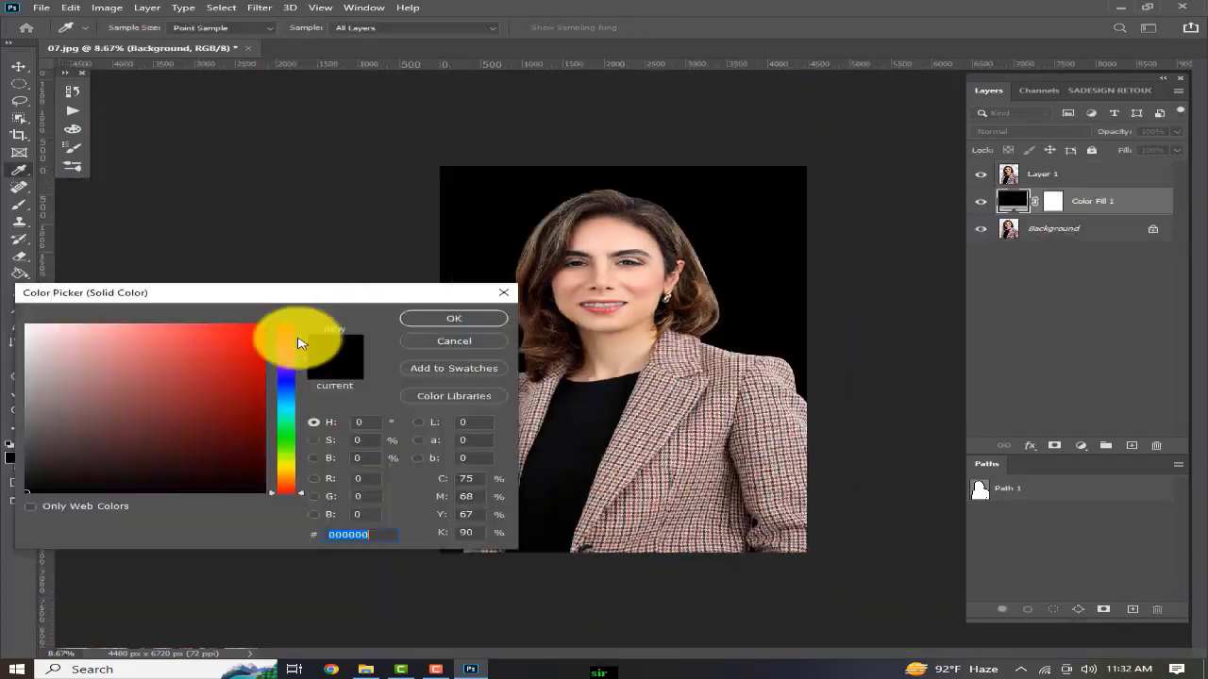
pyautogui.moveTo(188, 292); pyautogui.dragTo(418, 292)
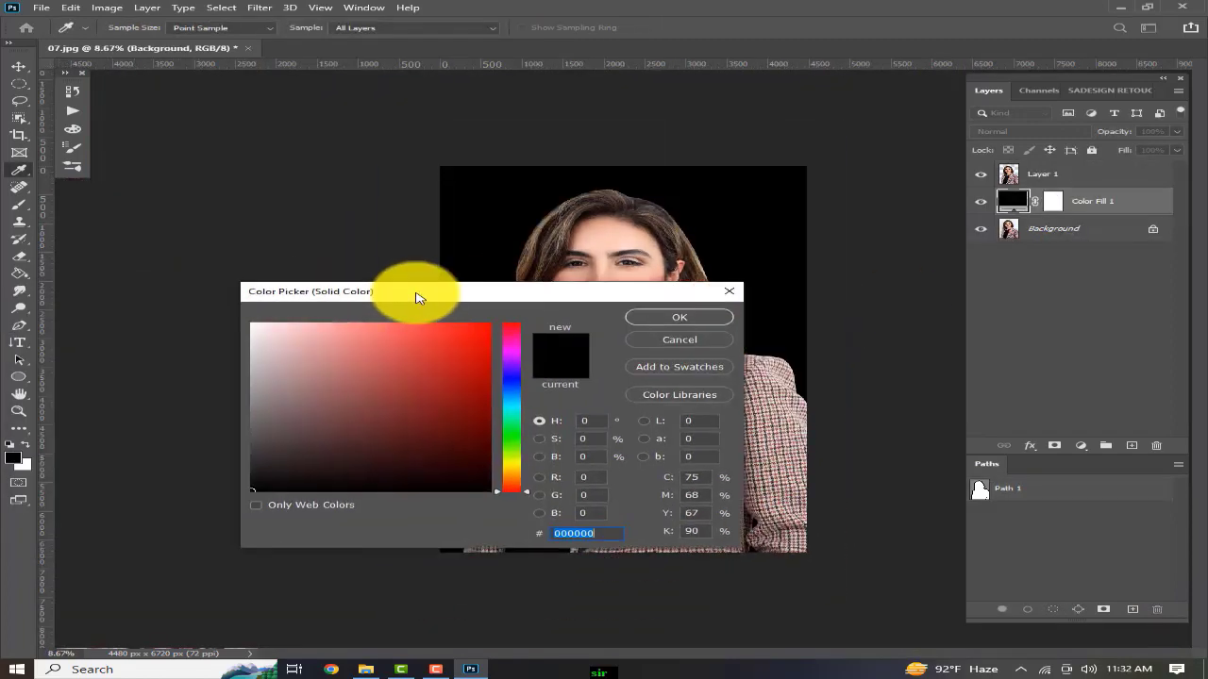
pyautogui.moveTo(256, 325); pyautogui.dragTo(185, 305)
pyautogui.click(679, 317)
pyautogui.click(1038, 174)
pyautogui.scroll(3, 660, 262)
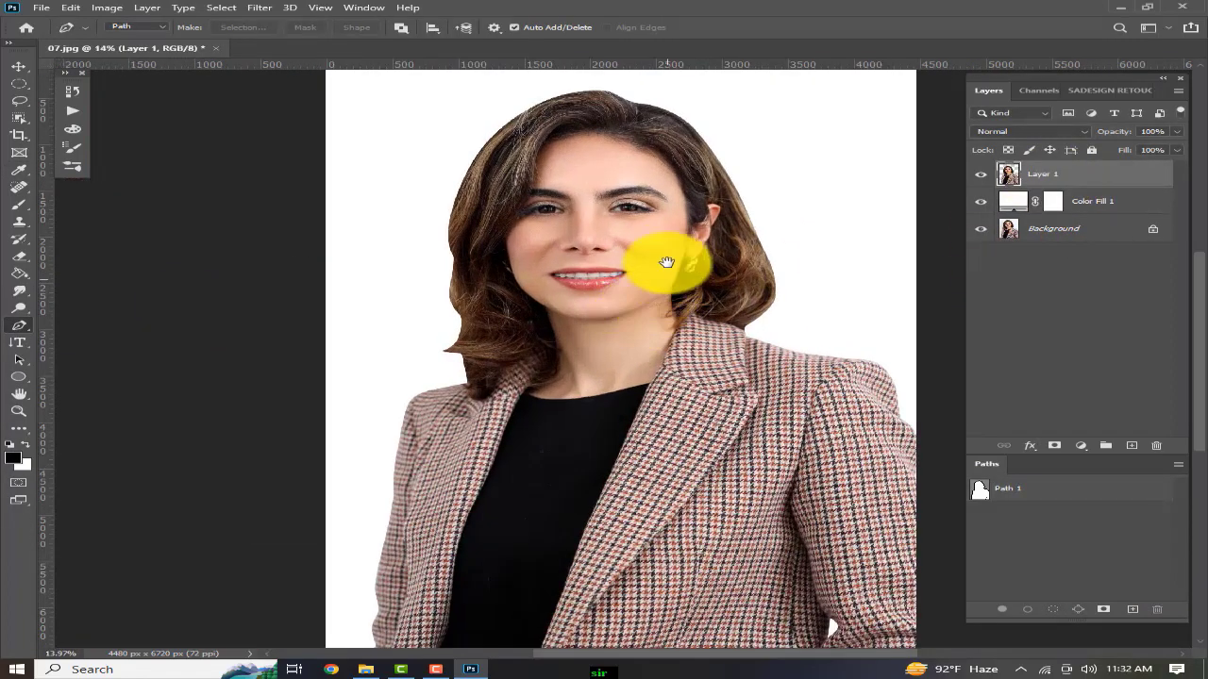
pyautogui.scroll(1, 611, 283)
pyautogui.moveTo(612, 283); pyautogui.dragTo(522, 284)
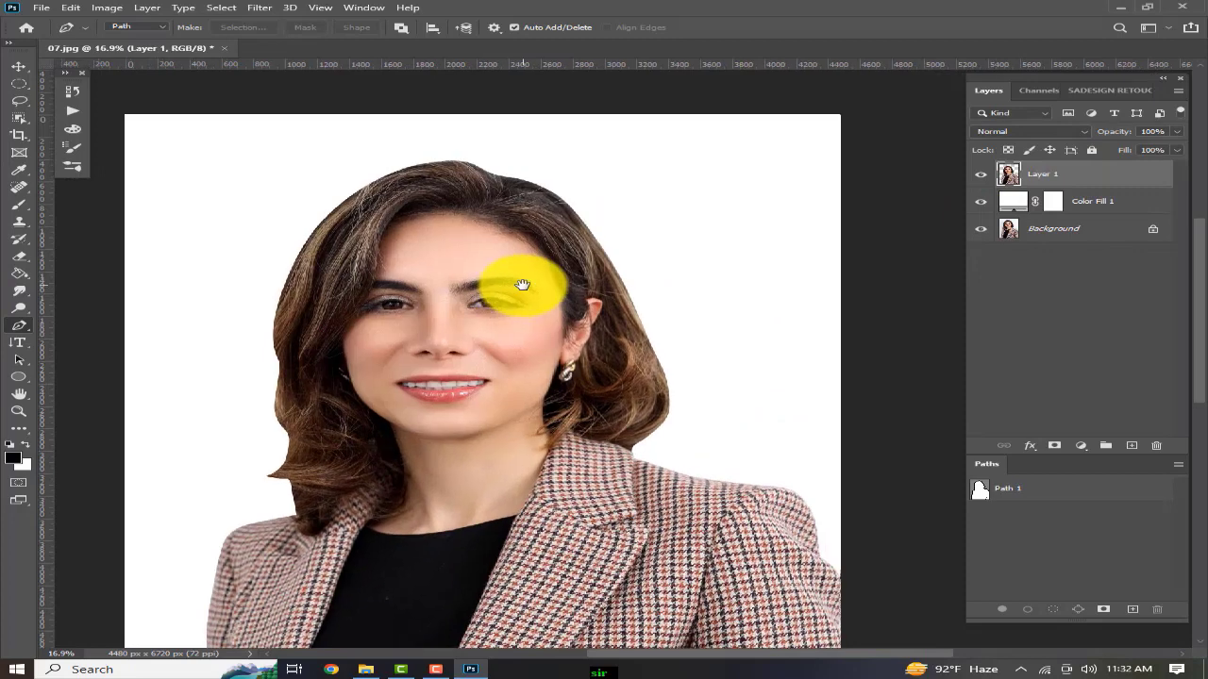
# Step: Hide the color fill layer and lasso a loose band around all the hair on the Background layer
pyautogui.click(985, 204)
pyautogui.click(1080, 287)
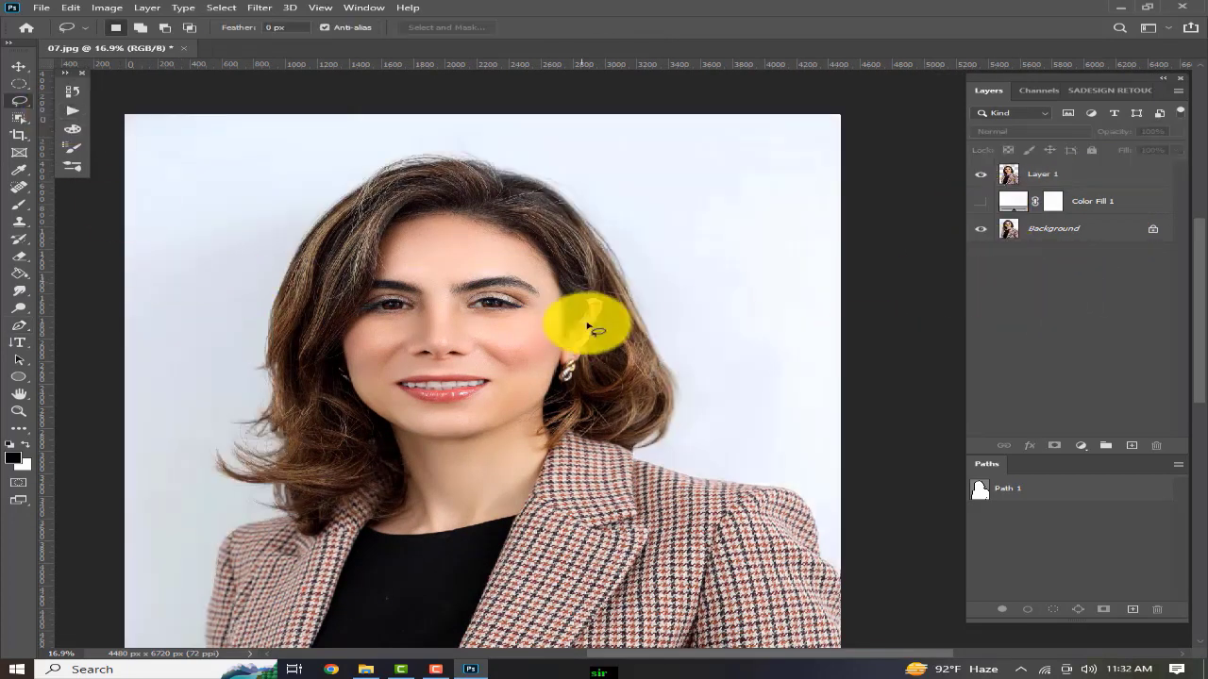
pyautogui.click(1071, 242)
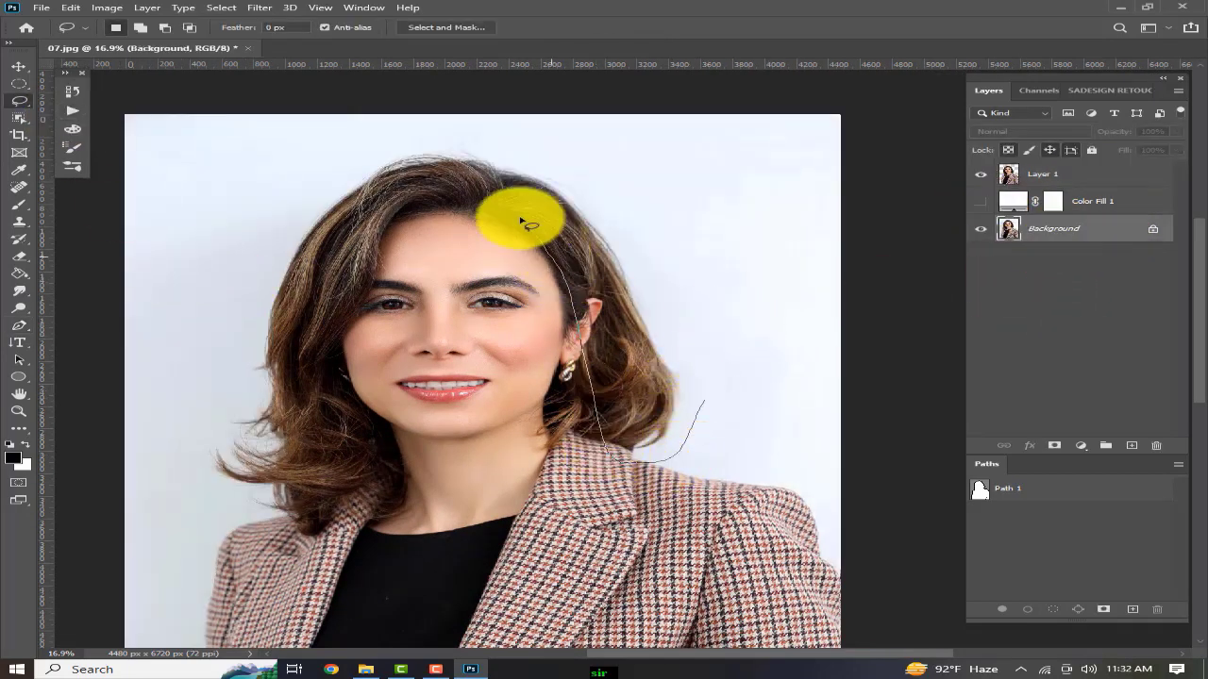
pyautogui.moveTo(522, 223)
pyautogui.mouseDown()
pyautogui.moveTo(367, 225)
pyautogui.moveTo(317, 405)
pyautogui.mouseUp()
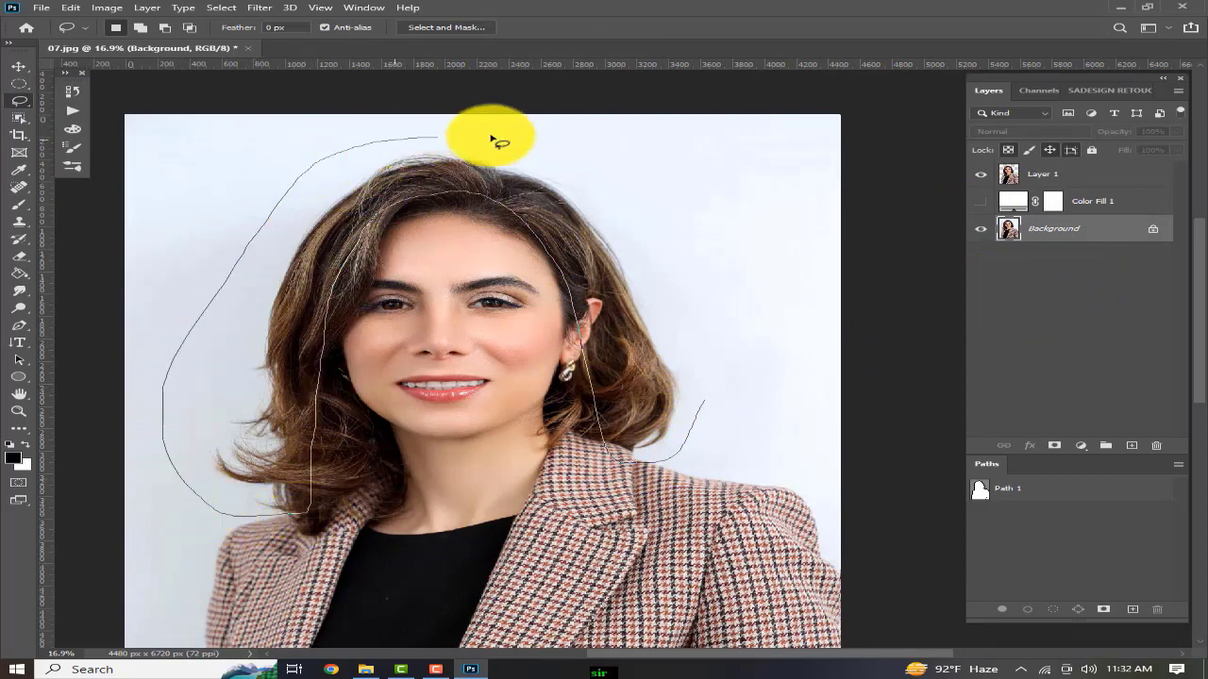
pyautogui.moveTo(705, 406); pyautogui.dragTo(243, 507)
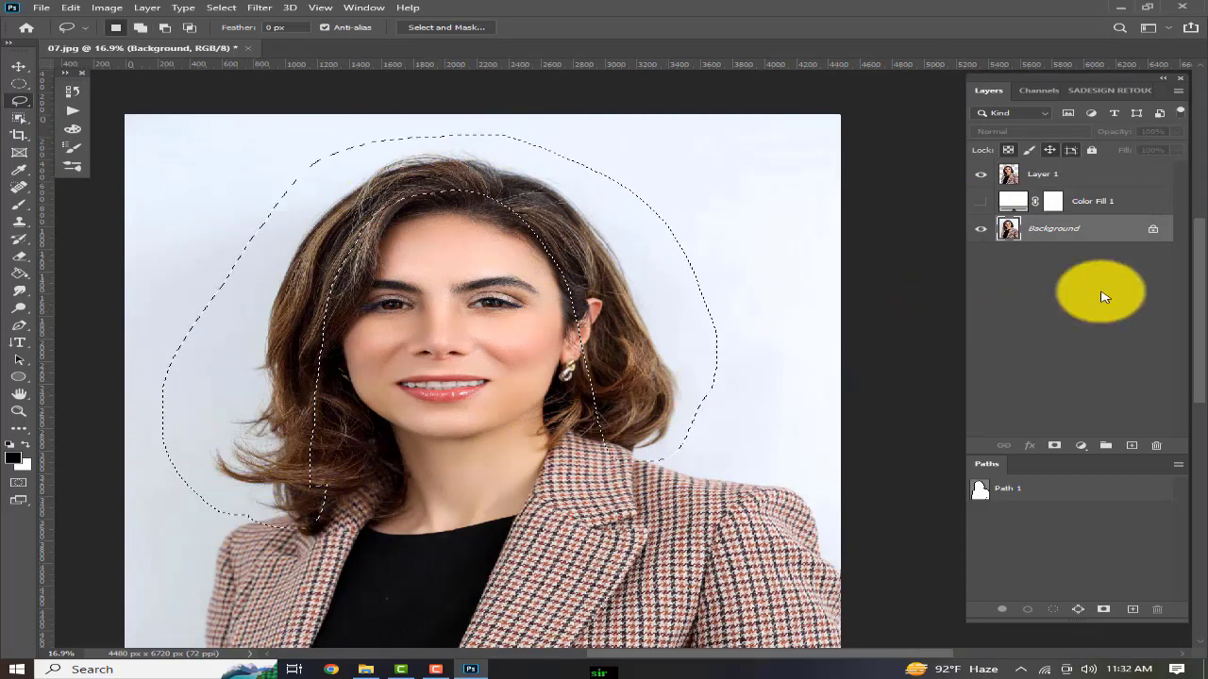
# Step: Copy the selected hair area to a new layer, move it above Layer 1, and show the color fill layer again
pyautogui.hotkey('ctrl', 'j')
pyautogui.moveTo(1090, 230); pyautogui.dragTo(1079, 166)
pyautogui.click(981, 230)
pyautogui.click(1059, 205)
pyautogui.scroll(3, 651, 363)
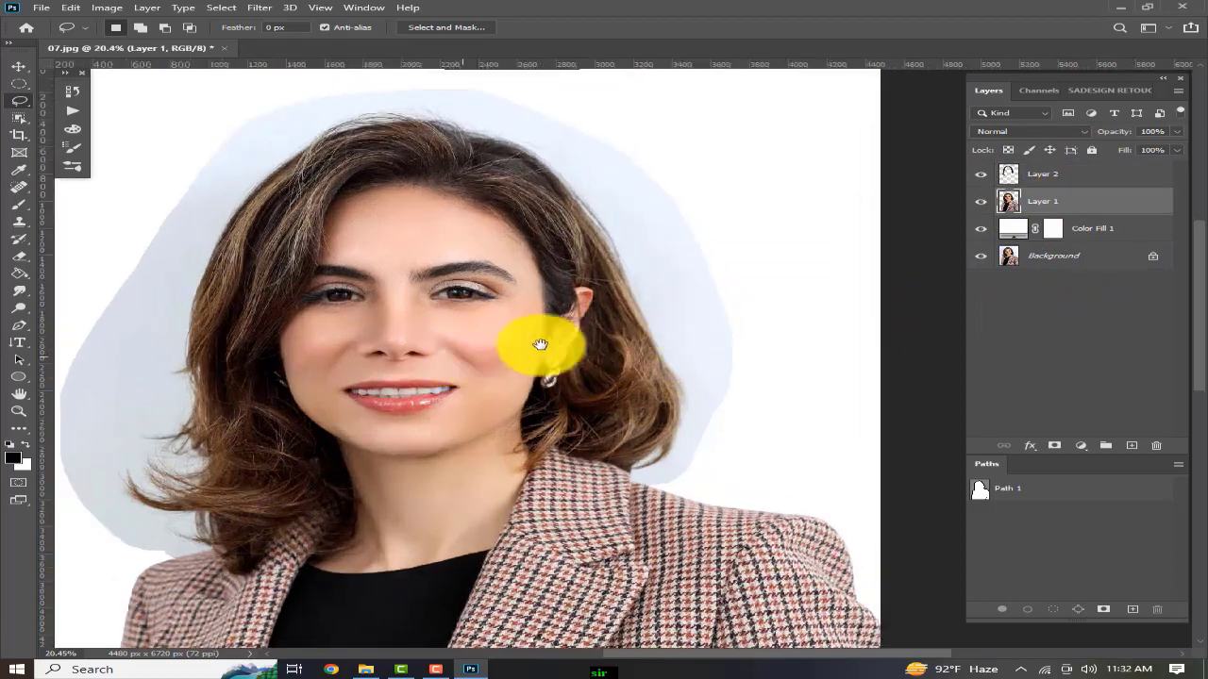
# Step: Toggle Layer 2's visibility to compare the path-cut hair edge with the original hair strands
pyautogui.moveTo(539, 345); pyautogui.dragTo(740, 318)
pyautogui.click(1007, 173)
pyautogui.click(982, 173)
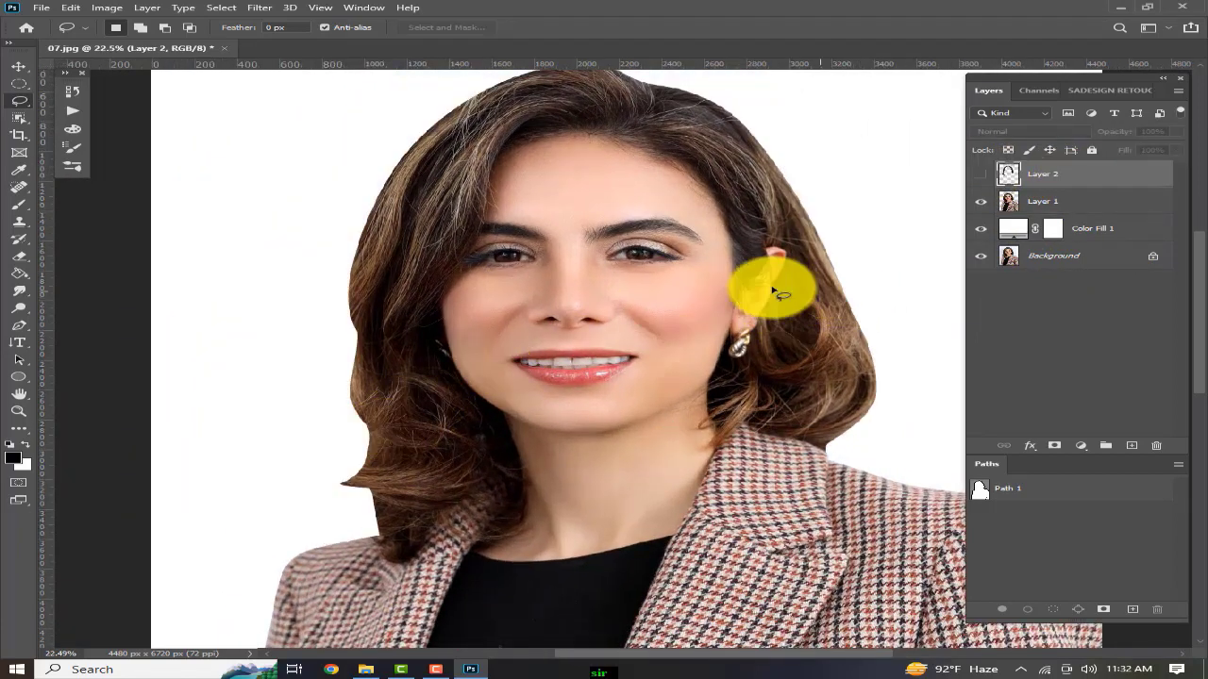
pyautogui.click(982, 175)
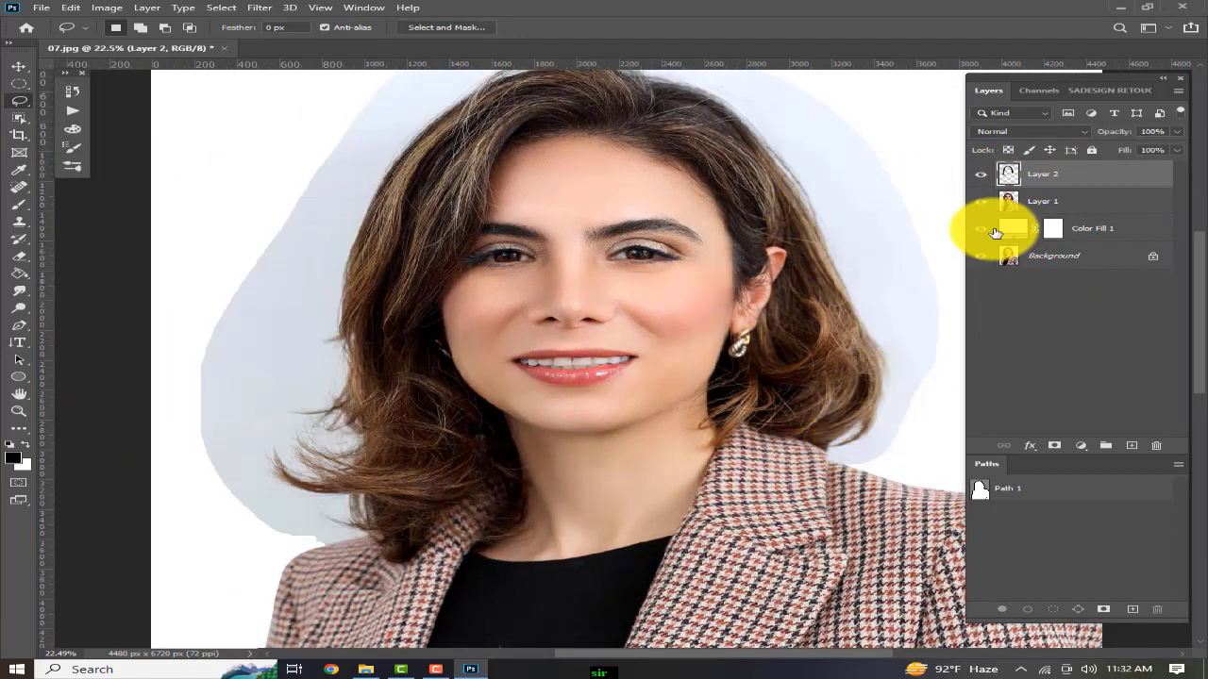
pyautogui.click(982, 173)
pyautogui.click(981, 175)
# Step: Change the color fill layer's color to a dark gray of about #4f4f4f
pyautogui.scroll(3, 831, 457)
pyautogui.moveTo(833, 455); pyautogui.dragTo(669, 412)
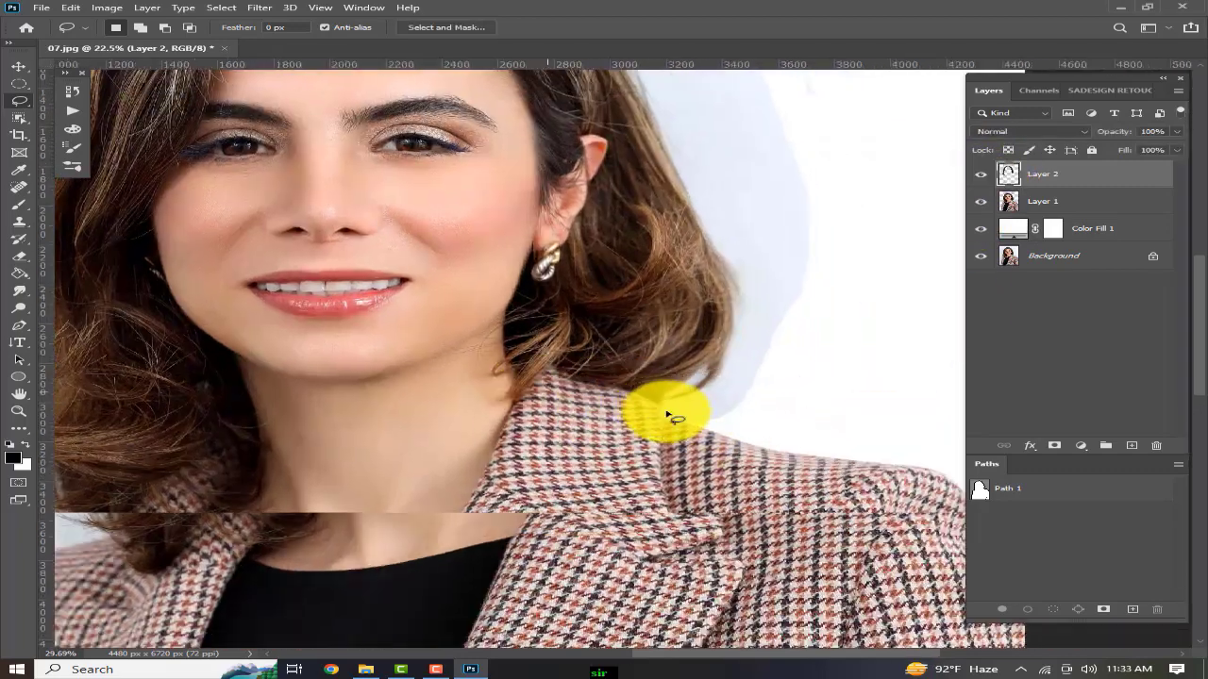
pyautogui.hotkey('ctrl', 'd')
pyautogui.doubleClick(1012, 230)
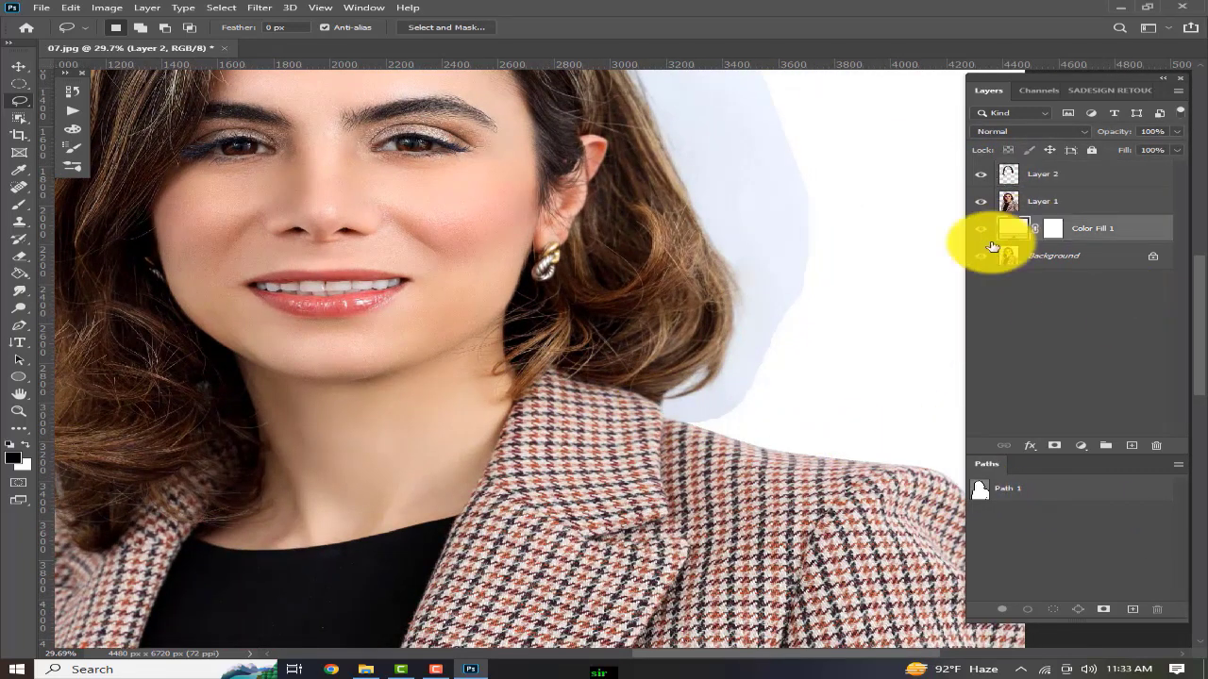
pyautogui.moveTo(291, 451); pyautogui.dragTo(374, 440)
pyautogui.click(593, 535)
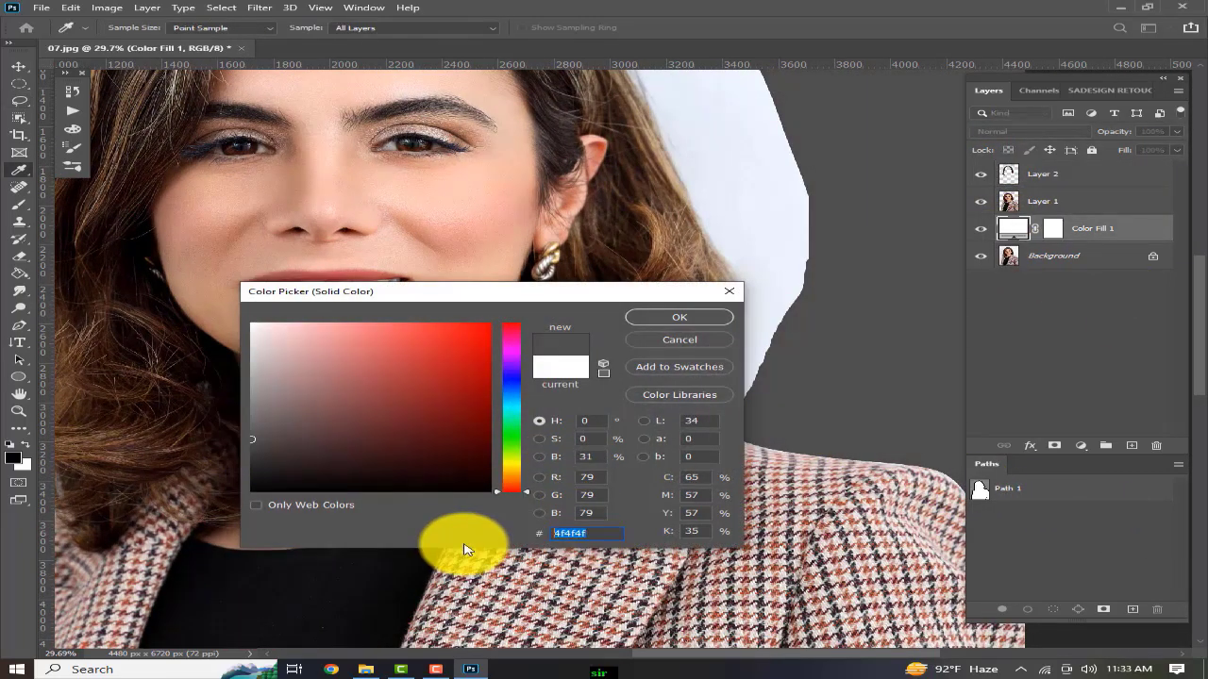
pyautogui.write('505050')
pyautogui.press('Return')
# Step: Make Layer 2 the active layer and choose the Background Eraser tool for the hair edge
pyautogui.click(1025, 206)
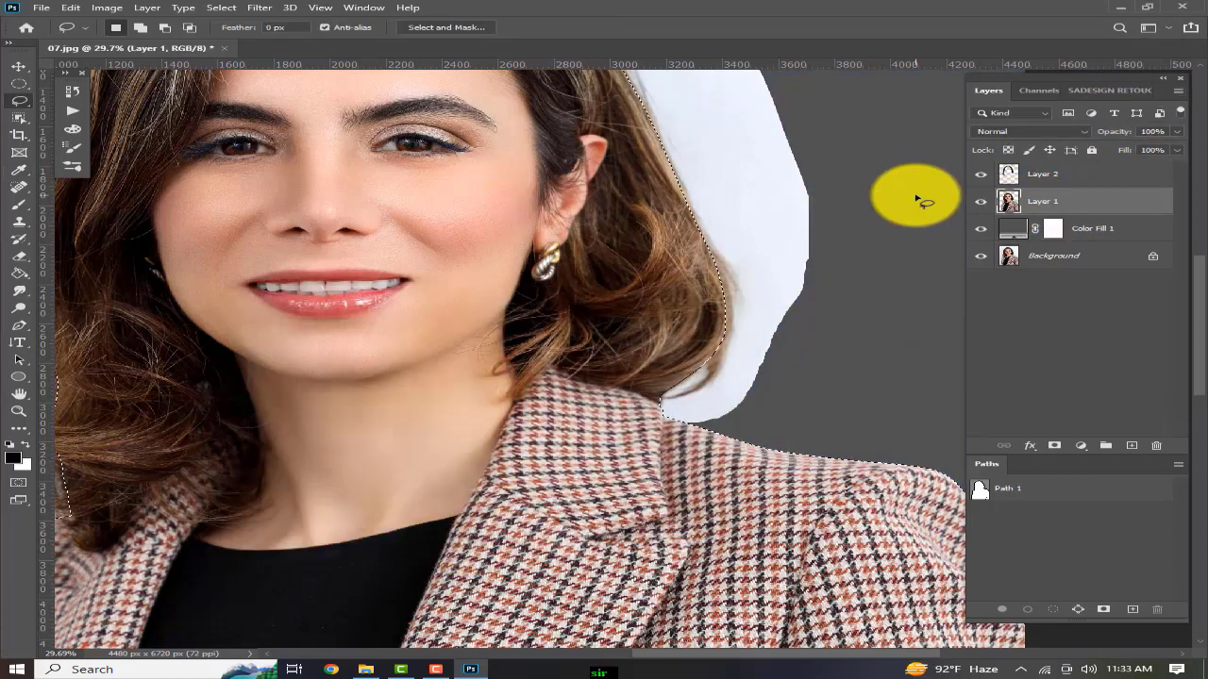
pyautogui.click(17, 255)
pyautogui.click(75, 272)
pyautogui.scroll(2, 663, 264)
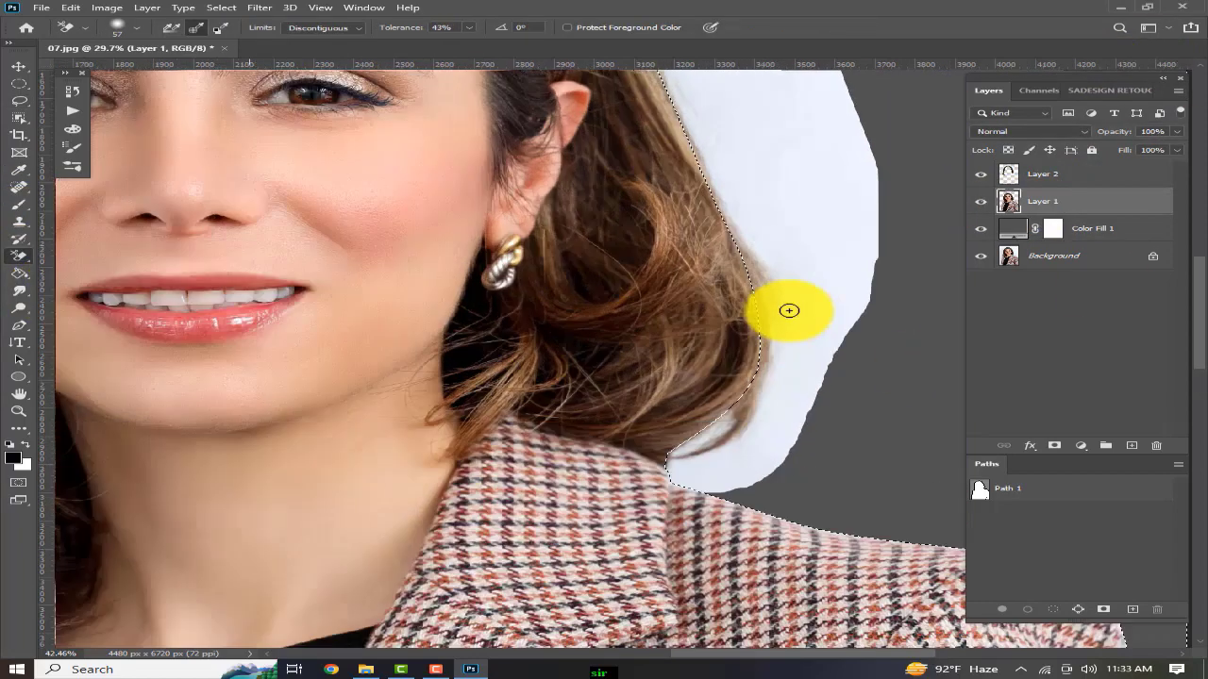
pyautogui.moveTo(797, 319); pyautogui.dragTo(660, 207)
pyautogui.scroll(2, 660, 208)
pyautogui.click(1072, 170)
pyautogui.rightClick(20, 254)
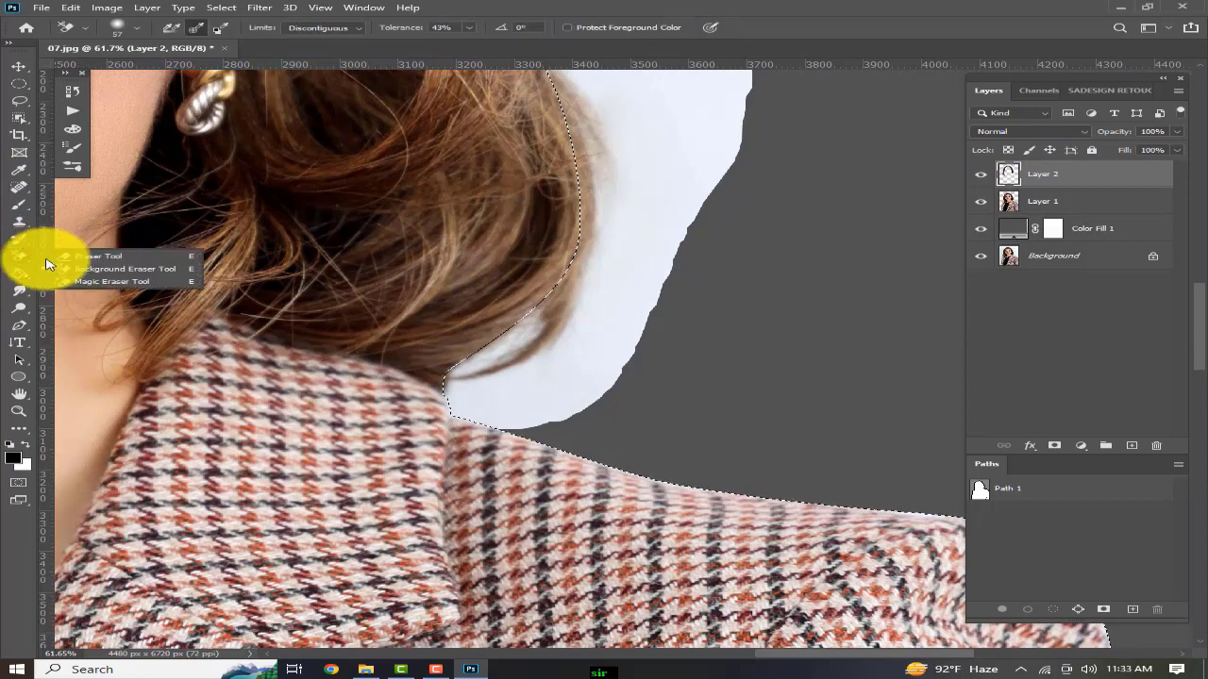
pyautogui.click(75, 270)
# Step: Enlarge the Background Eraser brush to about 362 px and sample a light brown foreground color from the hair edge
pyautogui.scroll(1, 651, 289)
pyautogui.moveTo(607, 301); pyautogui.dragTo(677, 304)
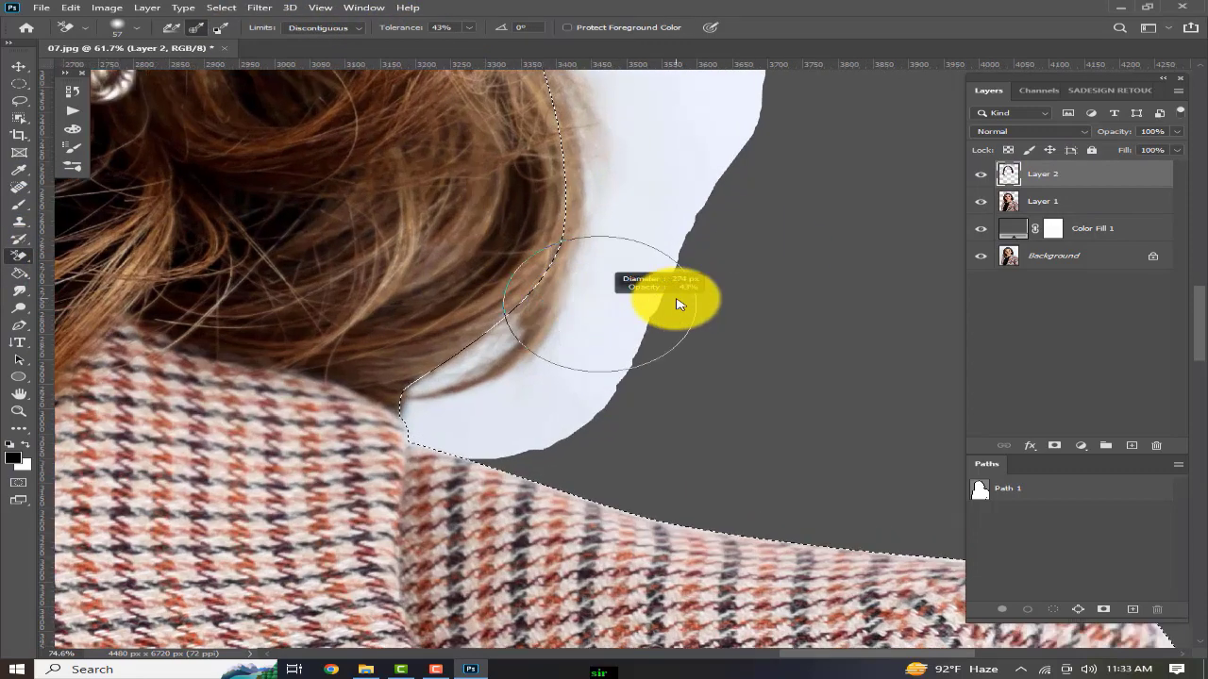
pyautogui.scroll(-2, 661, 301)
pyautogui.rightClick(651, 298)
pyautogui.moveTo(709, 359); pyautogui.dragTo(638, 359)
pyautogui.click(1136, 172)
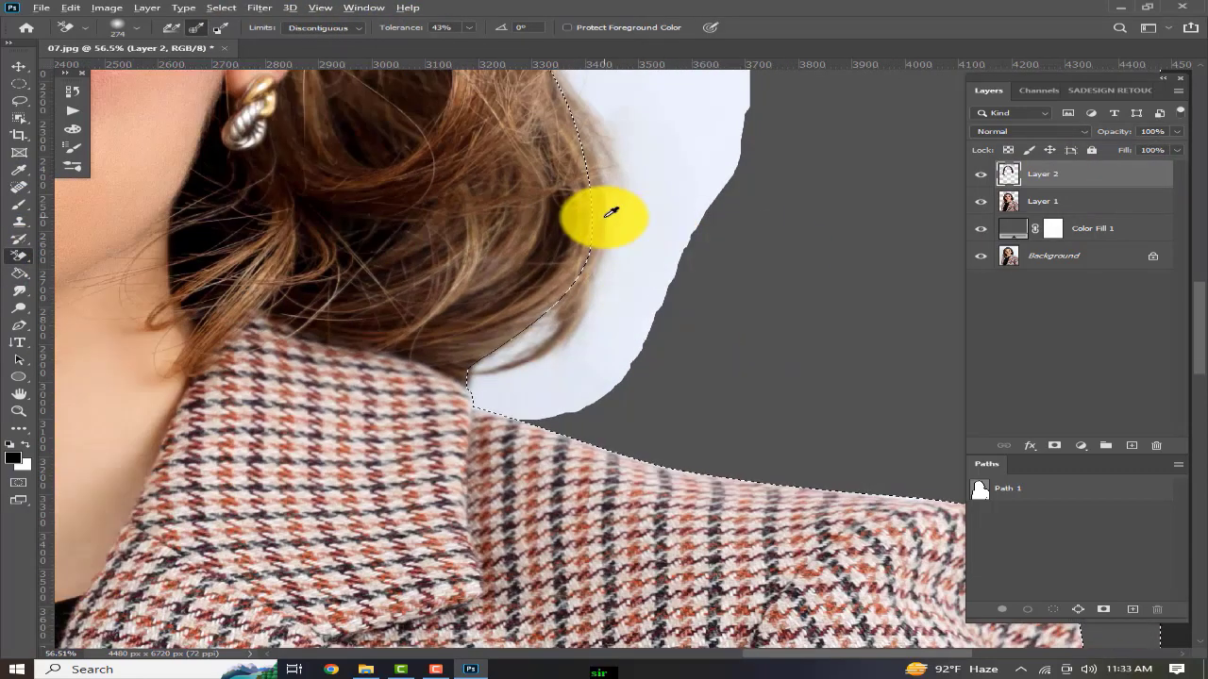
pyautogui.scroll(1, 629, 276)
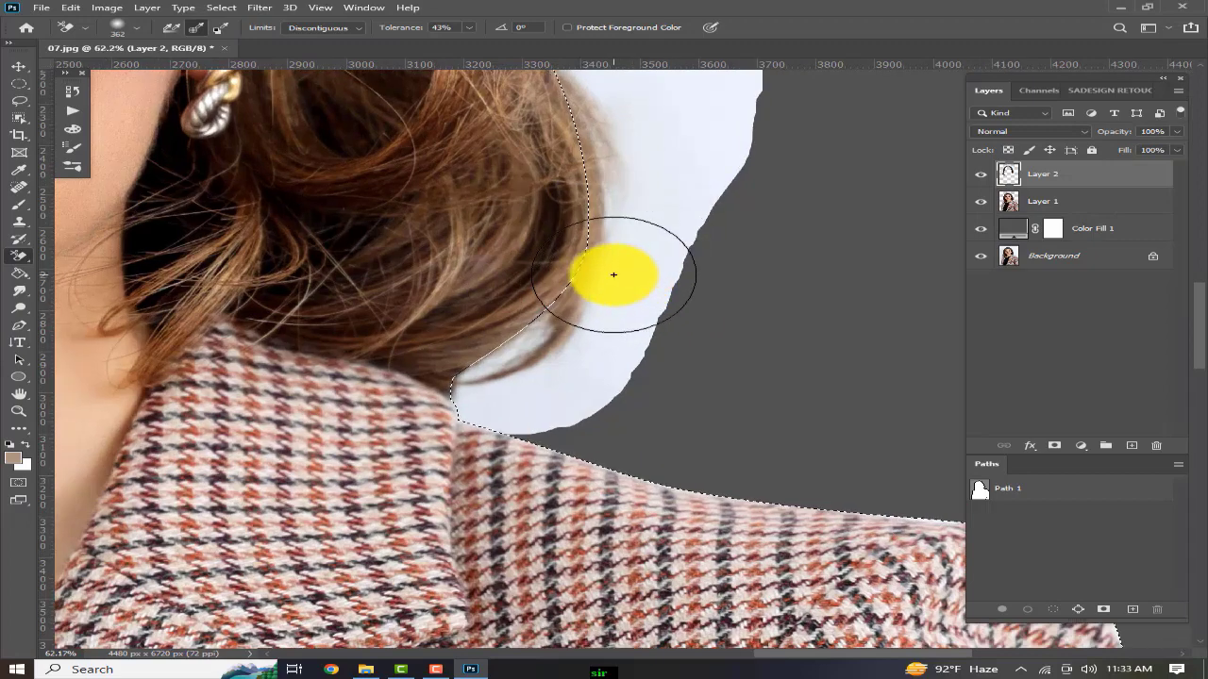
# Step: Erase Layer 2's pale backdrop around the hair tips above the plaid shoulder and up along the earring side
pyautogui.moveTo(614, 272)
pyautogui.mouseDown()
pyautogui.moveTo(602, 330)
pyautogui.moveTo(517, 408)
pyautogui.moveTo(632, 345)
pyautogui.moveTo(543, 393)
pyautogui.moveTo(617, 278)
pyautogui.mouseUp()
pyautogui.moveTo(640, 170); pyautogui.dragTo(604, 388)
pyautogui.scroll(-3, 604, 388)
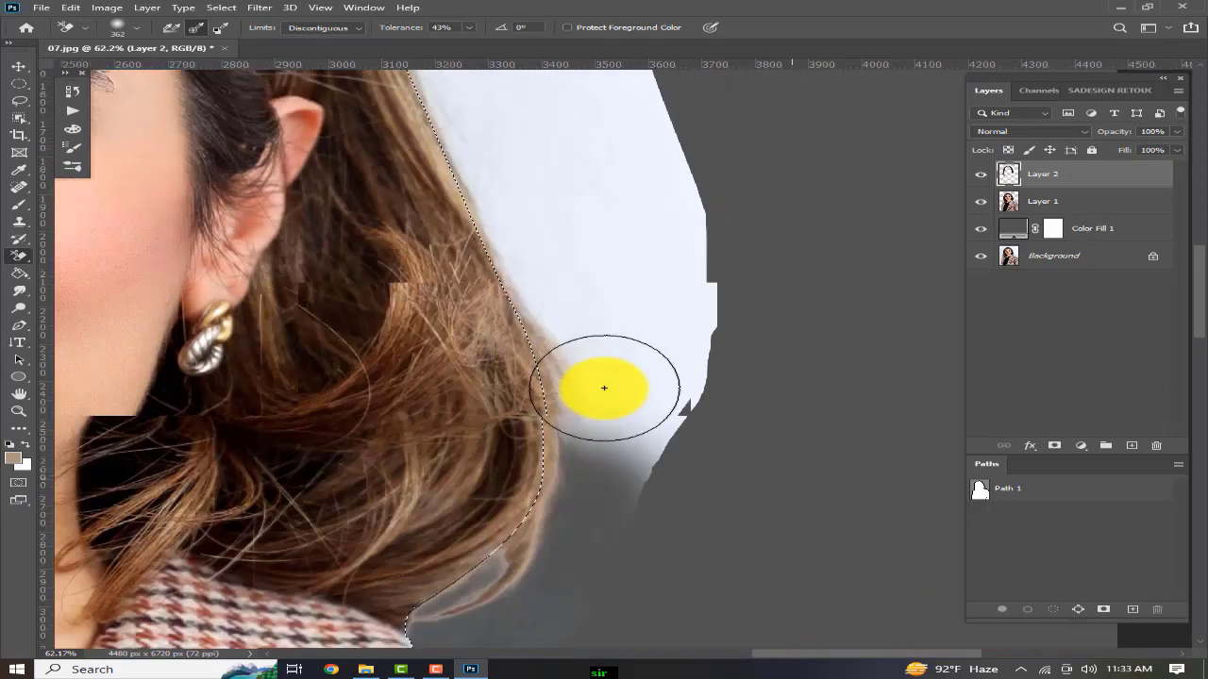
pyautogui.scroll(1, 534, 248)
pyautogui.moveTo(536, 220)
pyautogui.mouseDown()
pyautogui.moveTo(538, 278)
pyautogui.moveTo(654, 494)
pyautogui.moveTo(663, 216)
pyautogui.mouseUp()
pyautogui.scroll(-4, 663, 216)
# Step: Continue erasing the pale backdrop on Layer 2 up the earring side and across the top of the head
pyautogui.moveTo(648, 318); pyautogui.dragTo(691, 518)
pyautogui.moveTo(507, 199)
pyautogui.mouseDown()
pyautogui.moveTo(530, 204)
pyautogui.moveTo(534, 223)
pyautogui.moveTo(655, 258)
pyautogui.mouseUp()
pyautogui.scroll(1, 531, 206)
pyautogui.moveTo(717, 280); pyautogui.dragTo(989, 415)
# Step: Enlarge the eraser brush to about 681 px and erase the pale backdrop down the other side of the hair
pyautogui.moveTo(454, 160)
pyautogui.mouseDown()
pyautogui.moveTo(827, 283)
pyautogui.moveTo(485, 135)
pyautogui.moveTo(706, 197)
pyautogui.moveTo(566, 166)
pyautogui.moveTo(755, 145)
pyautogui.moveTo(474, 192)
pyautogui.mouseUp()
pyautogui.scroll(-3, 485, 270)
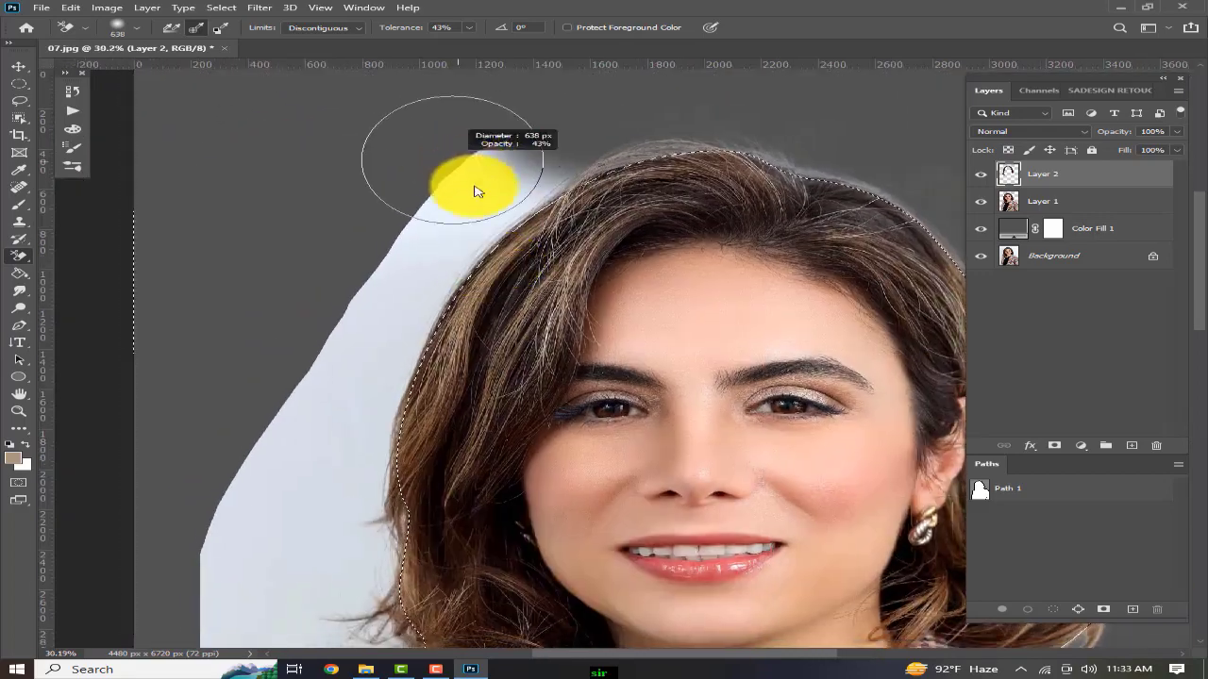
pyautogui.moveTo(464, 239)
pyautogui.mouseDown()
pyautogui.moveTo(532, 140)
pyautogui.moveTo(331, 312)
pyautogui.moveTo(349, 233)
pyautogui.mouseUp()
pyautogui.scroll(-1, 370, 280)
pyautogui.moveTo(376, 275)
pyautogui.mouseDown()
pyautogui.moveTo(347, 394)
pyautogui.moveTo(367, 386)
pyautogui.moveTo(326, 361)
pyautogui.moveTo(274, 375)
pyautogui.moveTo(368, 194)
pyautogui.mouseUp()
pyautogui.scroll(-1, 348, 390)
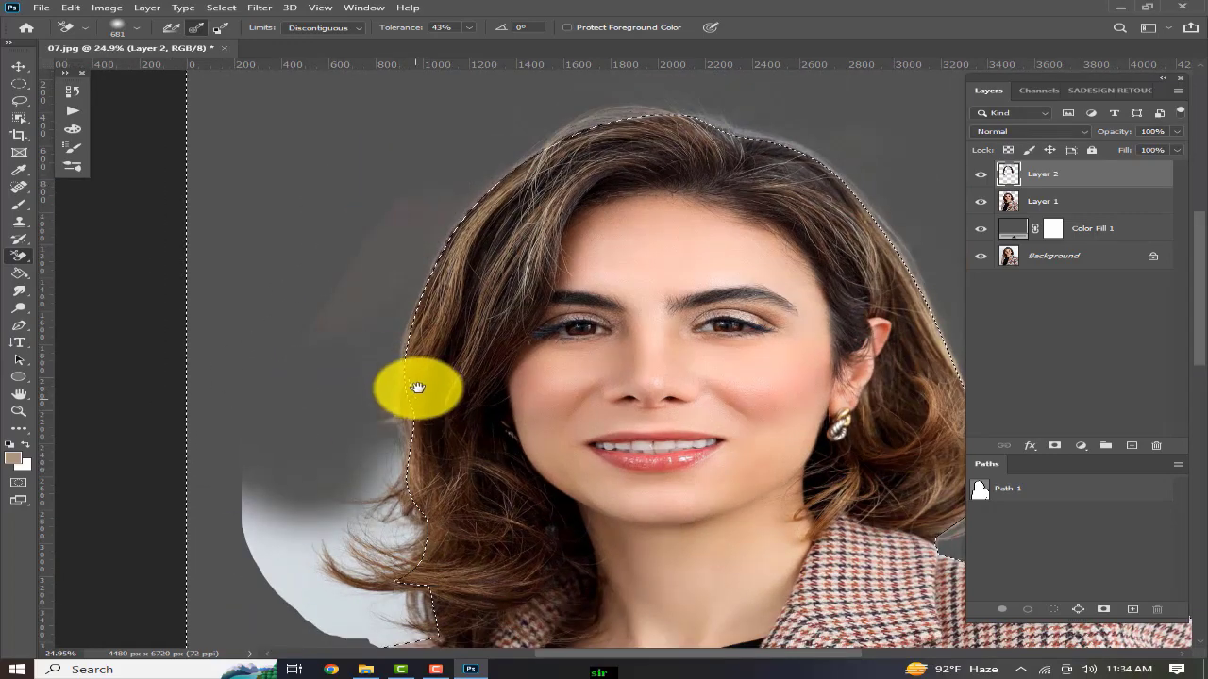
# Step: Enlarge the eraser brush to about 730 px and erase the remaining backdrop around the flyaway curls above the shoulder opposite the earring
pyautogui.moveTo(418, 387); pyautogui.dragTo(394, 171)
pyautogui.keyDown('alt'); pyautogui.rightClick(299, 344); pyautogui.keyUp('alt')
pyautogui.scroll(1, 315, 397)
pyautogui.moveTo(376, 367)
pyautogui.mouseDown()
pyautogui.moveTo(329, 384)
pyautogui.moveTo(324, 153)
pyautogui.moveTo(248, 350)
pyautogui.moveTo(180, 183)
pyautogui.mouseUp()
pyautogui.scroll(-5, 217, 201)
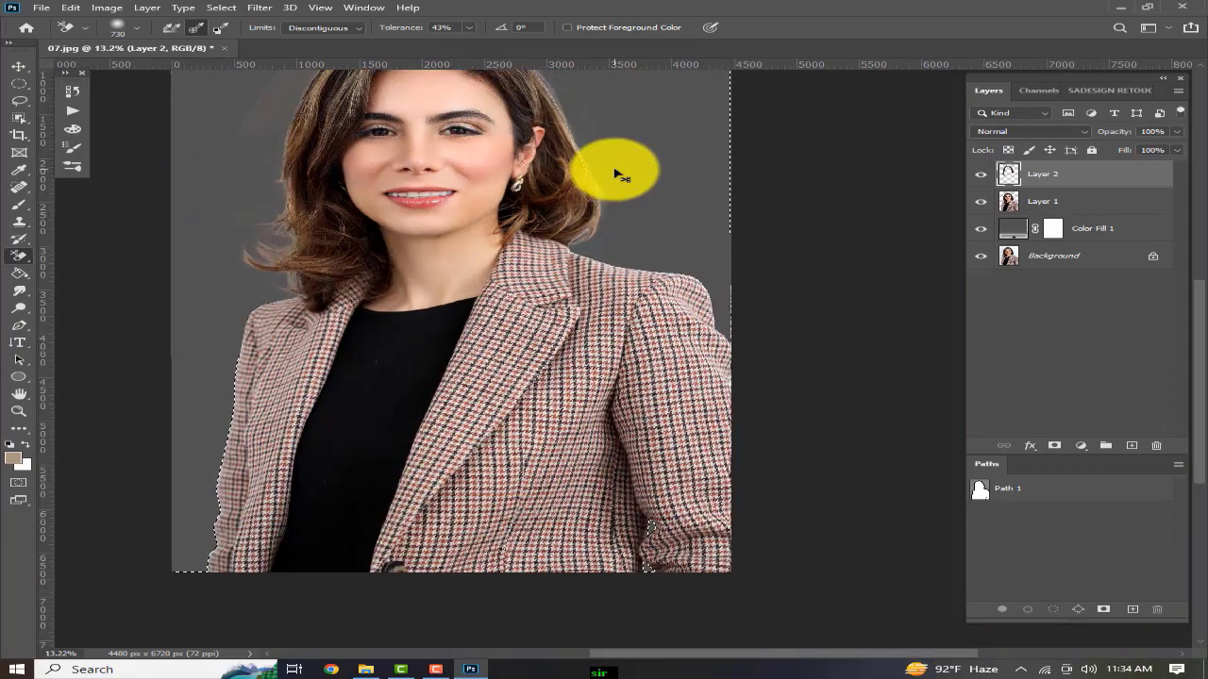
# Step: Change the color fill layer's color to white
pyautogui.press('p')
pyautogui.scroll(5, 518, 189)
pyautogui.moveTo(672, 233); pyautogui.dragTo(849, 178)
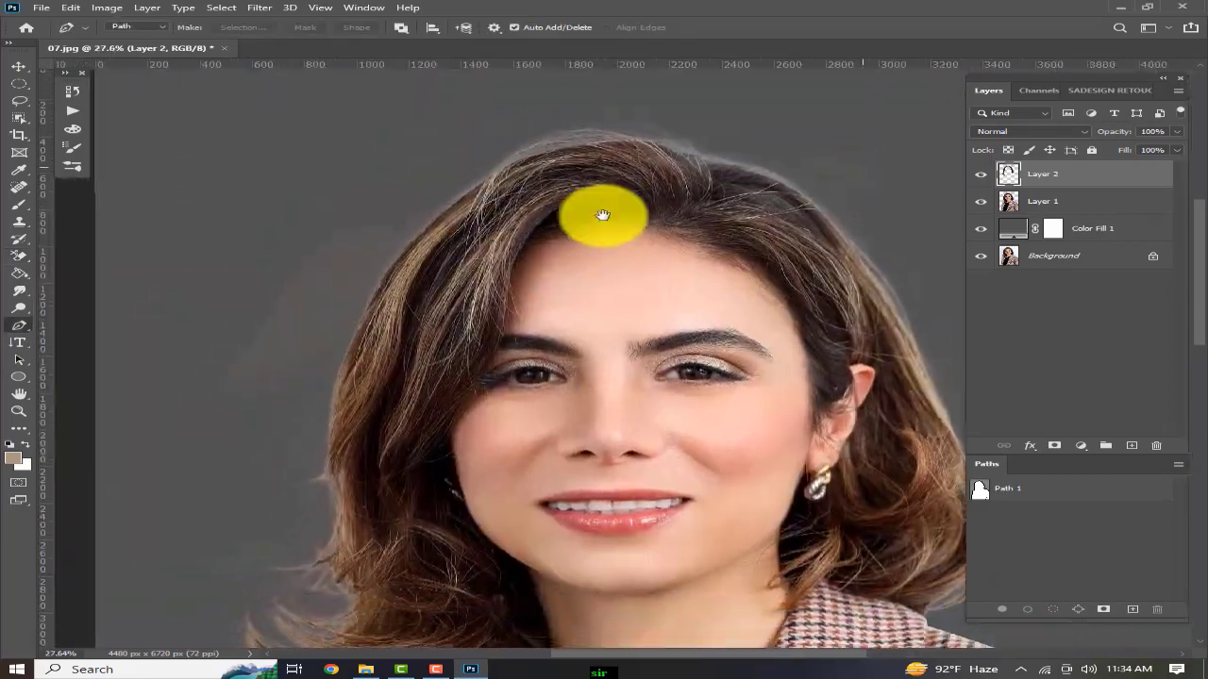
pyautogui.doubleClick(1022, 228)
pyautogui.moveTo(292, 351); pyautogui.dragTo(135, 296)
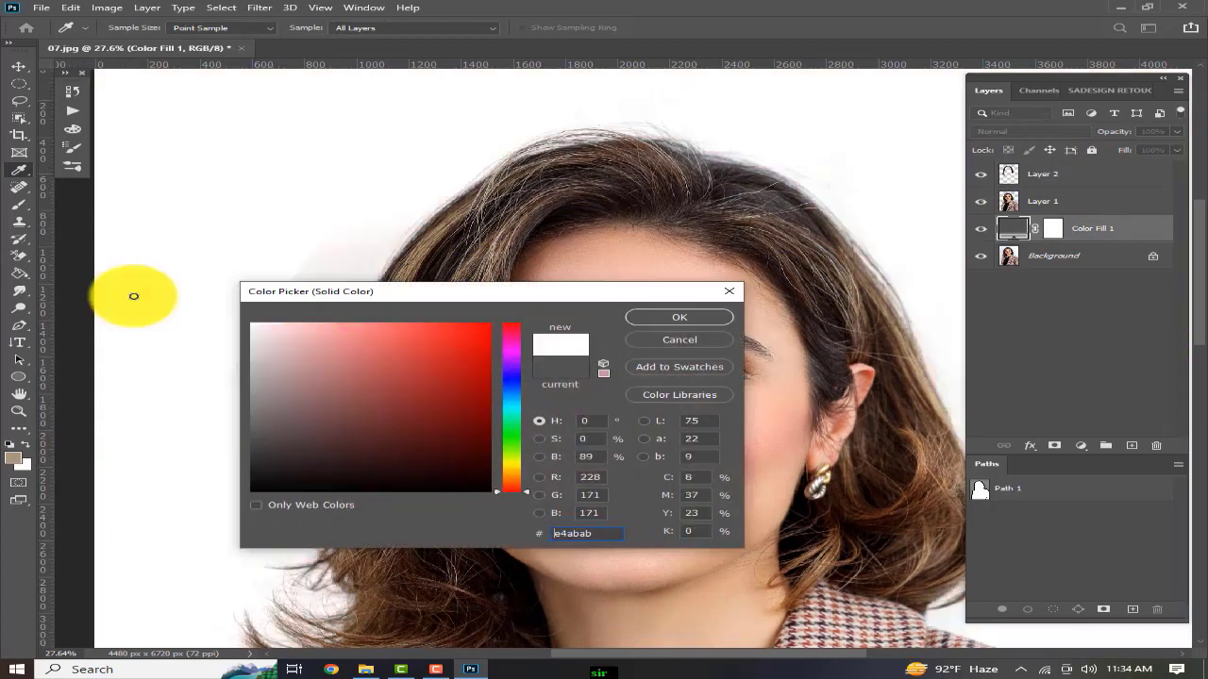
pyautogui.click(680, 318)
# Step: Add a Levels adjustment layer above all layers and raise its shadow input strongly to darken leftover background traces
pyautogui.click(1072, 315)
pyautogui.click(1079, 454)
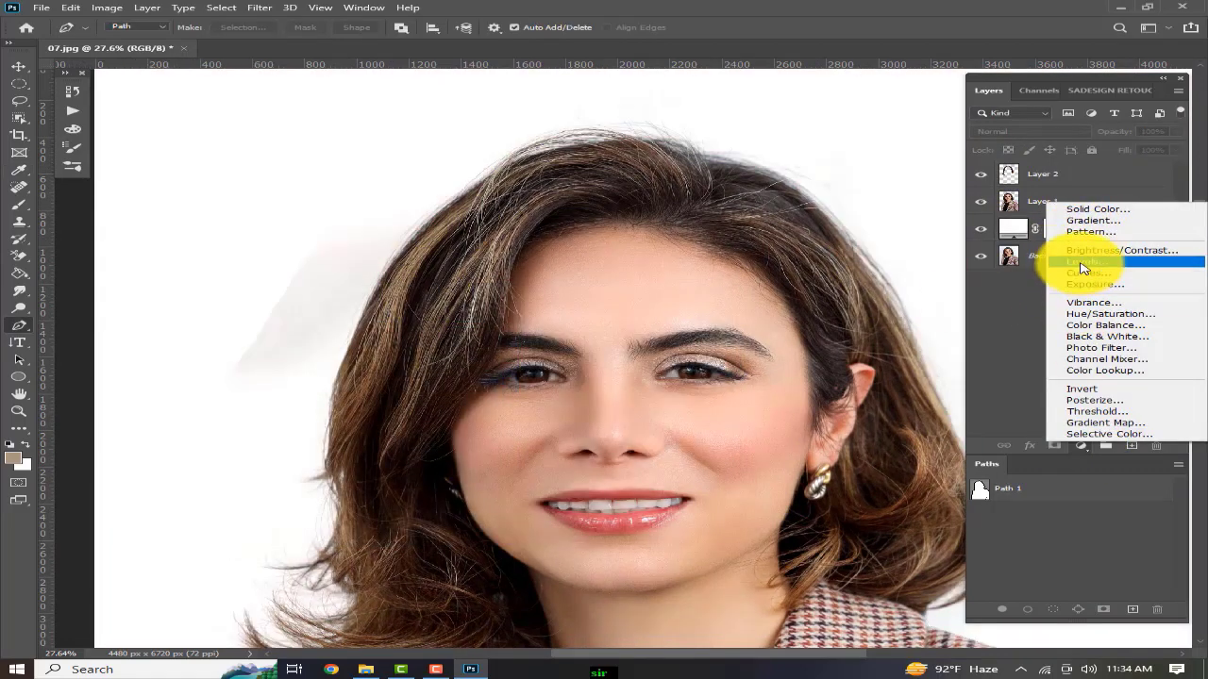
pyautogui.click(1081, 261)
pyautogui.moveTo(211, 427); pyautogui.dragTo(313, 425)
pyautogui.click(334, 276)
pyautogui.scroll(-1, 447, 273)
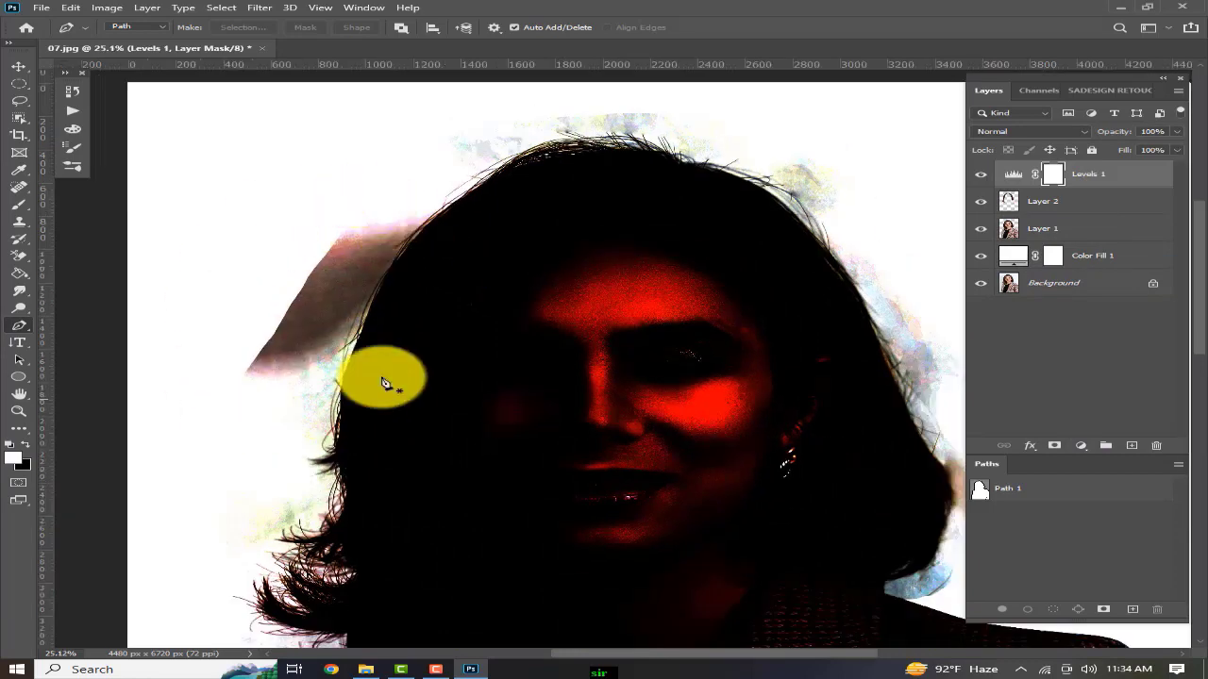
pyautogui.scroll(-1, 478, 345)
pyautogui.moveTo(693, 233); pyautogui.dragTo(616, 174)
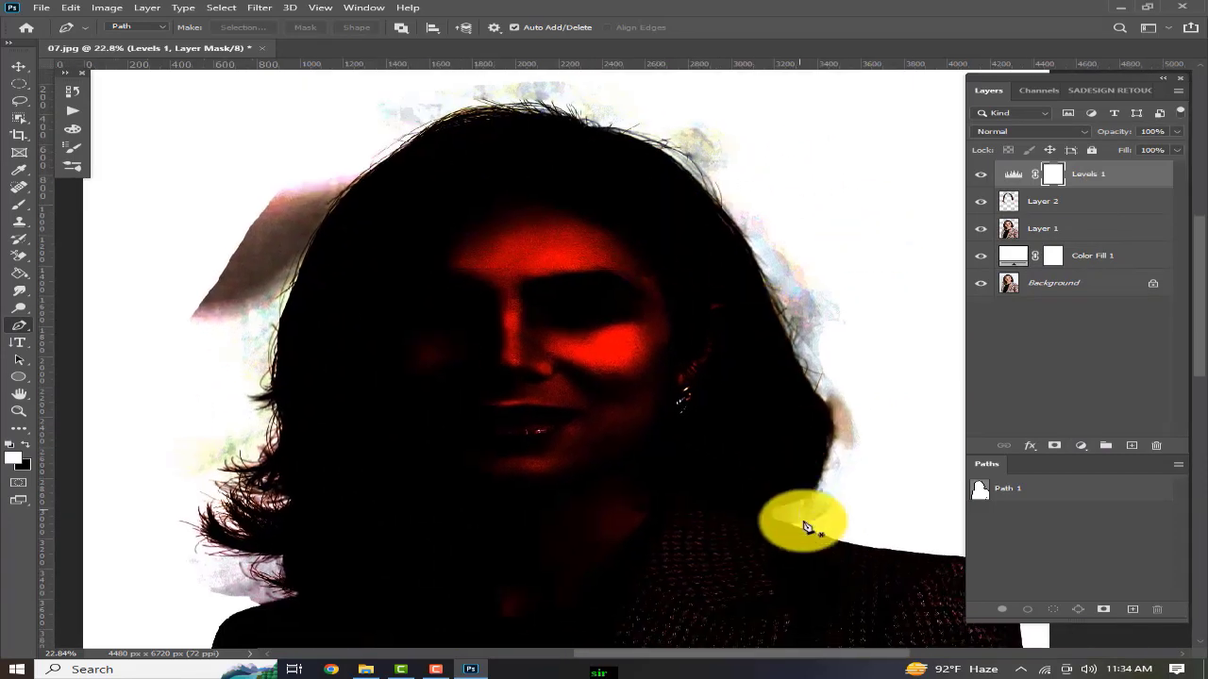
# Step: Hide the Levels layer, load Layer 2's transparency as a selection, and save it as a new alpha channel
pyautogui.click(985, 175)
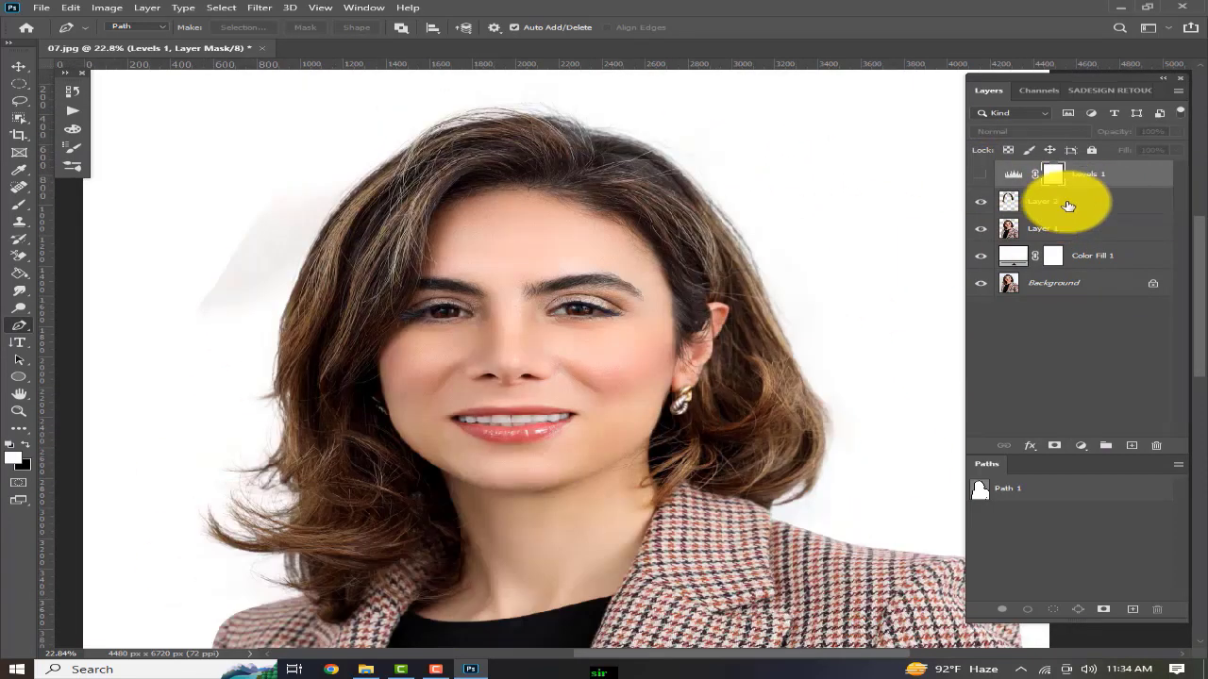
pyautogui.click(1064, 201)
pyautogui.keyDown('ctrl'); pyautogui.click(1010, 200); pyautogui.keyUp('ctrl')
pyautogui.click(1045, 90)
pyautogui.click(1098, 445)
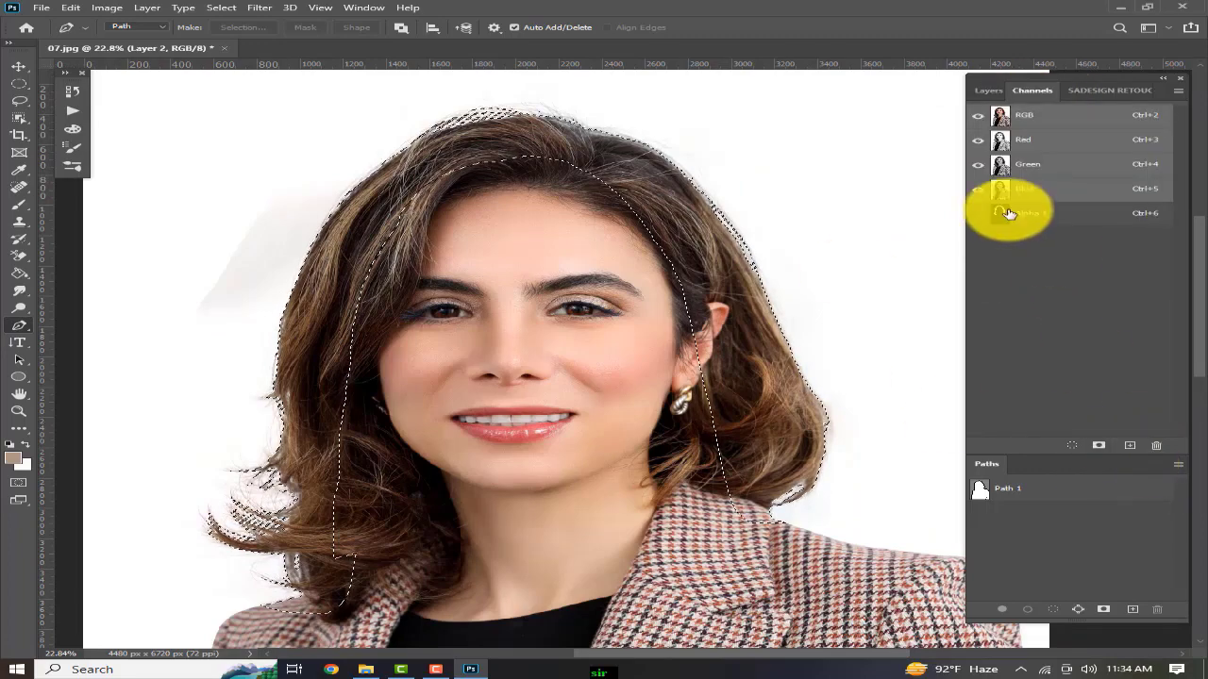
# Step: View only the Alpha 1 channel without a selection and set the Burn tool to Shadows with 6% exposure
pyautogui.click(1007, 212)
pyautogui.hotkey('ctrl', 'd')
pyautogui.scroll(2, 399, 356)
pyautogui.moveTo(307, 236); pyautogui.dragTo(623, 333)
pyautogui.scroll(1, 624, 332)
pyautogui.scroll(1, 622, 335)
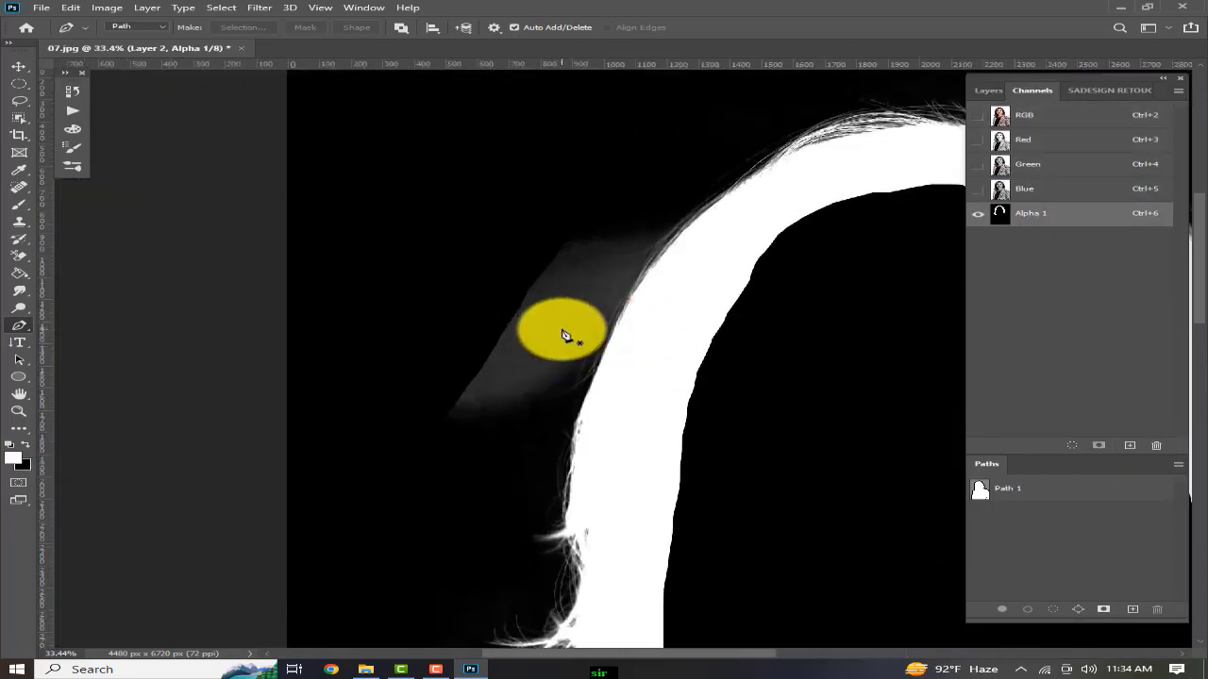
pyautogui.click(19, 308)
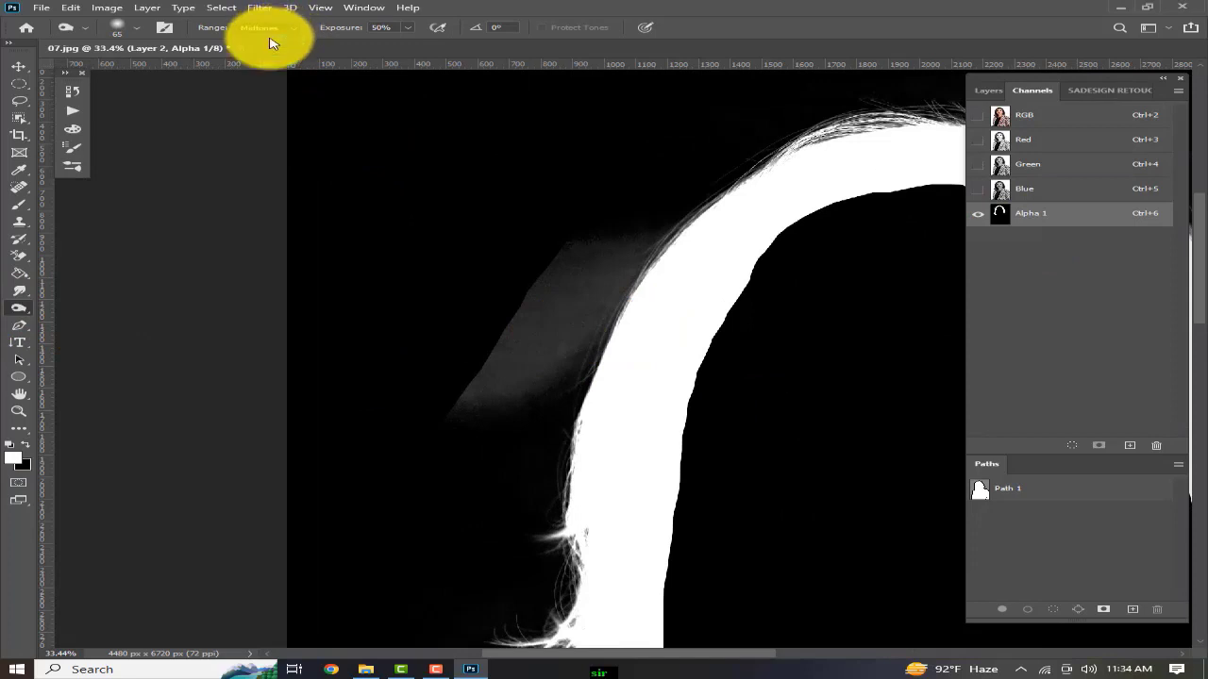
pyautogui.press('Return')
pyautogui.scroll(3, 562, 156)
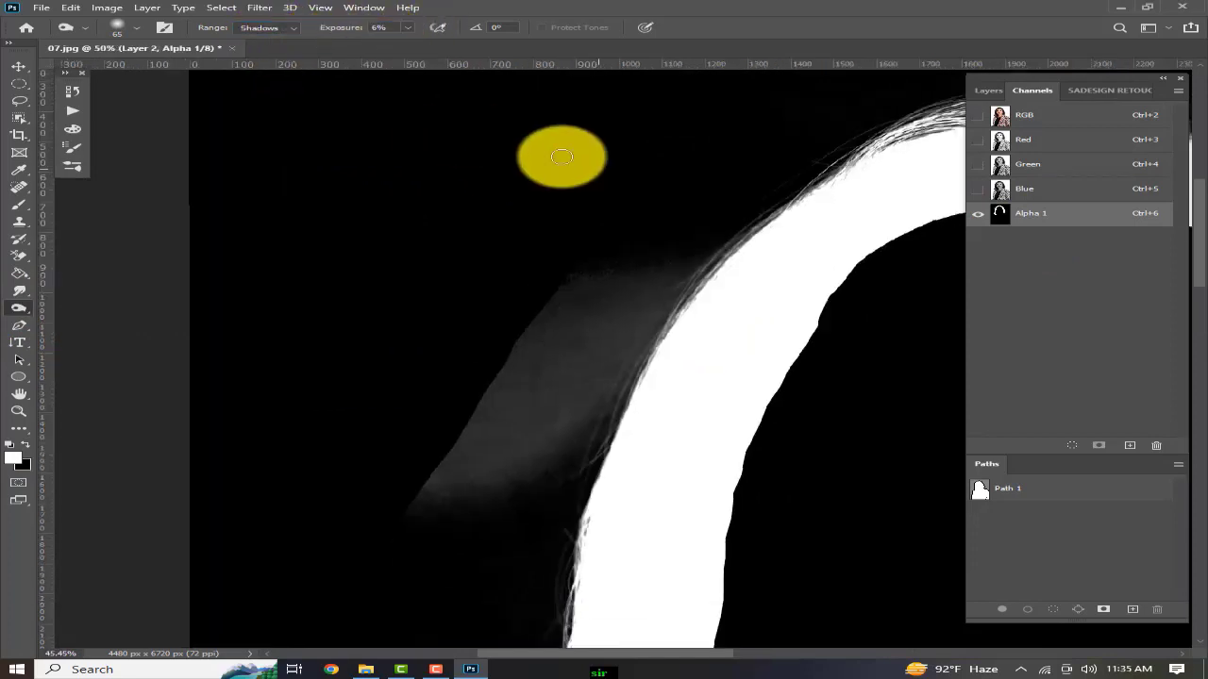
# Step: Burn the gray haze beside the upper hair edge in Alpha 1 to black, using a brush of about 321 px
pyautogui.scroll(-2, 559, 170)
pyautogui.scroll(2, 515, 255)
pyautogui.scroll(-1, 485, 285)
pyautogui.moveTo(473, 281); pyautogui.dragTo(495, 285)
pyautogui.scroll(2, 558, 281)
pyautogui.moveTo(669, 207)
pyautogui.mouseDown()
pyautogui.moveTo(462, 591)
pyautogui.moveTo(387, 572)
pyautogui.mouseUp()
pyautogui.moveTo(602, 188); pyautogui.dragTo(3, 461)
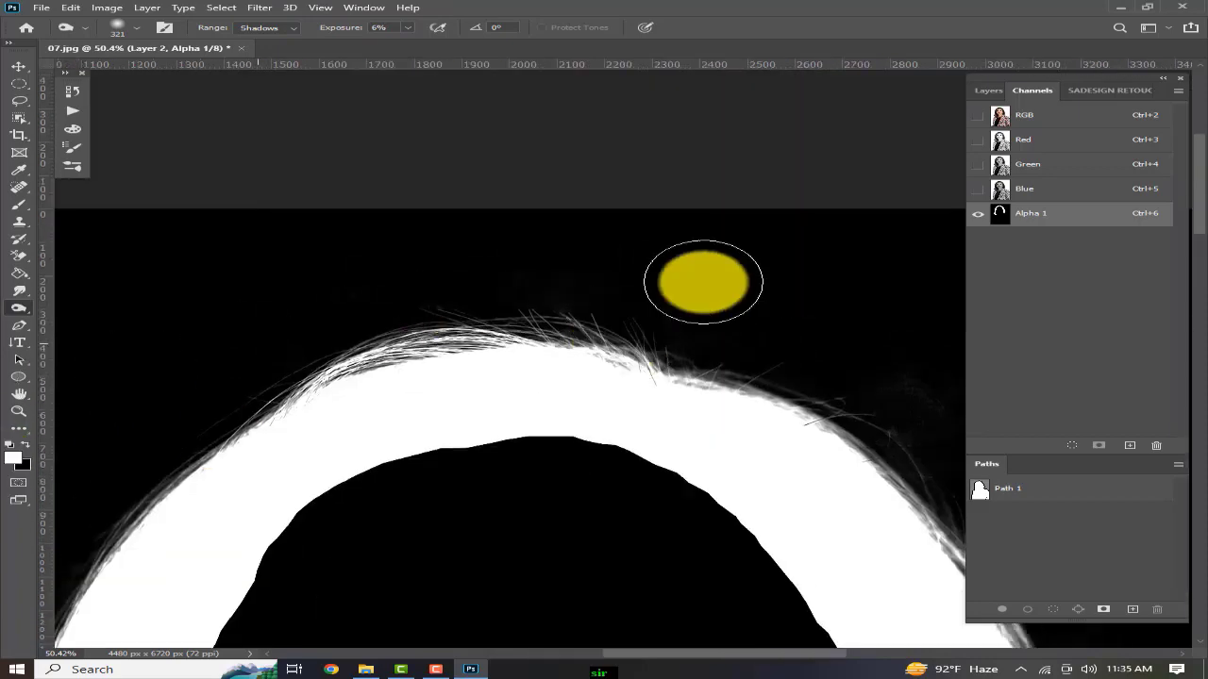
# Step: Enlarge the Burn brush to about 400 px and darken the gray residue over the crown and down the earring side of Alpha 1
pyautogui.moveTo(641, 330)
pyautogui.mouseDown()
pyautogui.moveTo(504, 240)
pyautogui.moveTo(115, 206)
pyautogui.mouseUp()
pyautogui.press(']')
pyautogui.press(']')
pyautogui.moveTo(580, 424); pyautogui.dragTo(498, 200)
pyautogui.moveTo(585, 585); pyautogui.dragTo(512, 321)
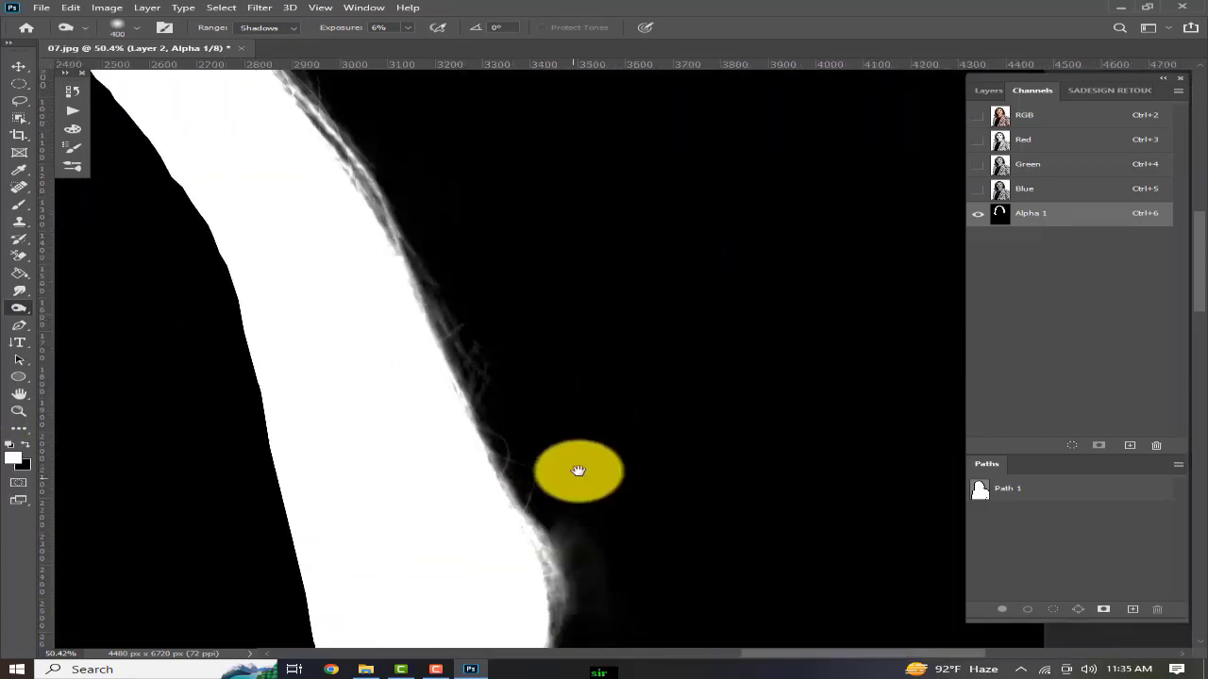
pyautogui.moveTo(576, 472); pyautogui.dragTo(544, 237)
pyautogui.moveTo(577, 349)
pyautogui.mouseDown()
pyautogui.moveTo(399, 583)
pyautogui.moveTo(278, 590)
pyautogui.mouseUp()
pyautogui.moveTo(650, 520); pyautogui.dragTo(953, 504)
pyautogui.moveTo(226, 495); pyautogui.dragTo(938, 355)
# Step: Enlarge the Burn brush to about 460 px and darken the gray areas around the loose lower curls in Alpha 1
pyautogui.keyDown('alt'); pyautogui.rightClick(337, 399); pyautogui.keyUp('alt')
pyautogui.scroll(-2, 511, 483)
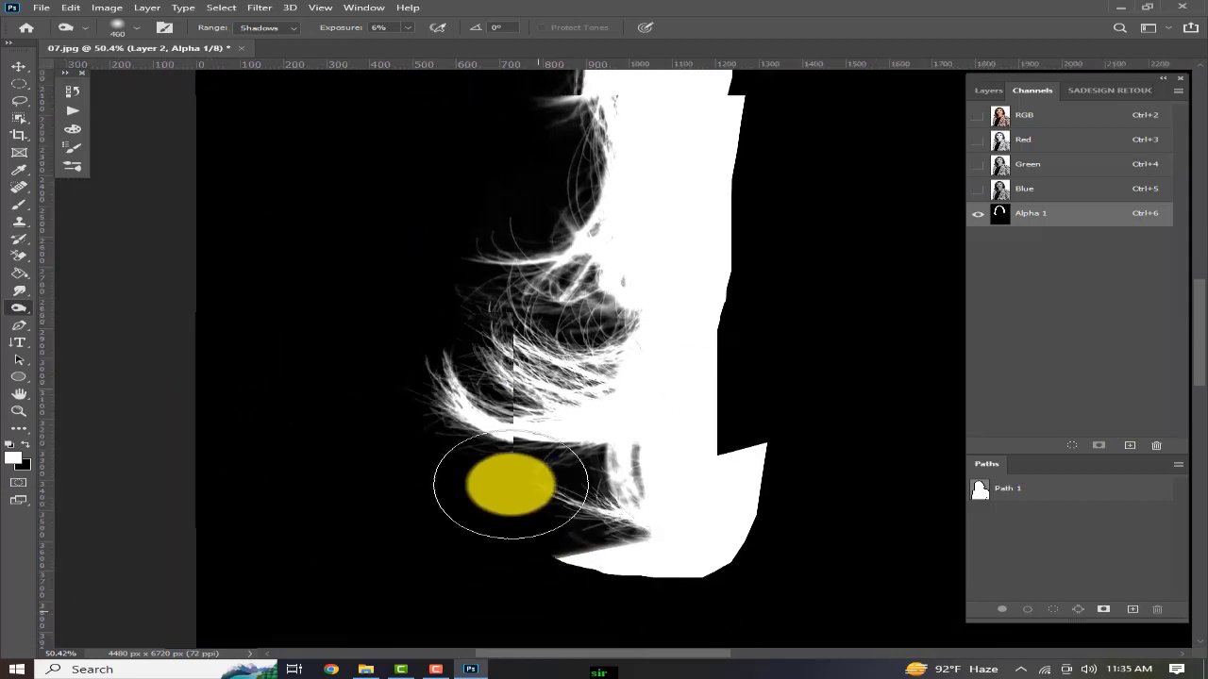
pyautogui.moveTo(505, 387); pyautogui.dragTo(472, 585)
pyautogui.moveTo(462, 169); pyautogui.dragTo(296, 482)
# Step: Load Alpha 1 as a selection, delete the channel, and clear the haze outside the selection from Layer 2 before deselecting
pyautogui.scroll(-7, 287, 464)
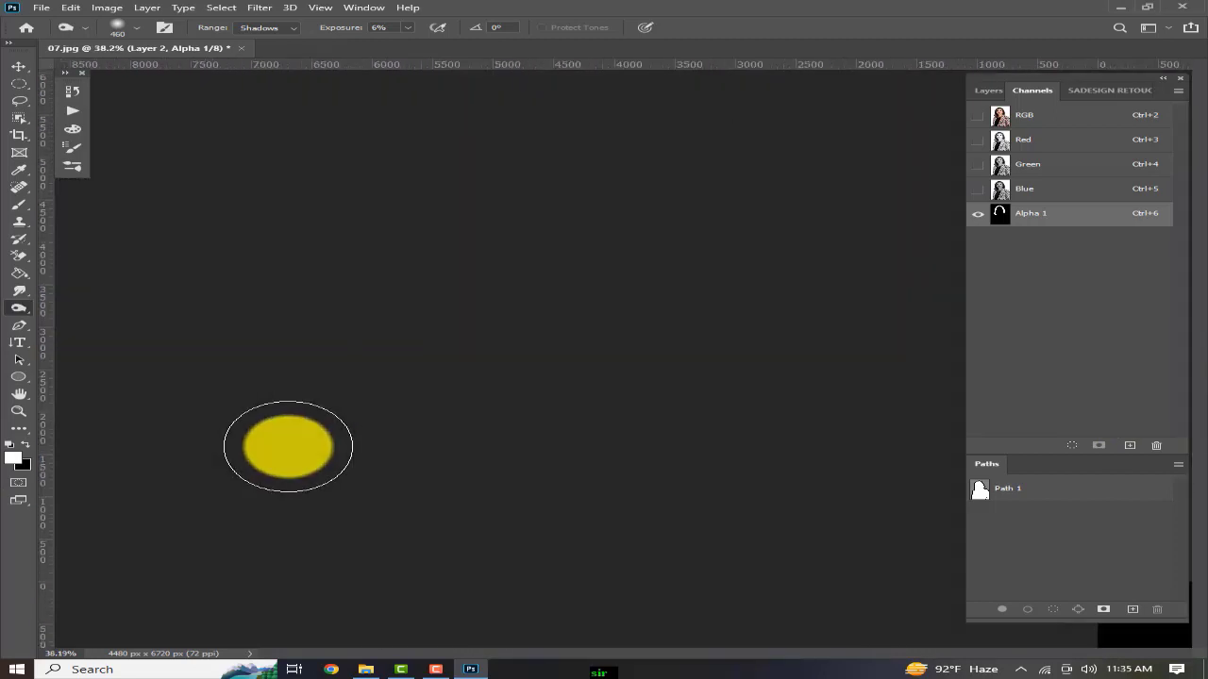
pyautogui.press('p')
pyautogui.keyDown('ctrl'); pyautogui.click(1000, 218); pyautogui.keyUp('ctrl')
pyautogui.moveTo(1083, 221); pyautogui.dragTo(1156, 445)
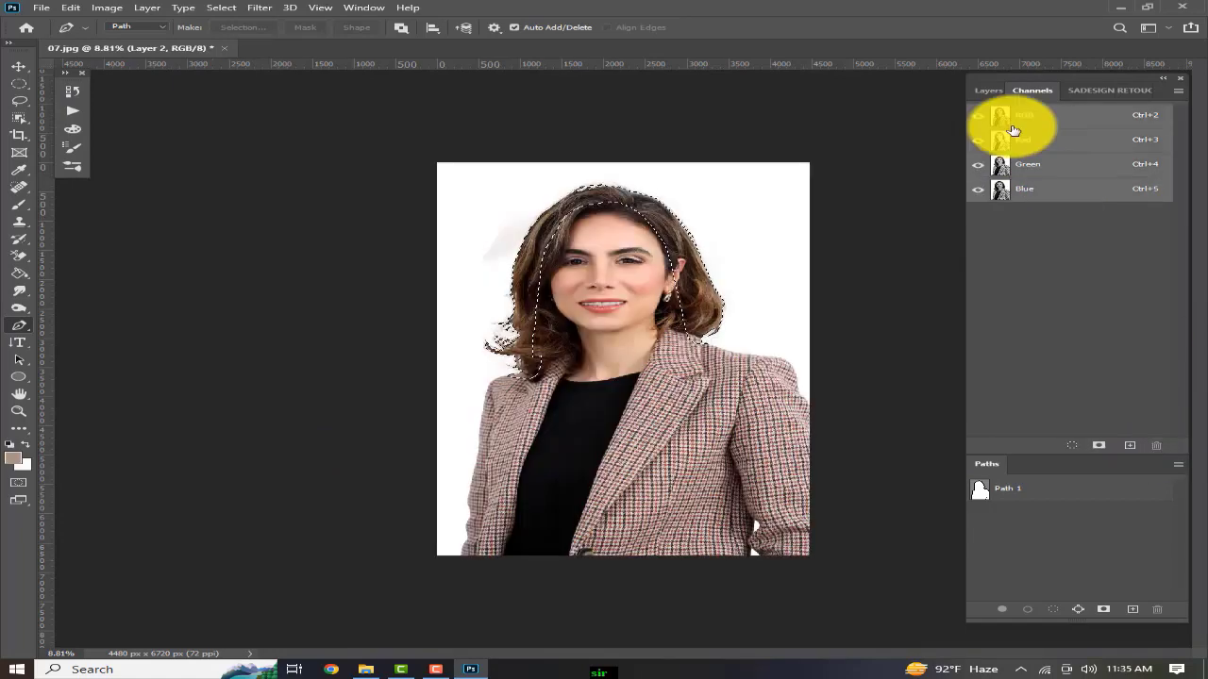
pyautogui.click(989, 91)
pyautogui.hotkey('ctrl', 'd')
# Step: Merge Layer 2 with Layer 1 and show the Levels layer again to check the cleaned hair edge
pyautogui.click(1049, 228)
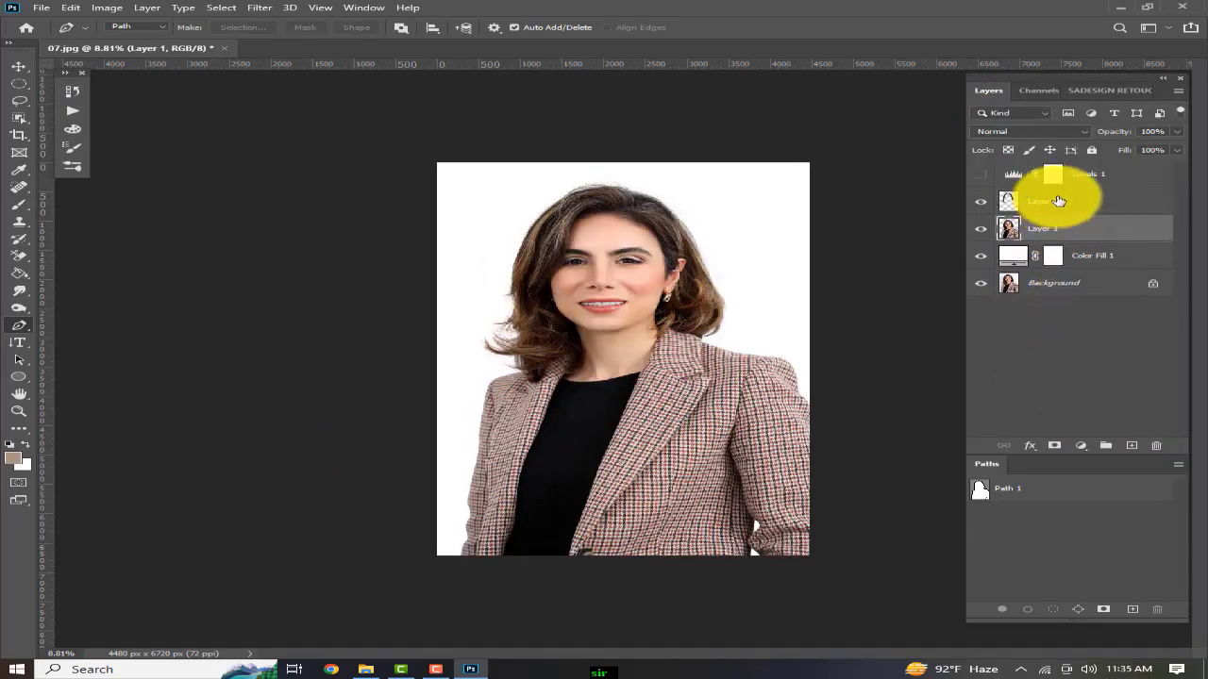
pyautogui.hotkey('ctrl', 'e')
pyautogui.click(981, 175)
pyautogui.scroll(8, 577, 249)
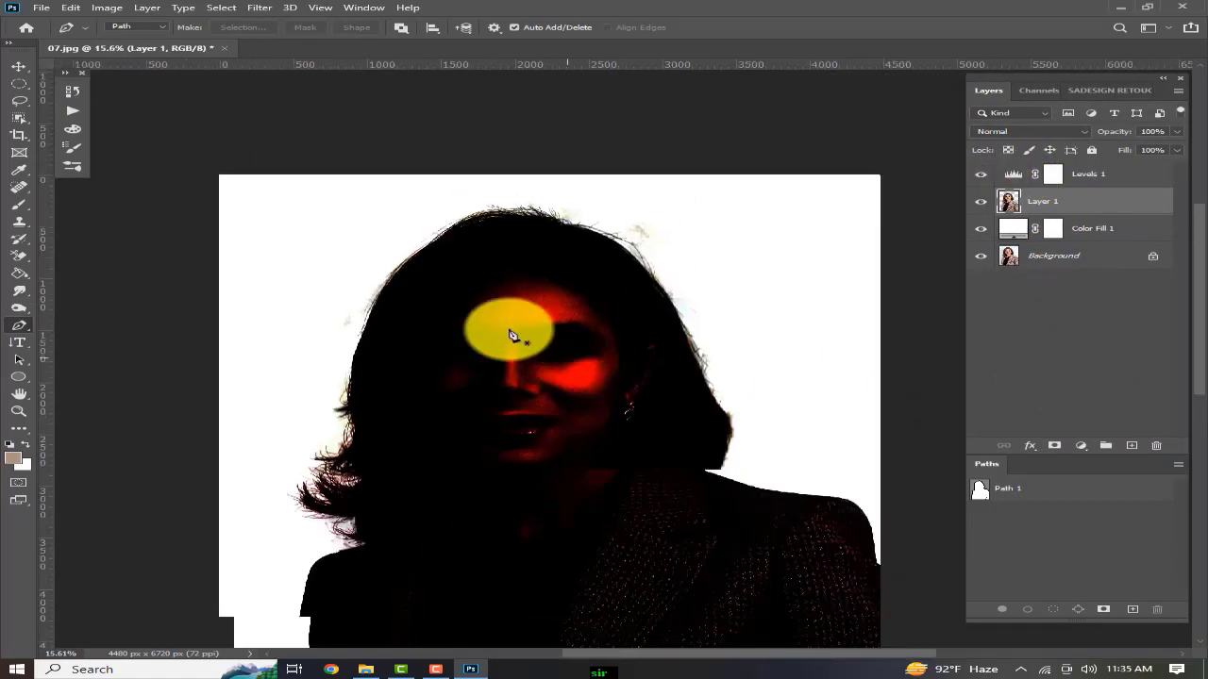
pyautogui.moveTo(517, 353); pyautogui.dragTo(502, 298)
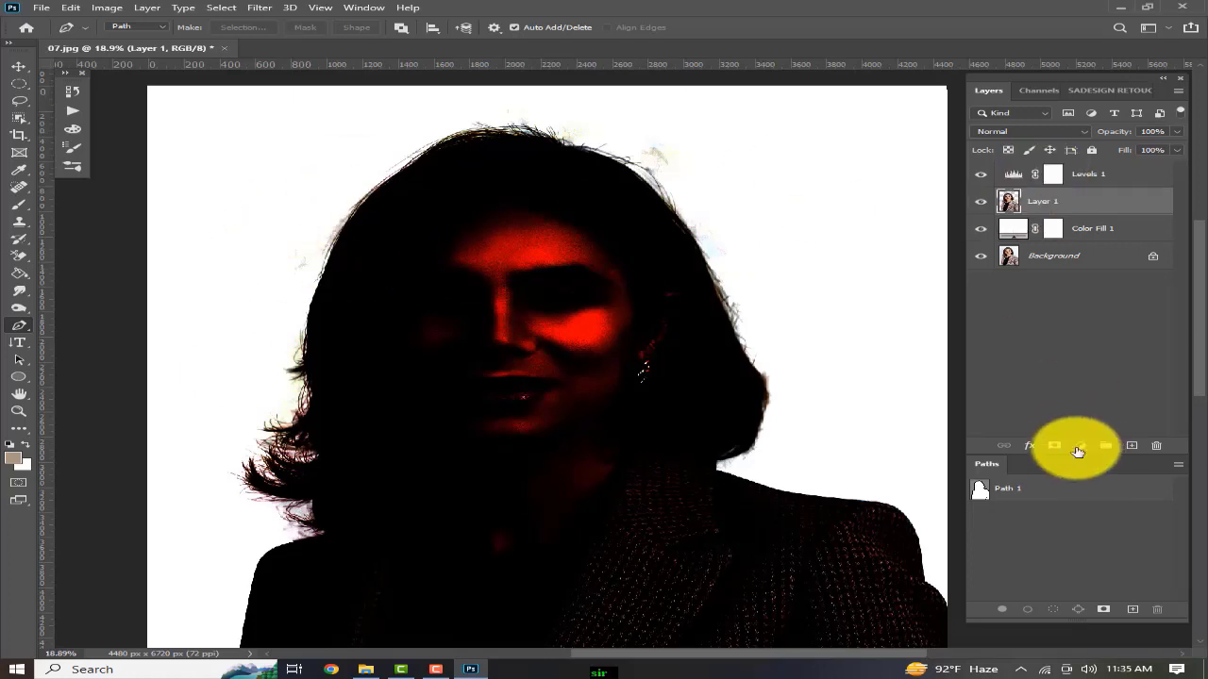
# Step: Erase leftover specks from Layer 1 along the earring-side hair edge down to the shoulder, using the standard Eraser at about 175 px and 103 px
pyautogui.scroll(2, 728, 197)
pyautogui.moveTo(727, 197); pyautogui.dragTo(681, 247)
pyautogui.press('e')
pyautogui.rightClick(21, 257)
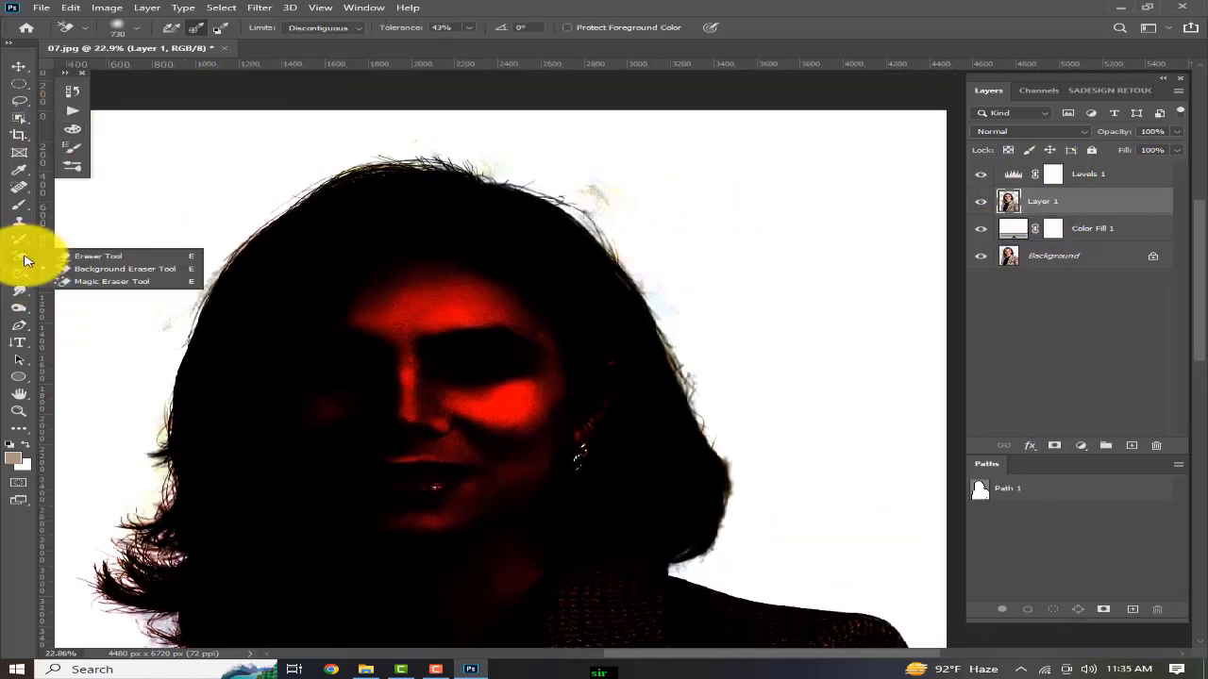
pyautogui.click(95, 257)
pyautogui.scroll(1, 623, 179)
pyautogui.press('[')
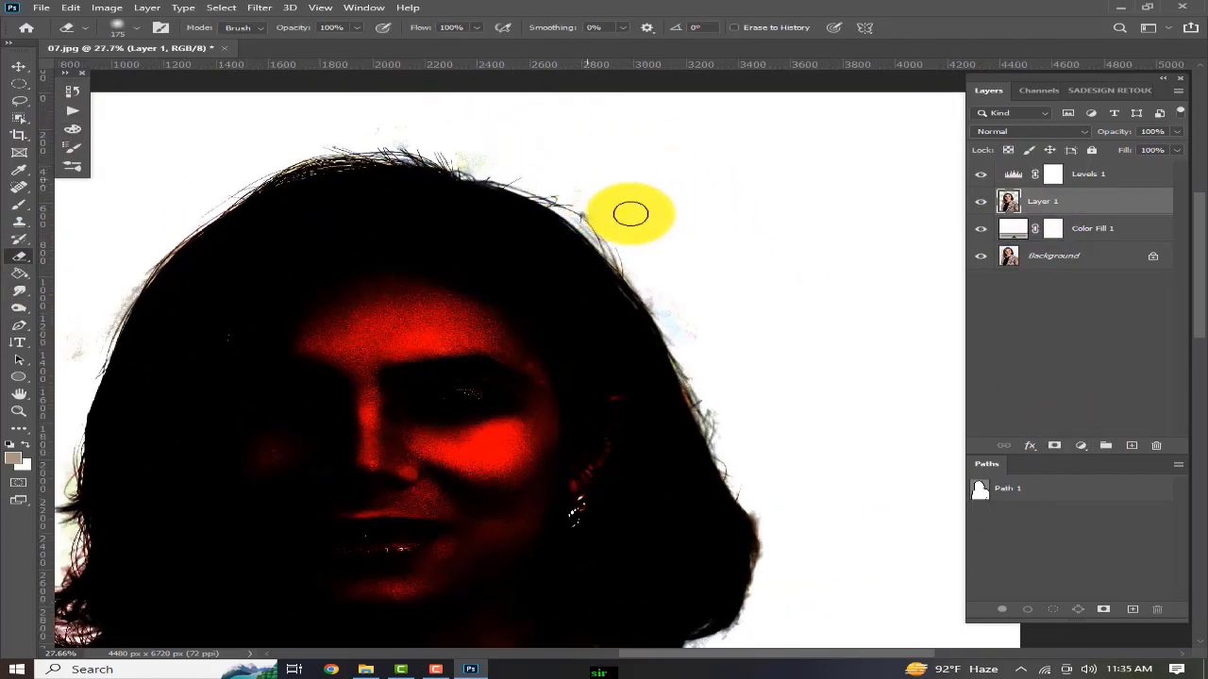
pyautogui.moveTo(756, 320); pyautogui.dragTo(612, 164)
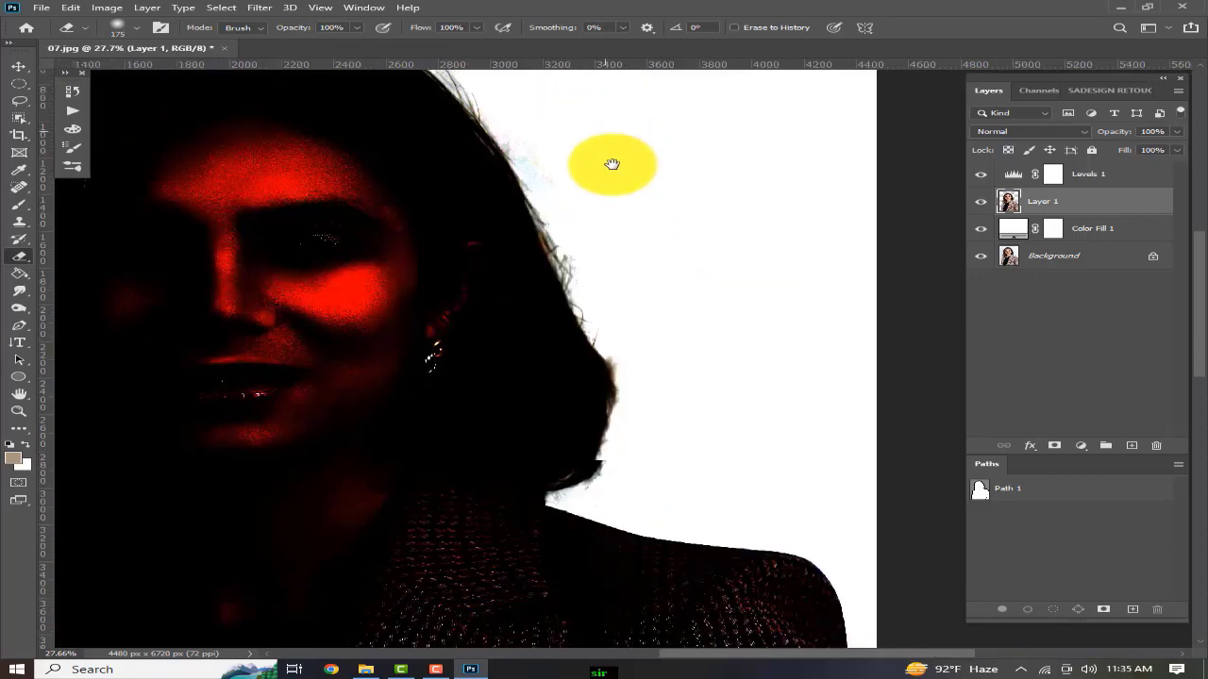
pyautogui.moveTo(535, 159); pyautogui.dragTo(563, 178)
pyautogui.moveTo(691, 436); pyautogui.dragTo(667, 274)
pyautogui.moveTo(575, 330); pyautogui.dragTo(566, 333)
pyautogui.scroll(1, 566, 333)
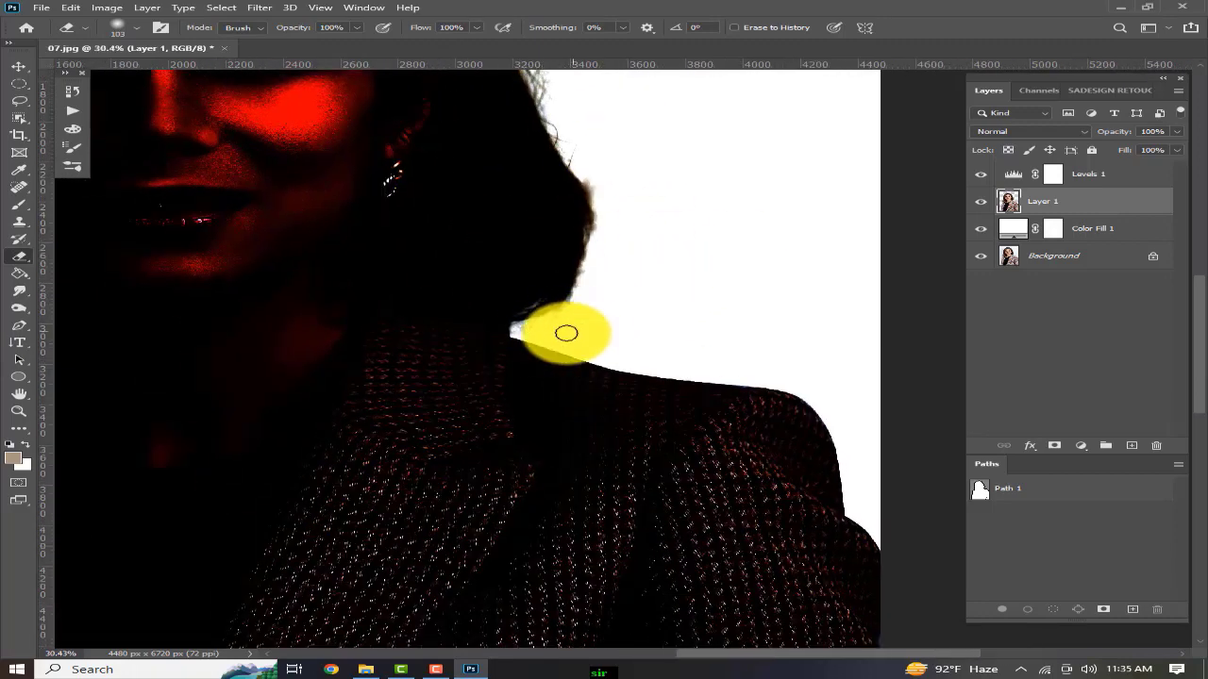
# Step: Erase the residue on Layer 1 around the loose curls above the other shoulder with a brush of about 103 px
pyautogui.moveTo(354, 353); pyautogui.dragTo(1008, 289)
pyautogui.scroll(1, 481, 375)
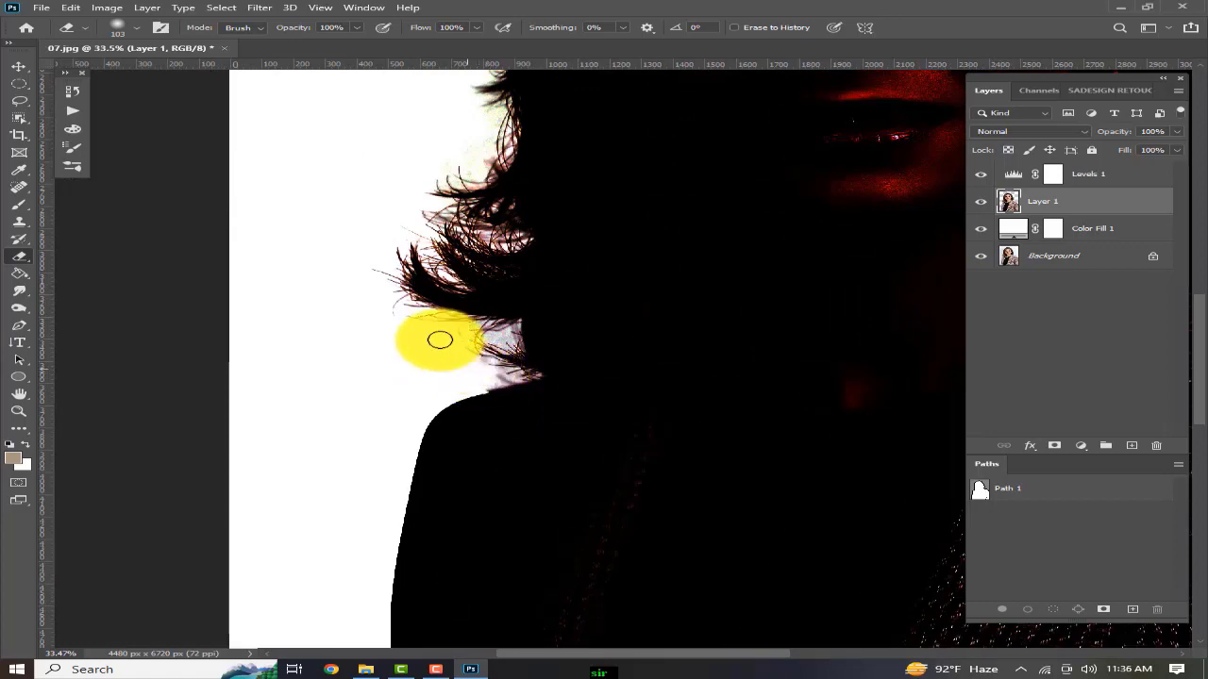
pyautogui.moveTo(376, 323); pyautogui.dragTo(404, 487)
pyautogui.scroll(2, 450, 283)
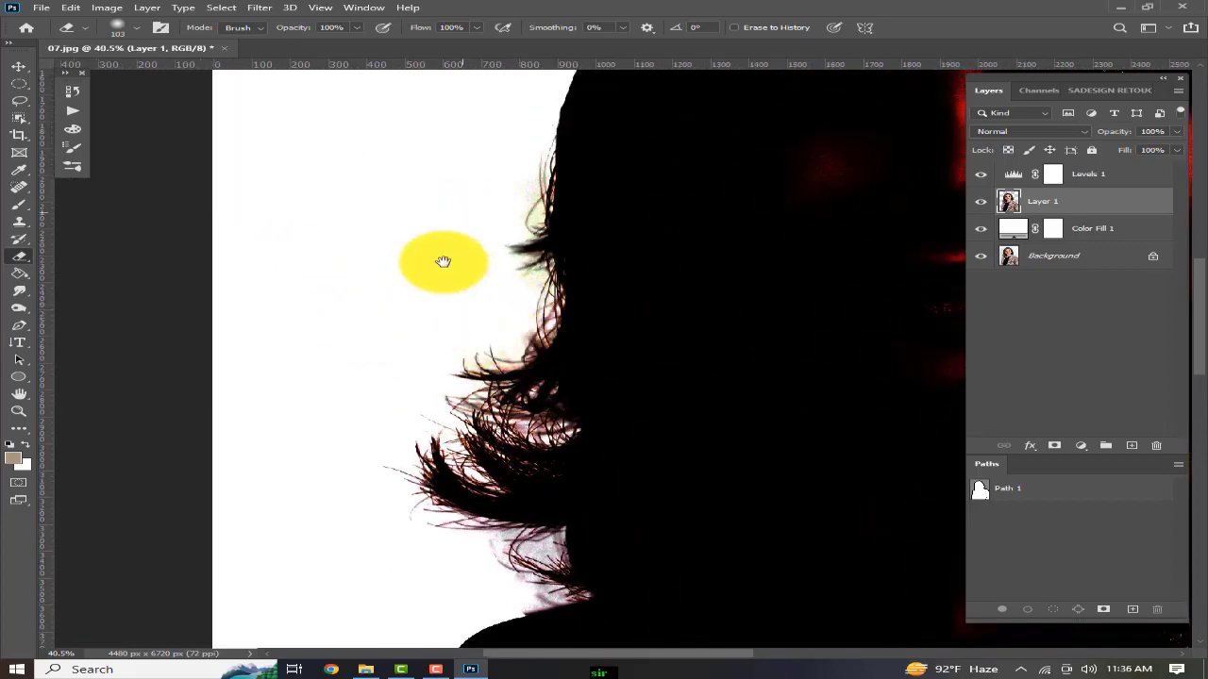
# Step: Examine Layer 1's hair outline around the loose curls, over the crown and down the earring side for leftover residue
pyautogui.moveTo(443, 262); pyautogui.dragTo(398, 493)
pyautogui.moveTo(434, 206); pyautogui.dragTo(349, 311)
pyautogui.moveTo(391, 208); pyautogui.dragTo(283, 345)
pyautogui.moveTo(593, 165); pyautogui.dragTo(408, 251)
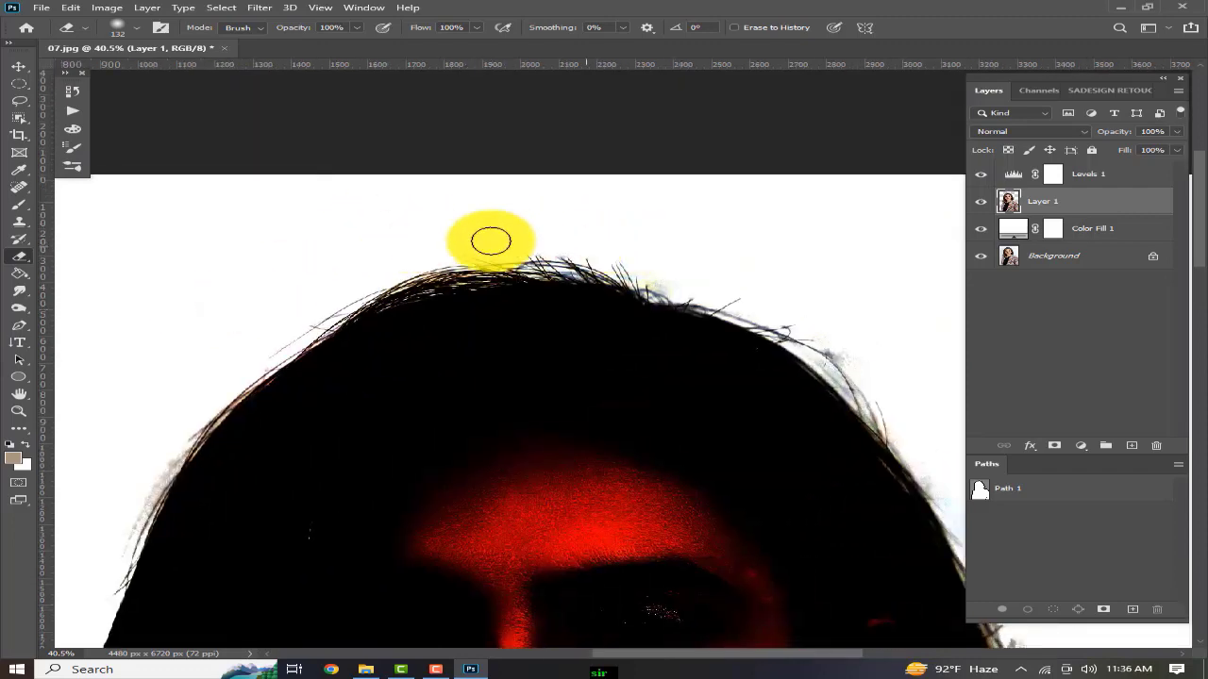
pyautogui.moveTo(745, 271); pyautogui.dragTo(489, 205)
pyautogui.moveTo(596, 214); pyautogui.dragTo(374, 66)
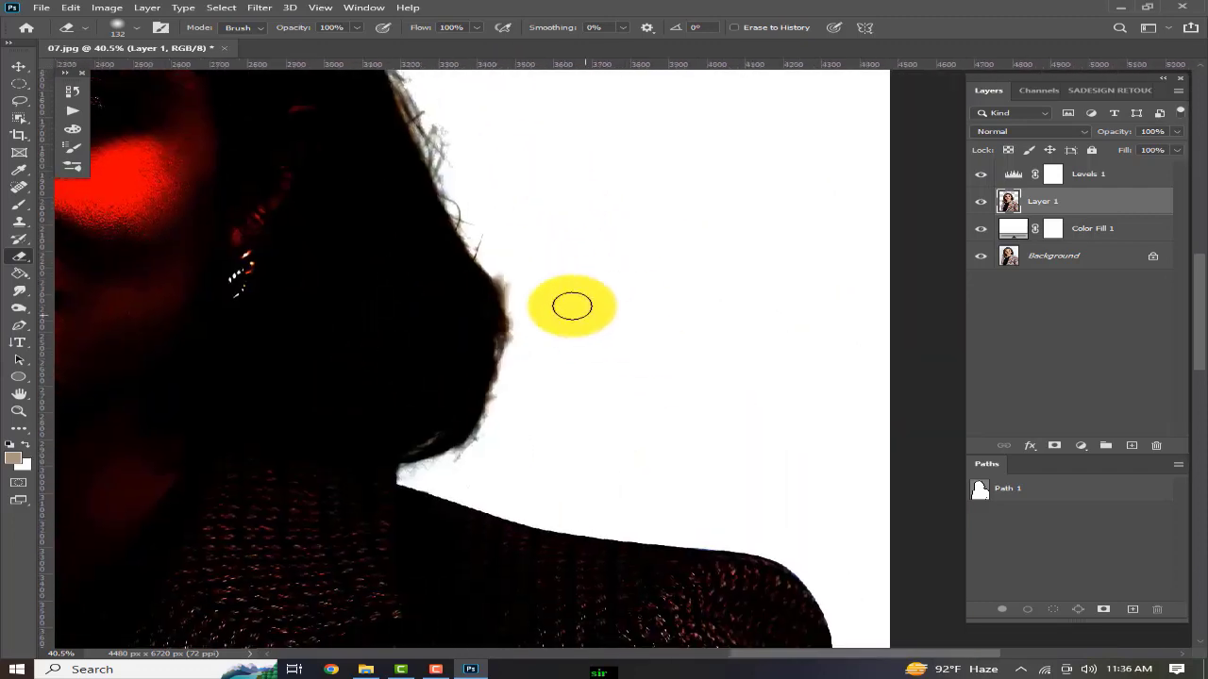
pyautogui.hotkey('ctrl', '0')
# Step: Delete the Levels 1 layer and change the Color Fill 1 color to black with K 100
pyautogui.moveTo(1132, 179); pyautogui.dragTo(1156, 444)
pyautogui.press('p')
pyautogui.doubleClick(1012, 198)
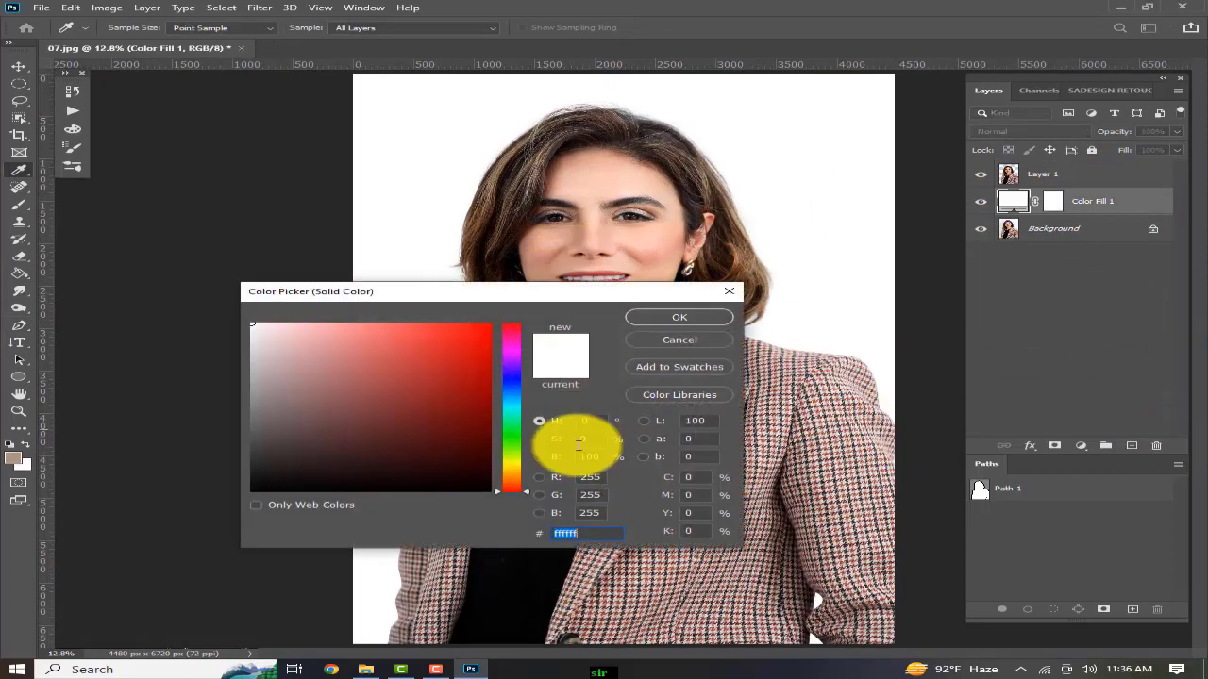
pyautogui.write('100')
pyautogui.press('Return')
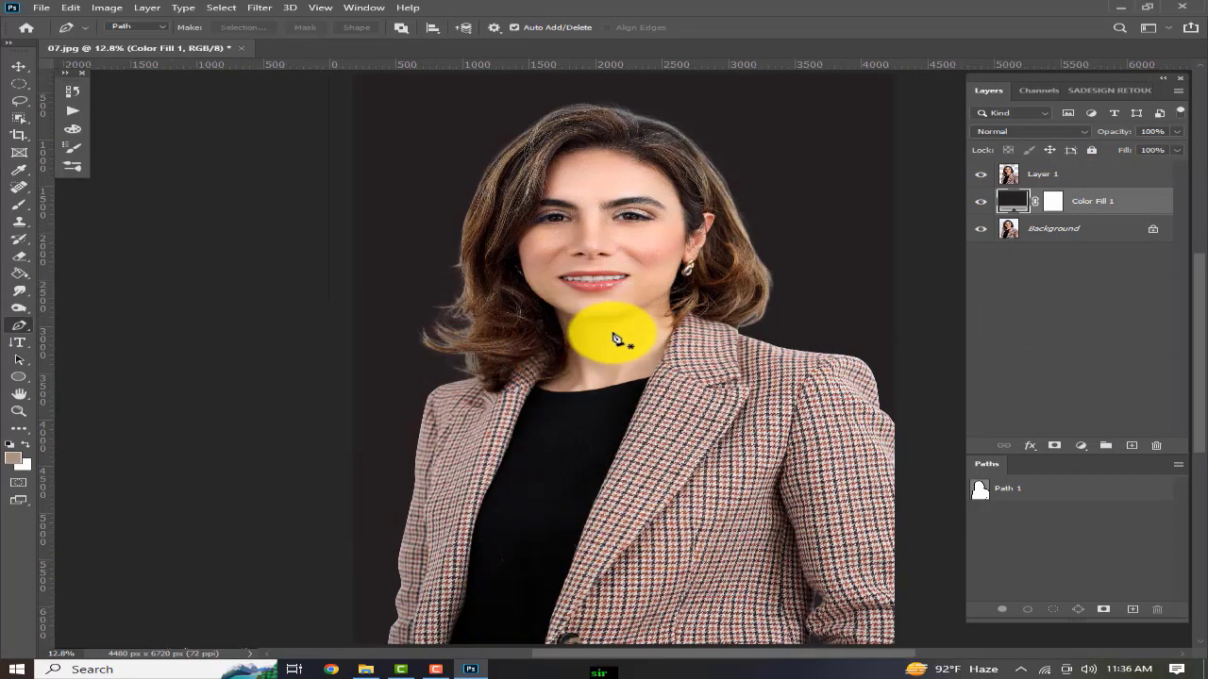
# Step: Examine the cutout edge against the dark fill around the hair, down to the gap in the hair above the collar
pyautogui.scroll(10, 405, 329)
pyautogui.moveTo(448, 142); pyautogui.dragTo(312, 514)
pyautogui.moveTo(925, 377); pyautogui.dragTo(535, 187)
pyautogui.moveTo(745, 500); pyautogui.dragTo(676, 358)
pyautogui.scroll(4, 615, 421)
pyautogui.scroll(1, 615, 421)
pyautogui.moveTo(566, 613); pyautogui.dragTo(724, 342)
pyautogui.scroll(2, 630, 319)
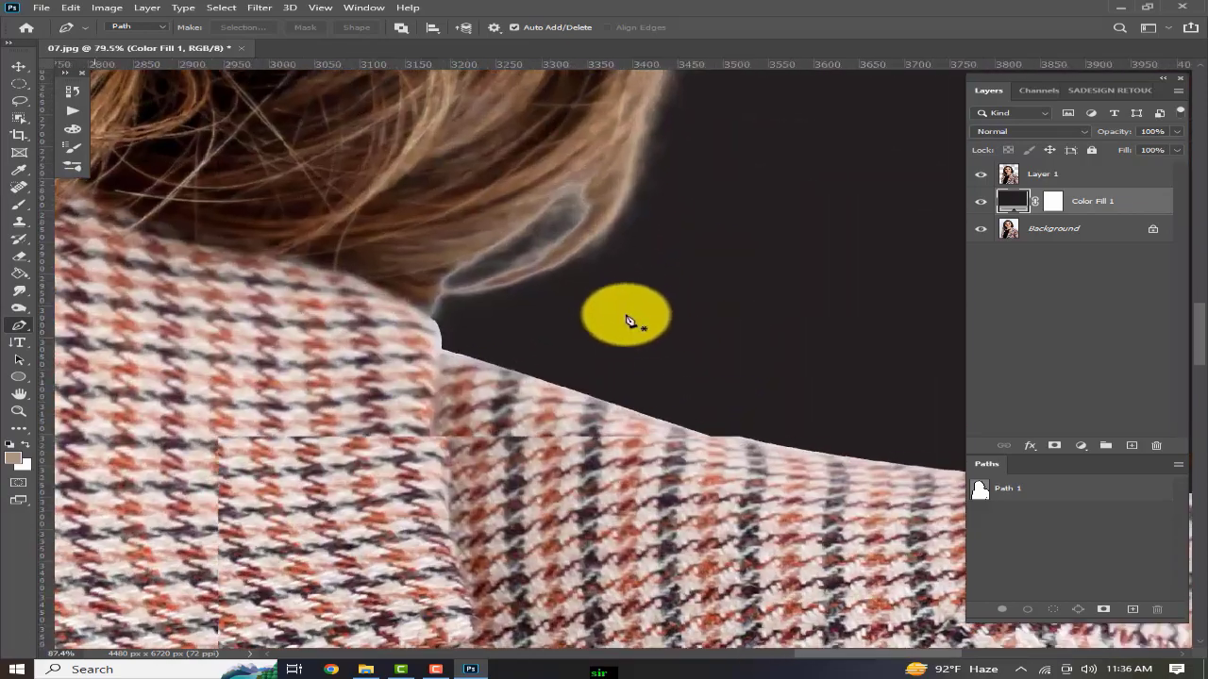
pyautogui.moveTo(591, 255); pyautogui.dragTo(704, 405)
pyautogui.scroll(2, 705, 405)
# Step: Try to tighten Layer 1's loaded selection with a Levels adjustment in Quick Mask, and deselect
pyautogui.click(1059, 180)
pyautogui.keyDown('ctrl'); pyautogui.click(1010, 176); pyautogui.keyUp('ctrl')
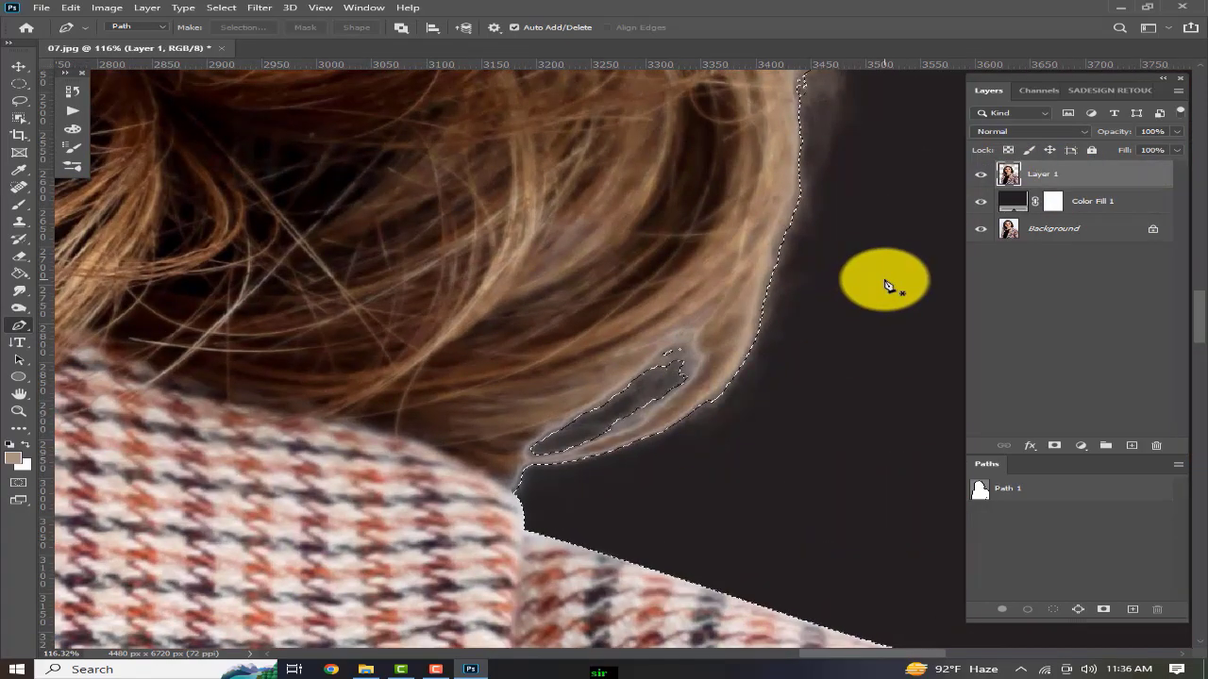
pyautogui.hotkey('ctrl', 'd')
pyautogui.keyDown('ctrl'); pyautogui.click(1009, 177); pyautogui.keyUp('ctrl')
pyautogui.press('q')
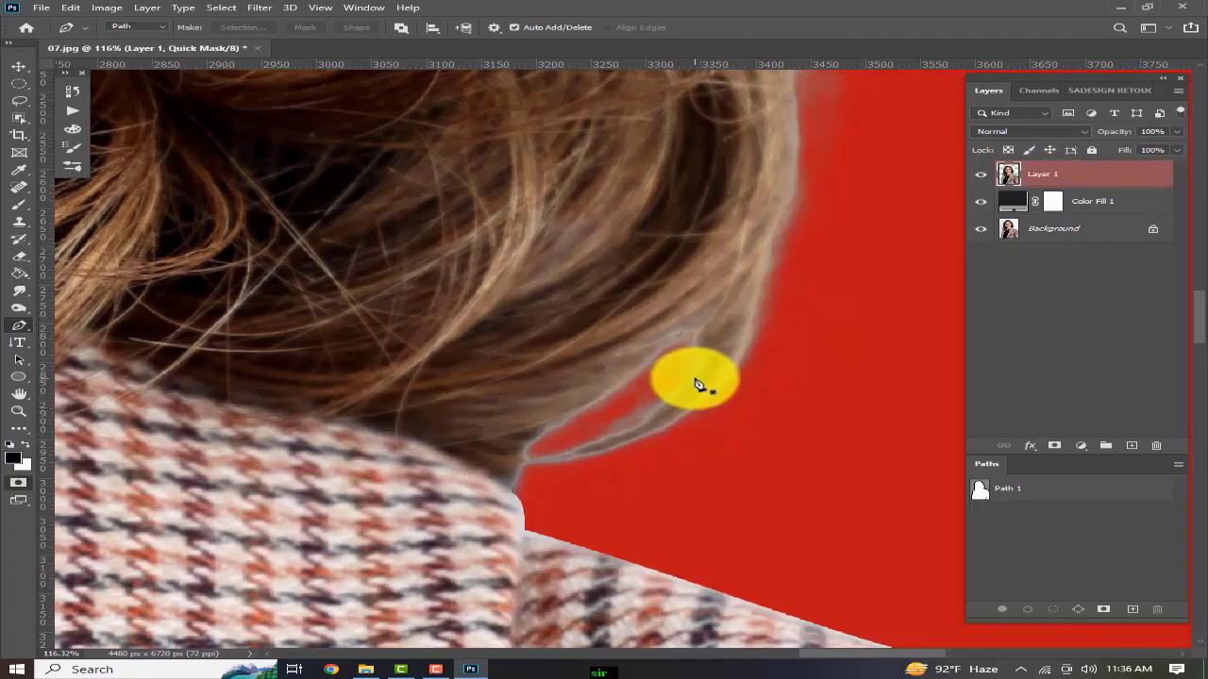
pyautogui.hotkey('ctrl', 'l')
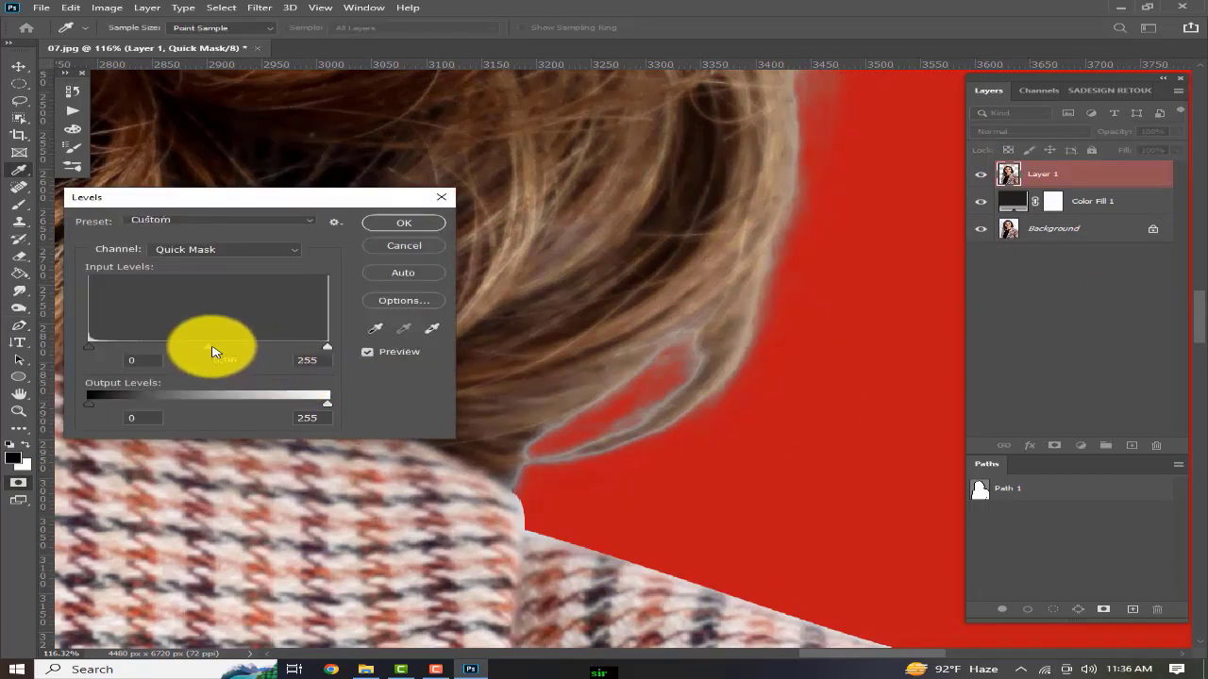
pyautogui.click(403, 227)
pyautogui.press('p')
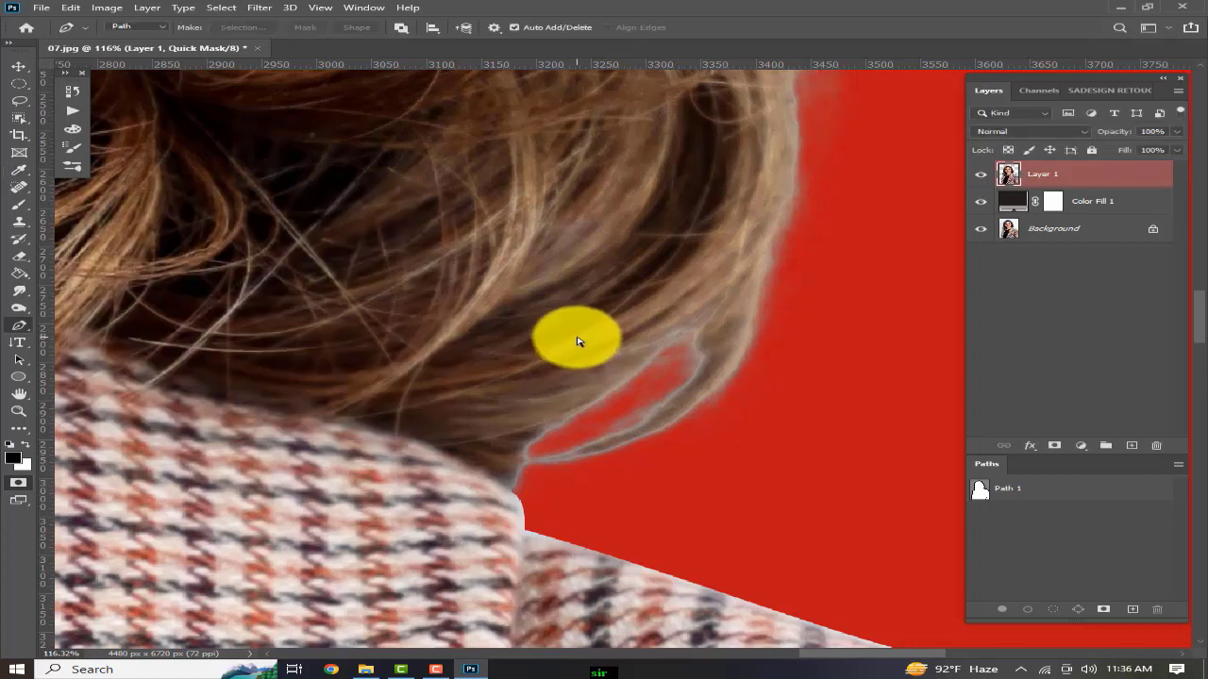
pyautogui.press('q')
pyautogui.hotkey('ctrl', 'd')
# Step: Load Layer 1's transparency as a selection, save it as the Alpha 1 channel, and display that channel alone
pyautogui.scroll(-2, 661, 362)
pyautogui.scroll(3, 801, 364)
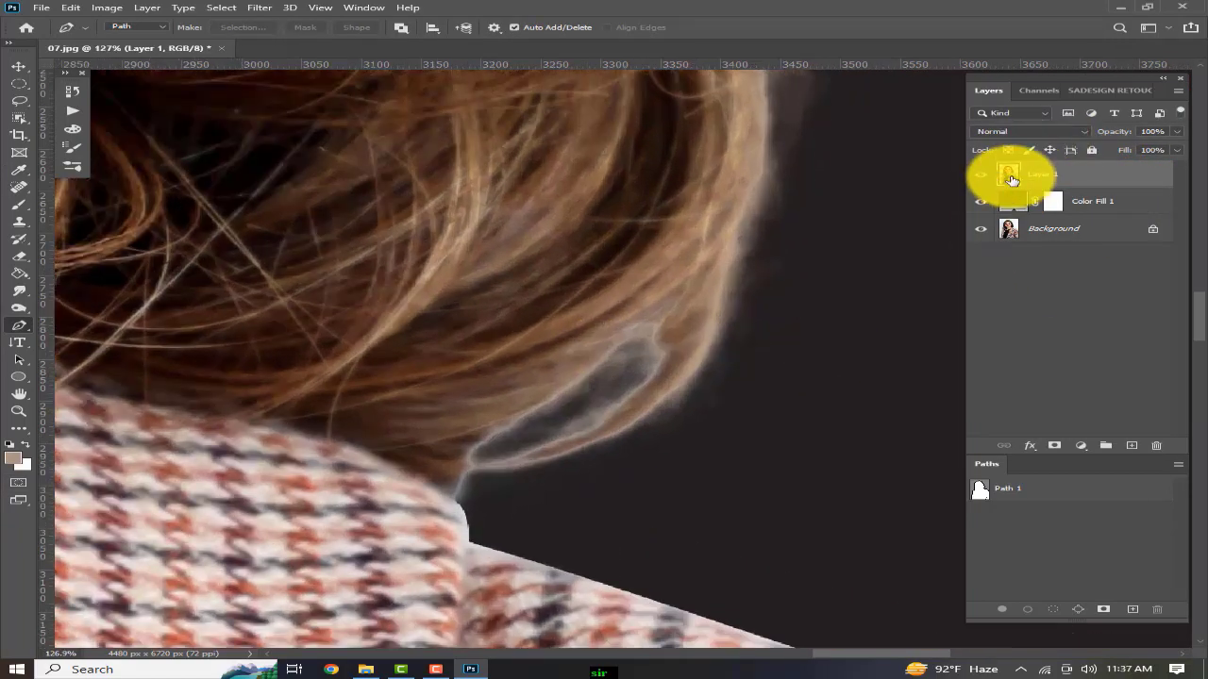
pyautogui.keyDown('ctrl'); pyautogui.click(1011, 175); pyautogui.keyUp('ctrl')
pyautogui.click(1034, 91)
pyautogui.click(1099, 444)
pyautogui.click(1000, 212)
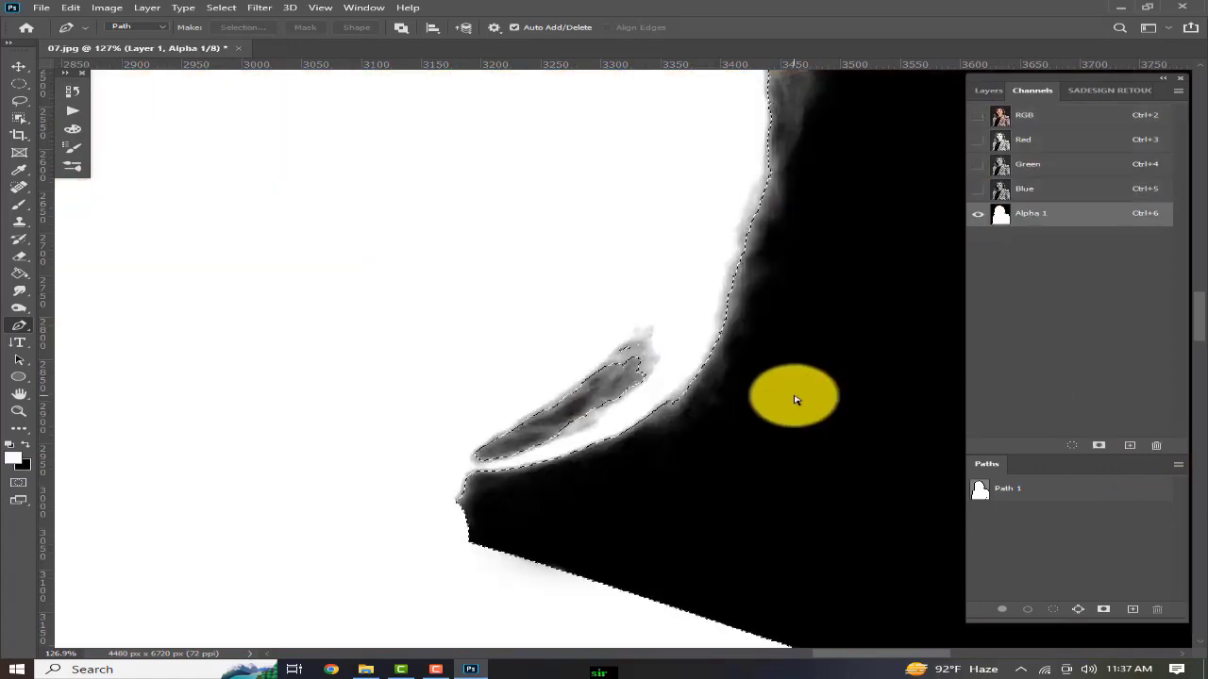
# Step: Darken the gray midtones of the Alpha 1 channel with Levels to reduce the haze around the hair edge
pyautogui.hotkey('ctrl', 'l')
pyautogui.moveTo(215, 349); pyautogui.dragTo(243, 354)
pyautogui.click(396, 225)
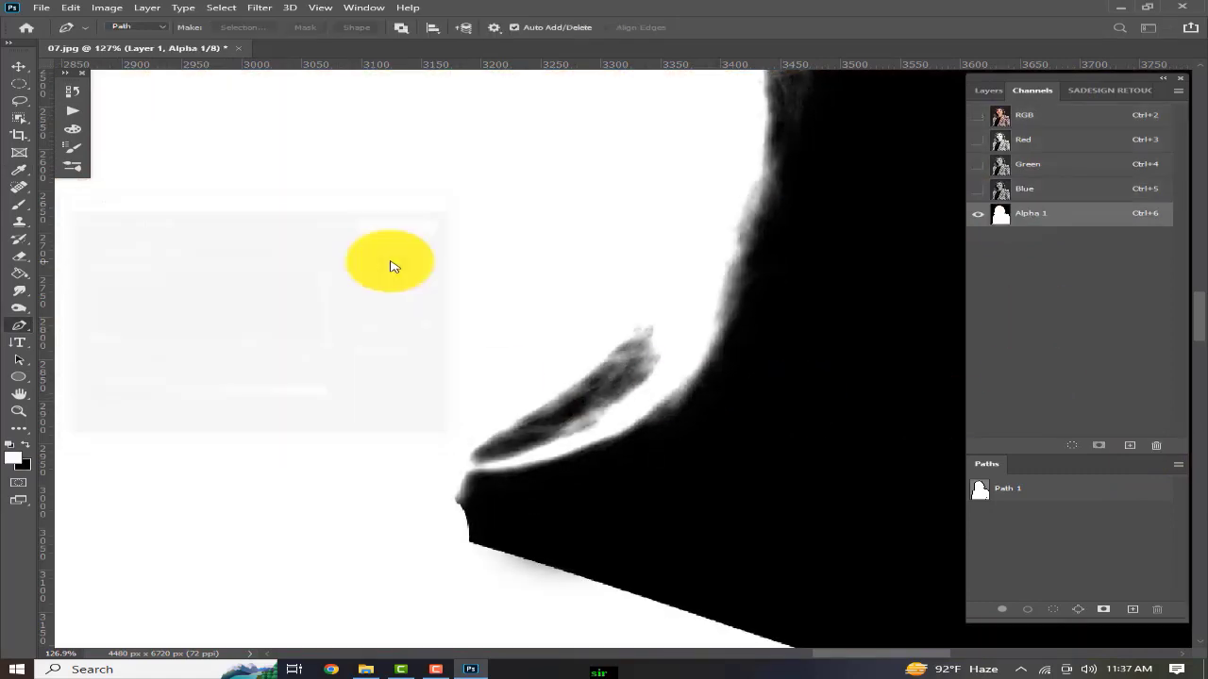
# Step: Load Alpha 1 as a selection, delete the channel, and clear the haze outside the selection from Layer 1
pyautogui.keyDown('ctrl'); pyautogui.click(1000, 216); pyautogui.keyUp('ctrl')
pyautogui.moveTo(1112, 212); pyautogui.dragTo(1159, 440)
pyautogui.click(988, 90)
pyautogui.click(1087, 202)
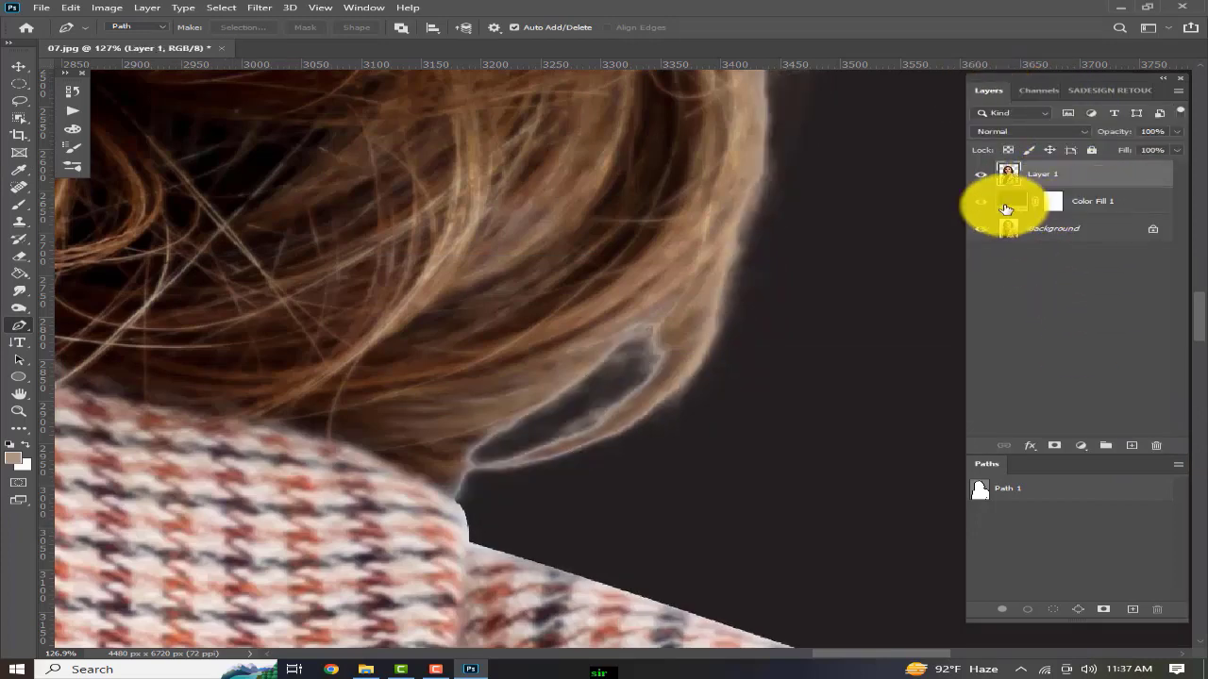
# Step: Change the Color Fill 1 background to a dark maroon to test the hair edge
pyautogui.doubleClick(1006, 209)
pyautogui.click(493, 386)
pyautogui.click(477, 431)
pyautogui.click(710, 319)
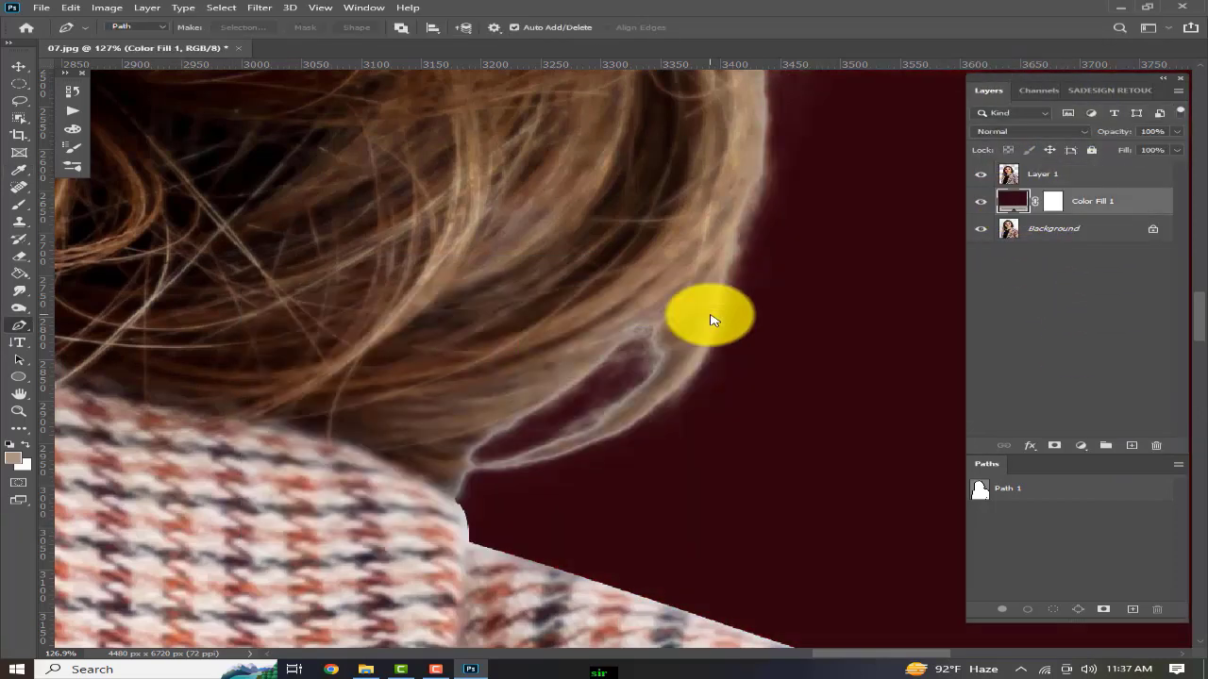
# Step: Test the whole cutout against dark olive green (242f04) and several other Color Fill 1 colors
pyautogui.hotkey('ctrl', '0')
pyautogui.doubleClick(1008, 201)
pyautogui.click(512, 461)
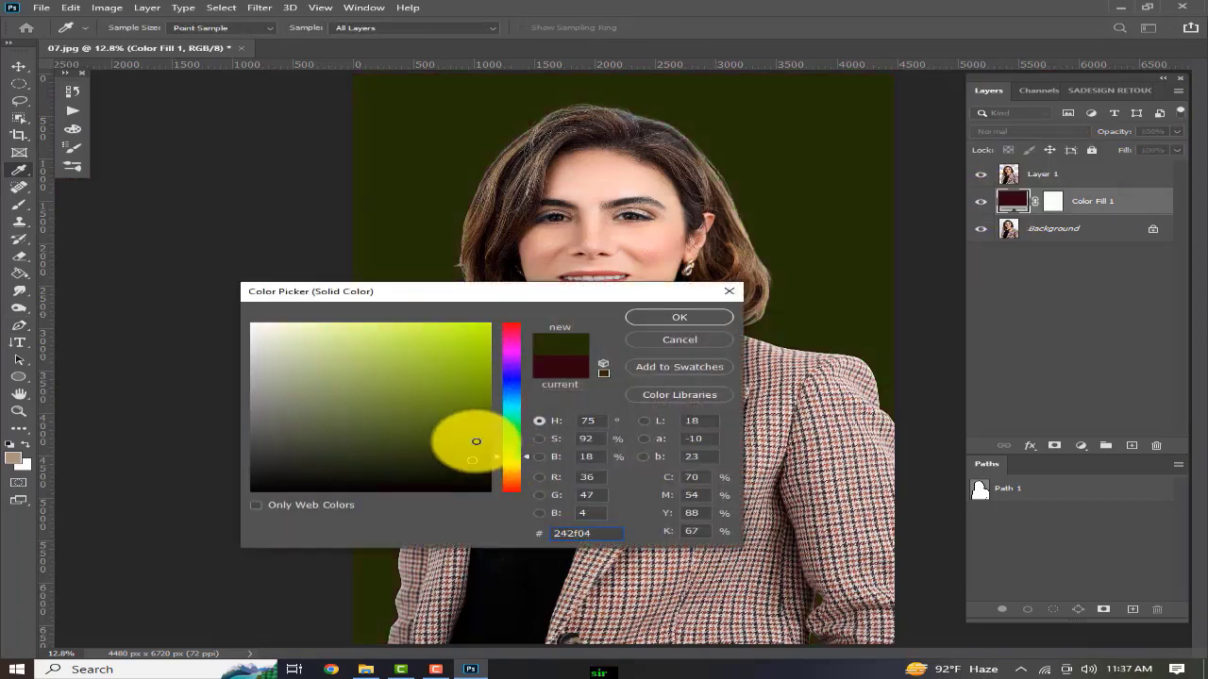
pyautogui.click(444, 357)
pyautogui.click(416, 327)
pyautogui.click(363, 438)
pyautogui.click(513, 342)
pyautogui.click(435, 359)
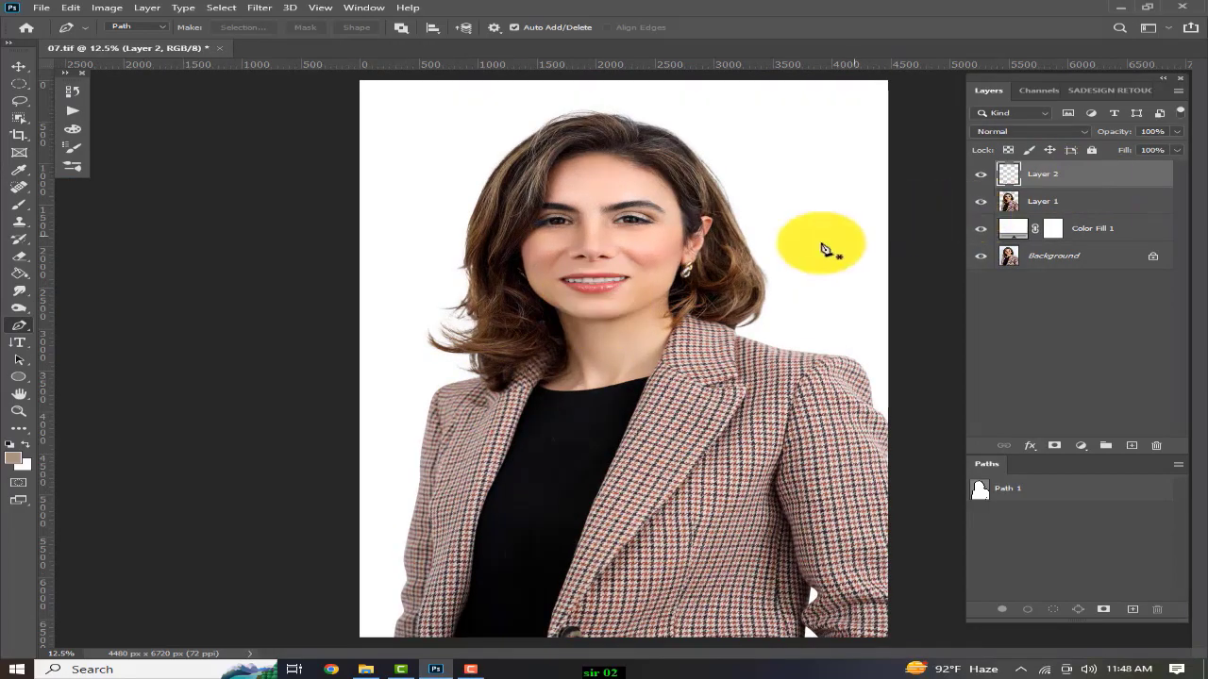
# Step: Clip Layer 2 to Layer 1 and check the face and earring area for blemishes
pyautogui.keyDown('alt'); pyautogui.click(1113, 186); pyautogui.keyUp('alt')
pyautogui.scroll(5, 504, 248)
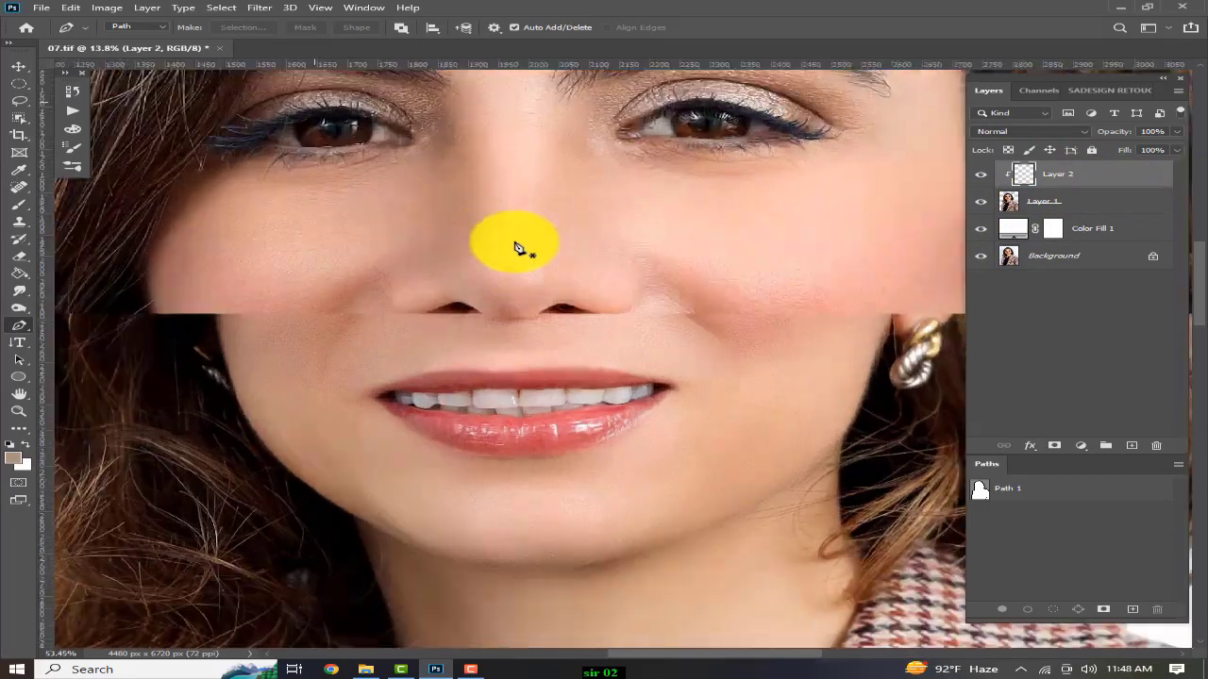
pyautogui.scroll(2, 517, 248)
pyautogui.moveTo(517, 247); pyautogui.dragTo(378, 566)
pyautogui.moveTo(708, 283); pyautogui.dragTo(644, 41)
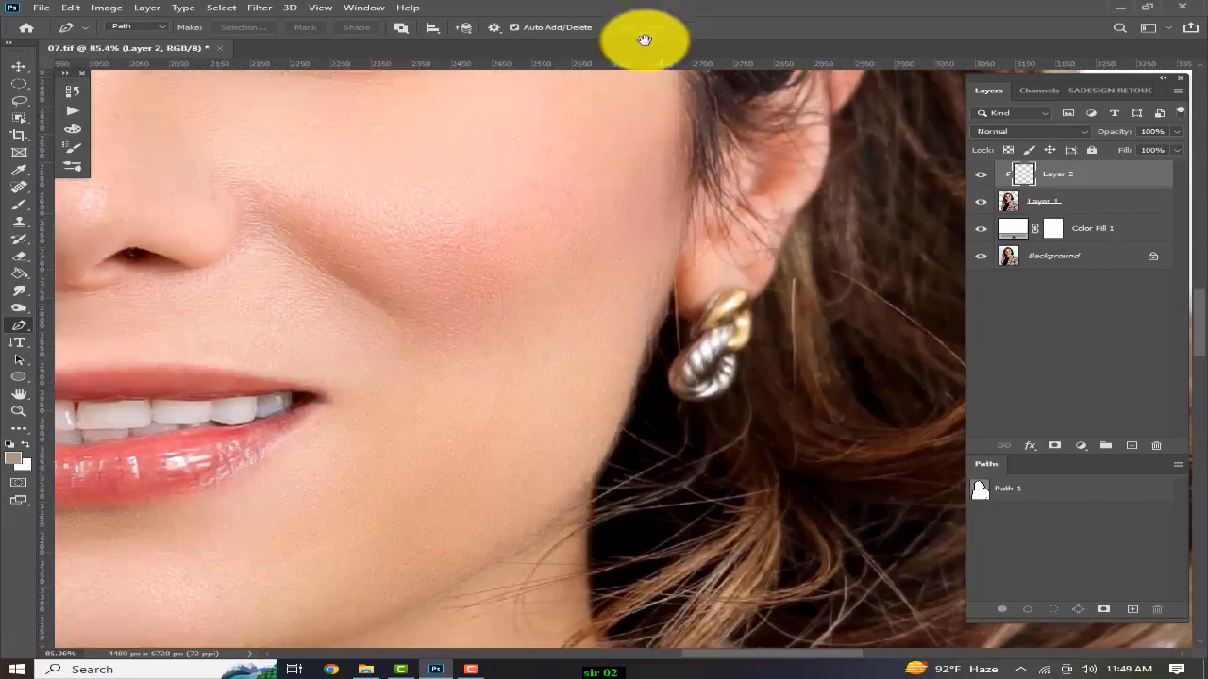
# Step: Examine the black top between the jacket lapels for dust, lint and stray fibers
pyautogui.moveTo(689, 490); pyautogui.dragTo(693, 75)
pyautogui.scroll(-2, 566, 297)
pyautogui.scroll(2, 523, 353)
pyautogui.moveTo(547, 335); pyautogui.dragTo(780, 208)
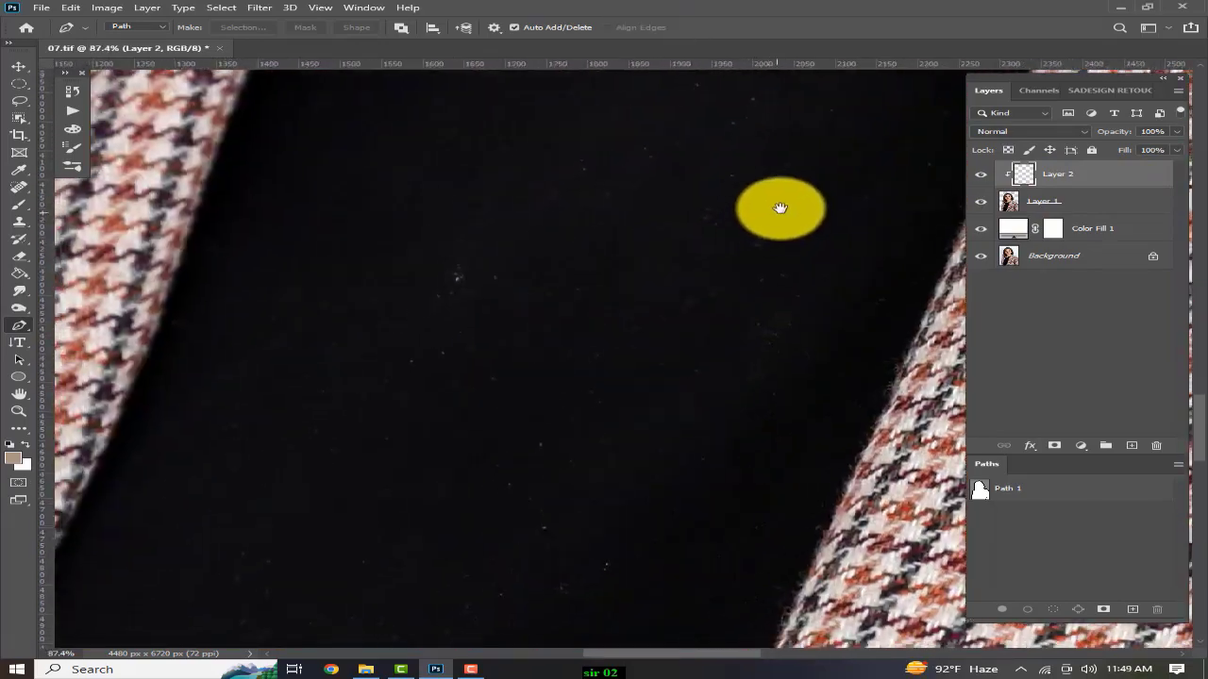
pyautogui.moveTo(654, 284); pyautogui.dragTo(743, 238)
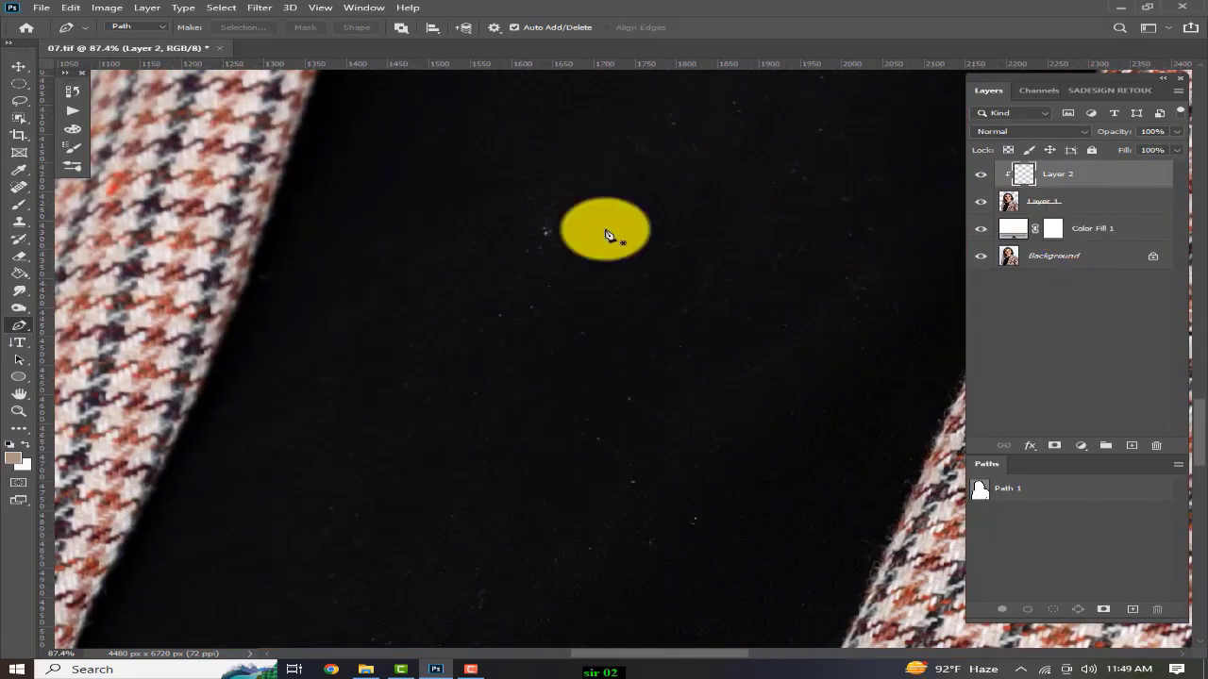
pyautogui.moveTo(566, 457); pyautogui.dragTo(644, 176)
pyautogui.moveTo(613, 372); pyautogui.dragTo(657, 172)
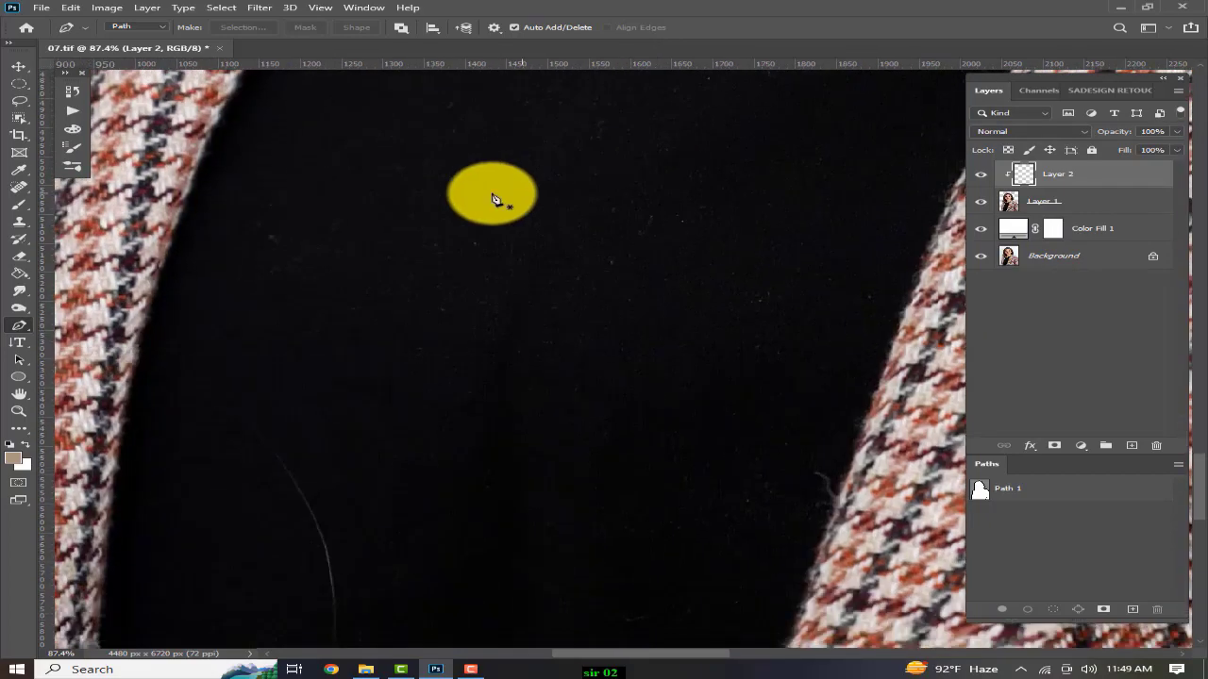
pyautogui.moveTo(349, 385); pyautogui.dragTo(391, 151)
pyautogui.moveTo(577, 162)
pyautogui.mouseDown()
pyautogui.moveTo(625, 418)
pyautogui.moveTo(470, 604)
pyautogui.mouseUp()
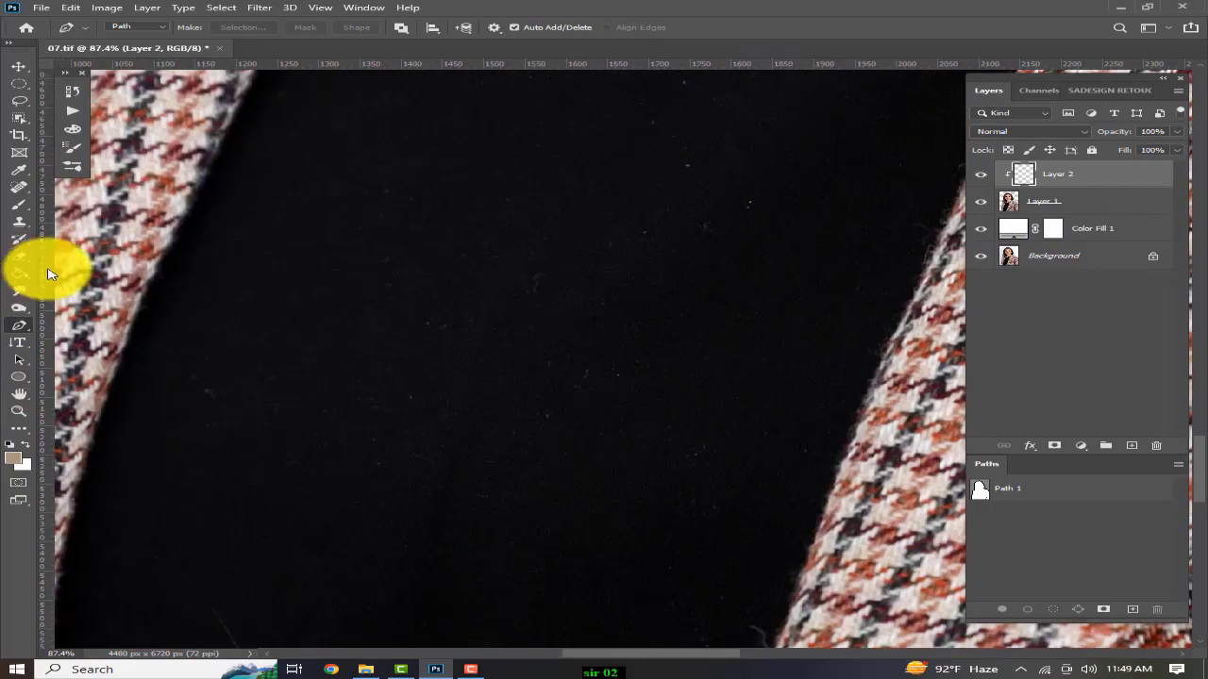
# Step: Activate the Healing Brush tool at 19 px and set its sample source to Current & Below
pyautogui.click(19, 187)
pyautogui.rightClick(19, 187)
pyautogui.click(60, 200)
pyautogui.scroll(1, 580, 253)
pyautogui.moveTo(842, 164); pyautogui.dragTo(374, 326)
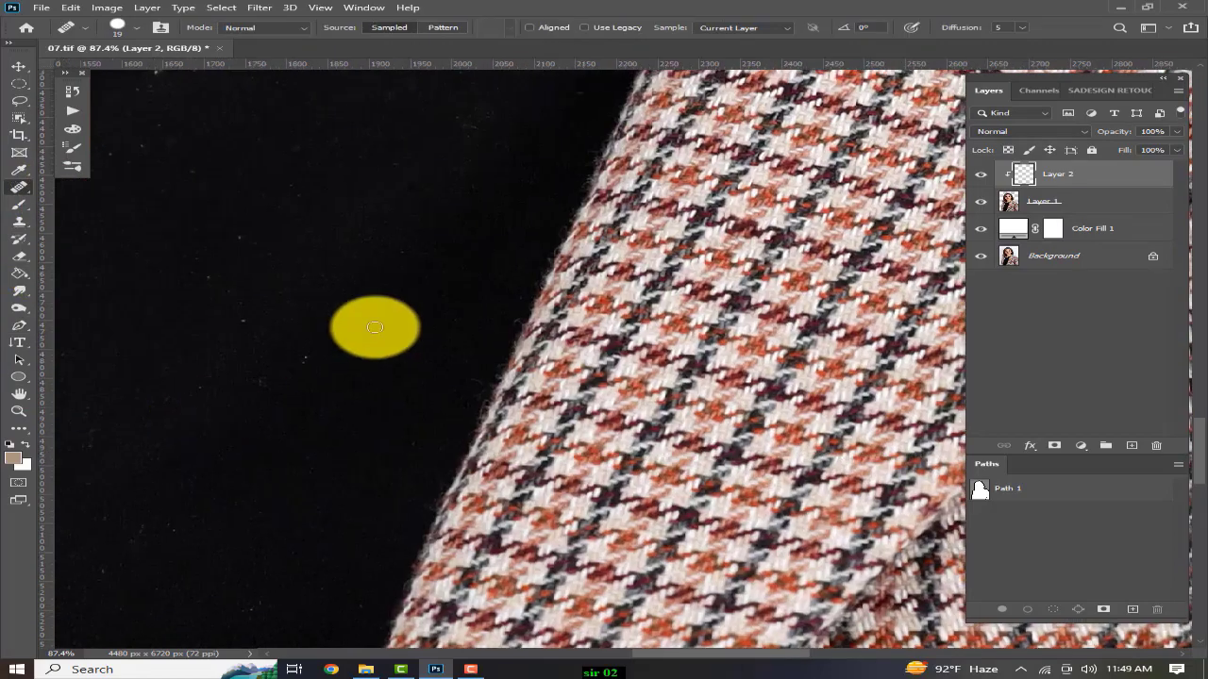
pyautogui.scroll(2, 307, 351)
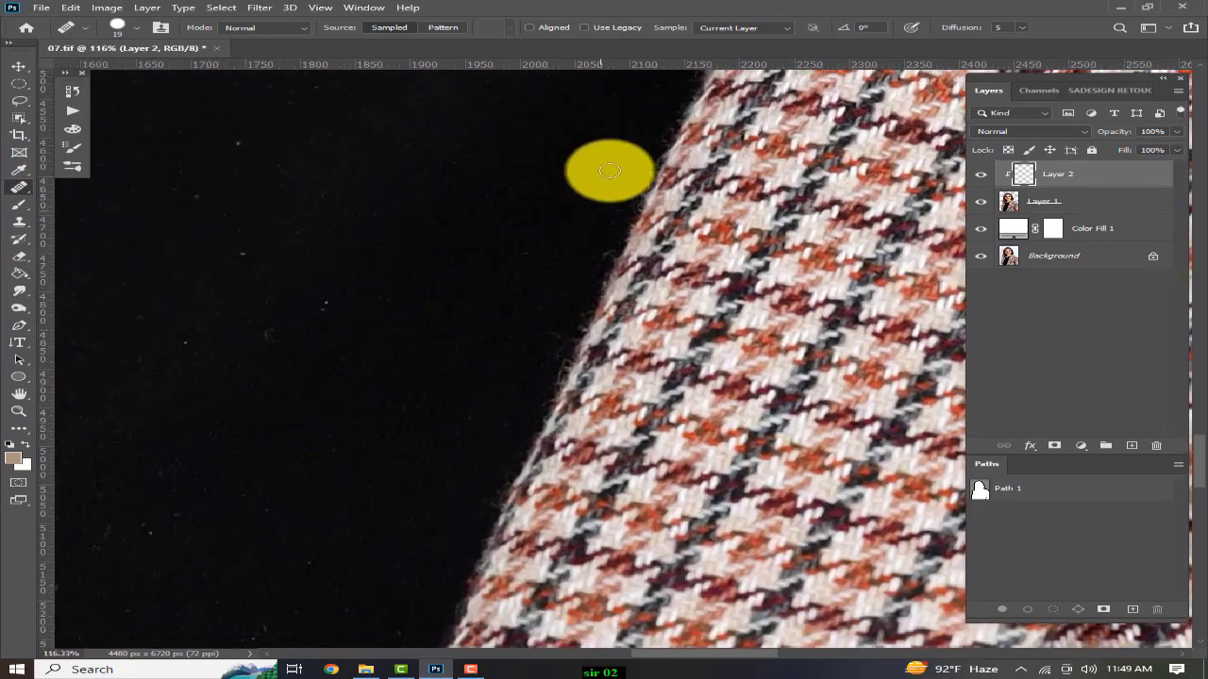
pyautogui.click(742, 33)
pyautogui.click(731, 54)
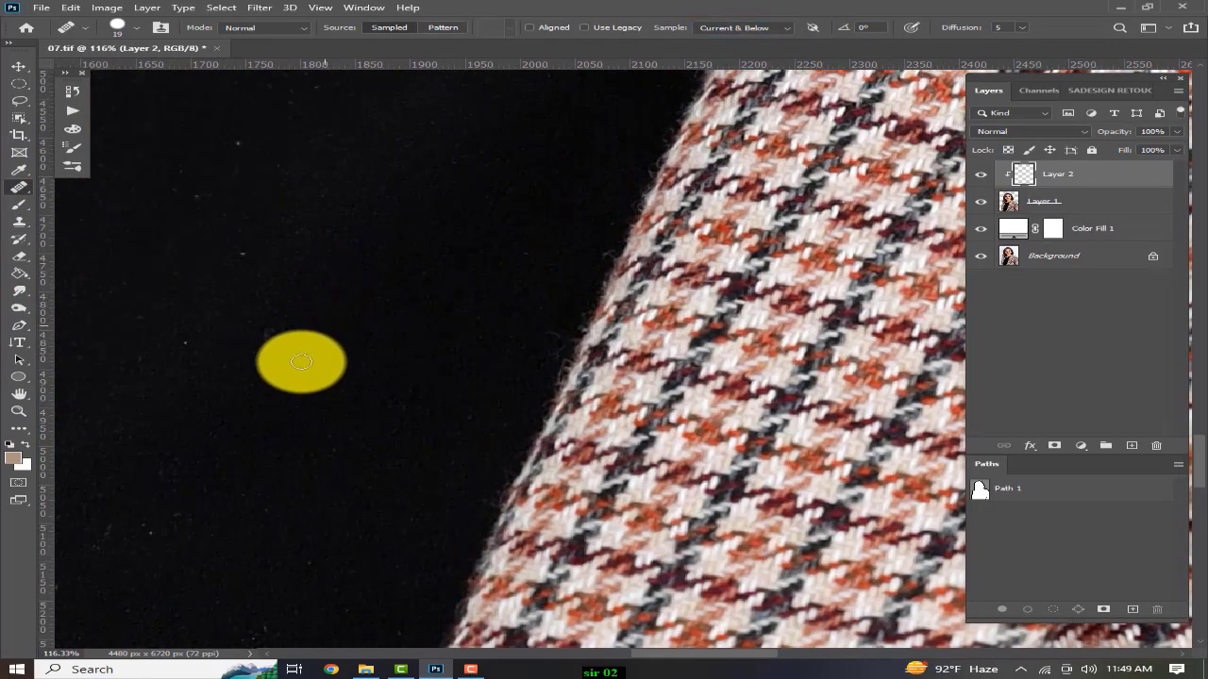
# Step: Heal the lint specks on Layer 2 across the middle of the black top, working up toward the neckline
pyautogui.scroll(2, 301, 361)
pyautogui.moveTo(168, 340); pyautogui.dragTo(742, 353)
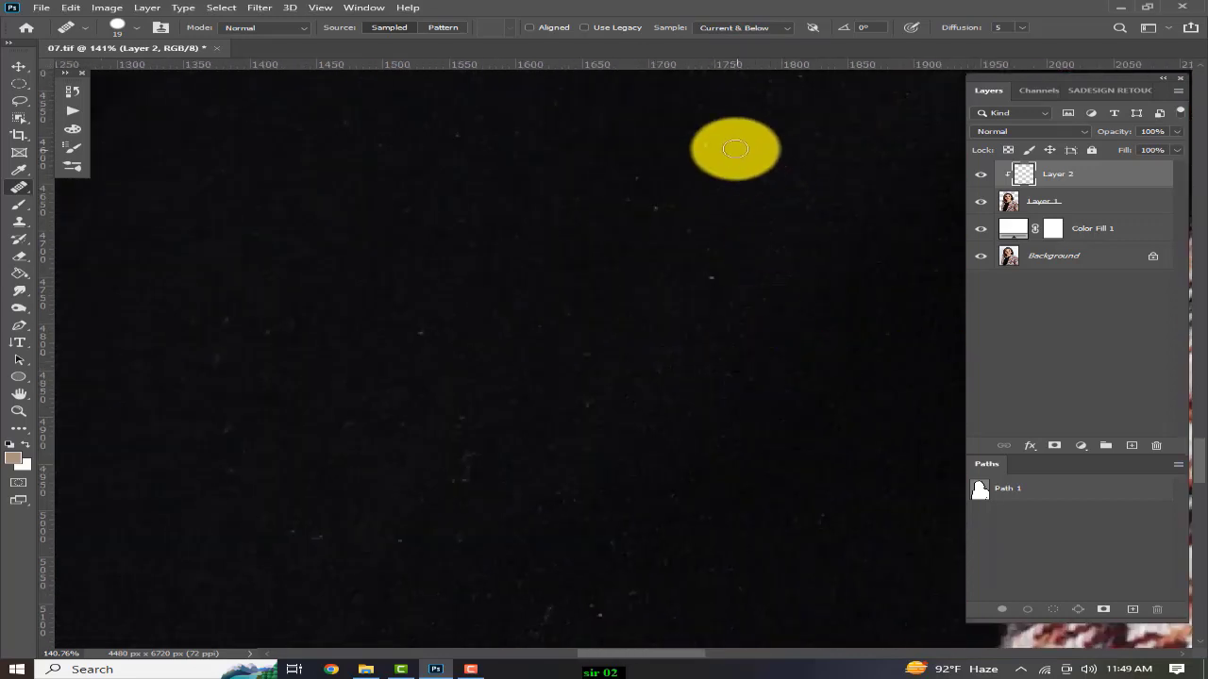
pyautogui.moveTo(721, 289); pyautogui.dragTo(481, 366)
pyautogui.moveTo(336, 240); pyautogui.dragTo(609, 415)
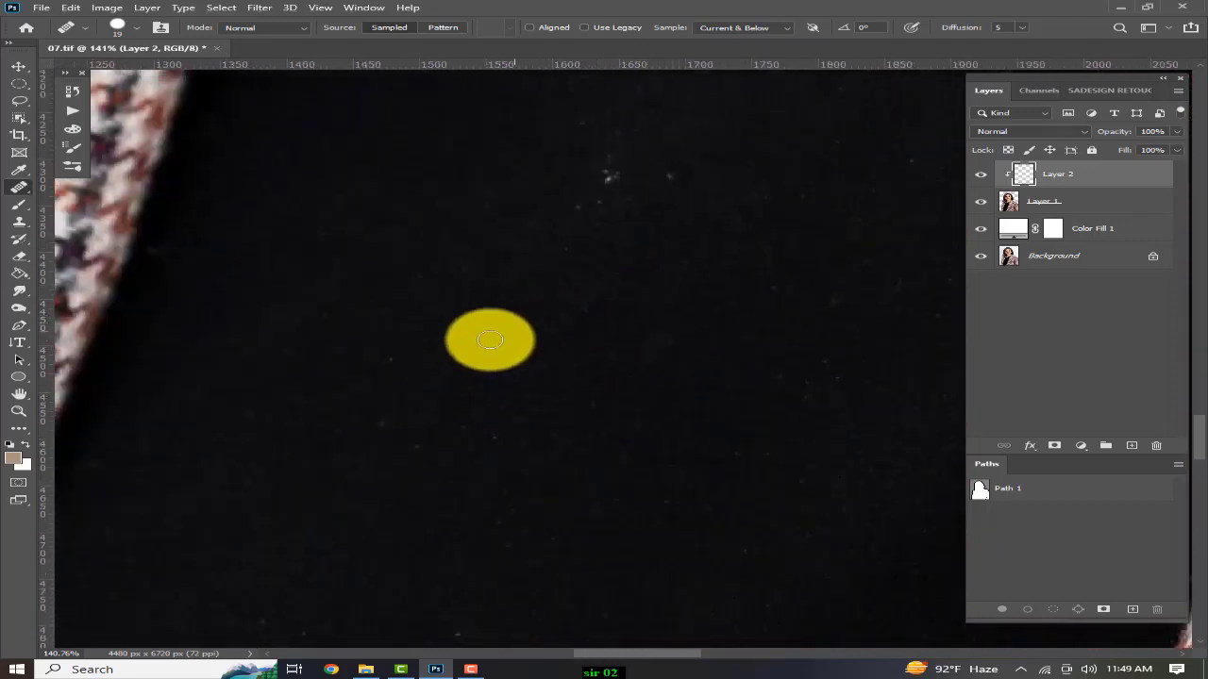
pyautogui.moveTo(374, 308); pyautogui.dragTo(280, 521)
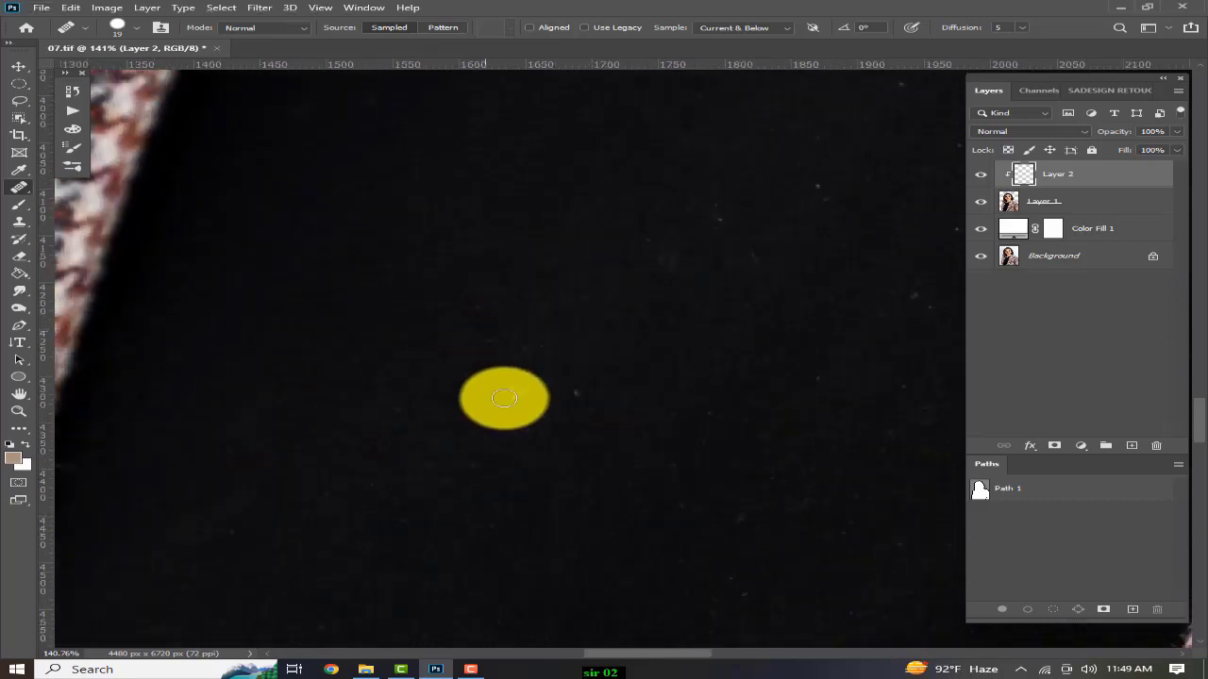
pyautogui.moveTo(639, 346); pyautogui.dragTo(429, 480)
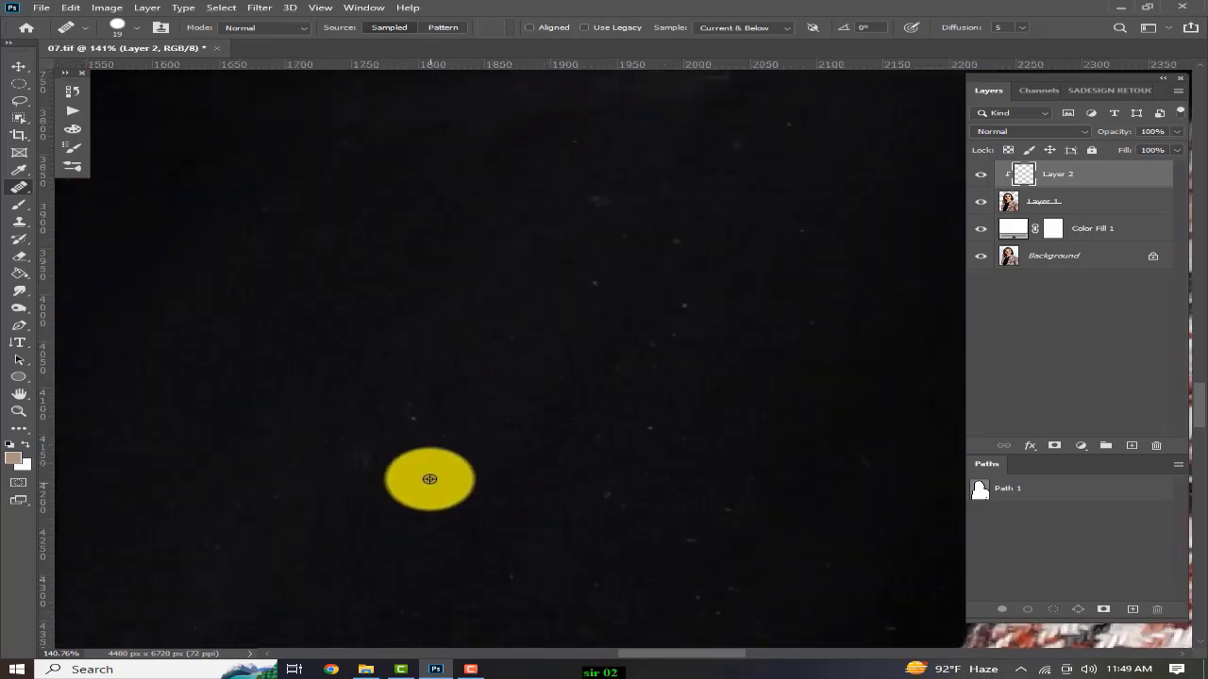
pyautogui.moveTo(360, 436); pyautogui.dragTo(281, 533)
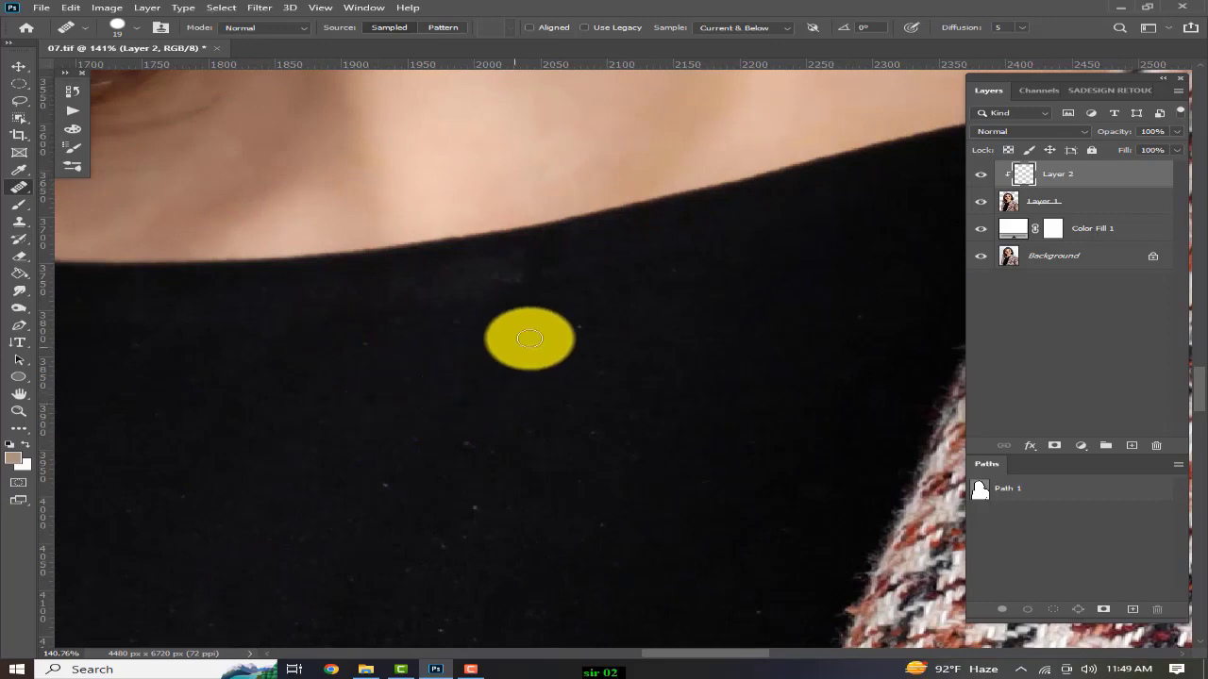
# Step: Heal the white specks on the upper chest of the black top, sampling clean fabric beside them
pyautogui.moveTo(607, 507); pyautogui.dragTo(715, 348)
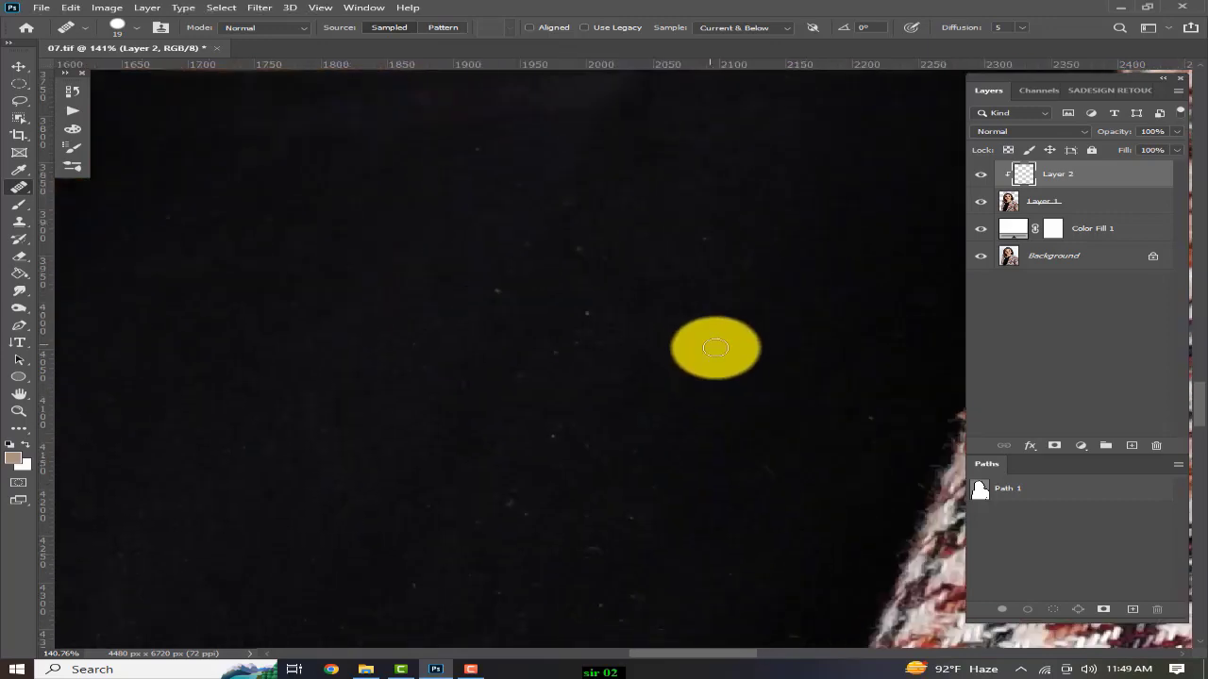
pyautogui.moveTo(740, 295); pyautogui.dragTo(596, 347)
pyautogui.moveTo(808, 240); pyautogui.dragTo(732, 265)
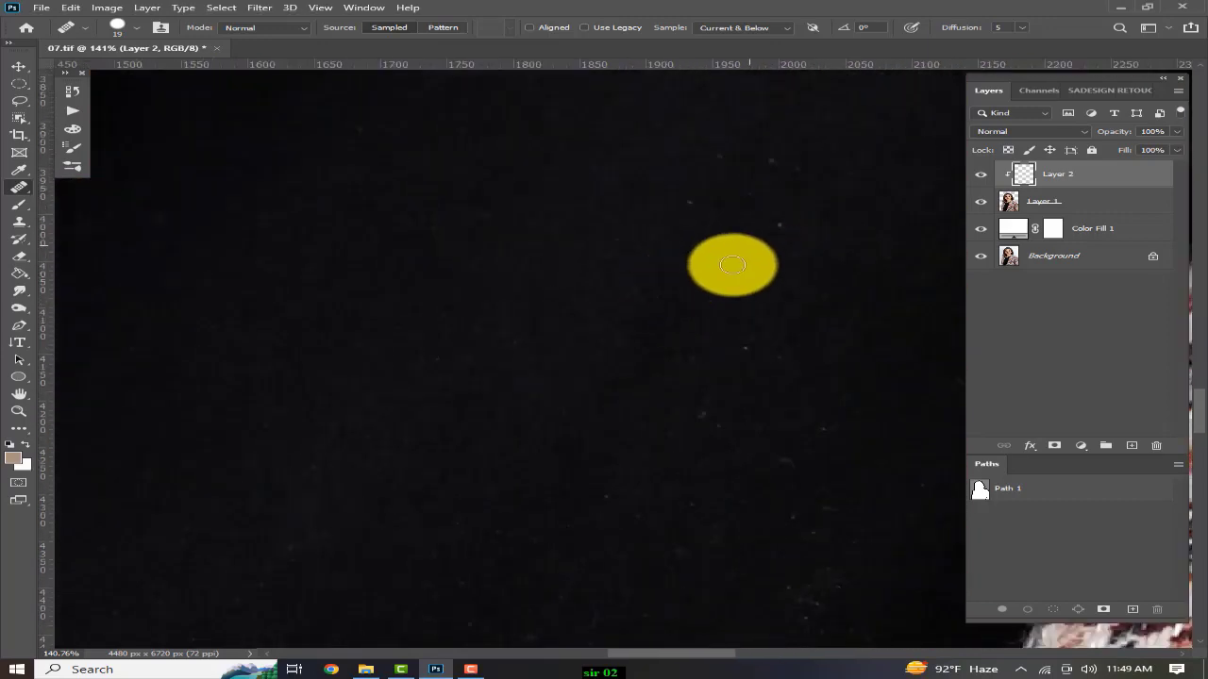
pyautogui.keyDown('alt'); pyautogui.click(709, 199); pyautogui.keyUp('alt')
pyautogui.click(770, 160)
pyautogui.moveTo(783, 160); pyautogui.dragTo(421, 404)
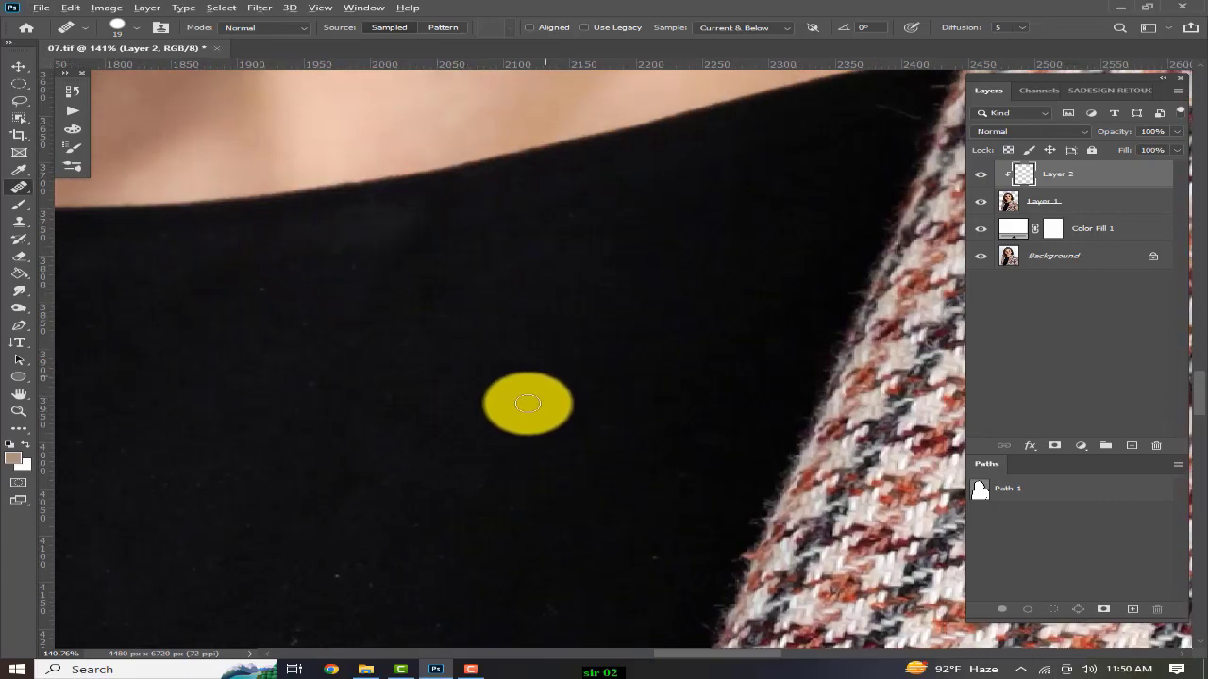
# Step: Heal the white specks on the black top beside the jacket lapel, working from below the neckline down to the waist
pyautogui.moveTo(127, 410); pyautogui.dragTo(180, 161)
pyautogui.keyDown('alt'); pyautogui.click(327, 326); pyautogui.keyUp('alt')
pyautogui.moveTo(430, 271)
pyautogui.mouseDown()
pyautogui.moveTo(422, 324)
pyautogui.moveTo(391, 357)
pyautogui.moveTo(519, 349)
pyautogui.mouseUp()
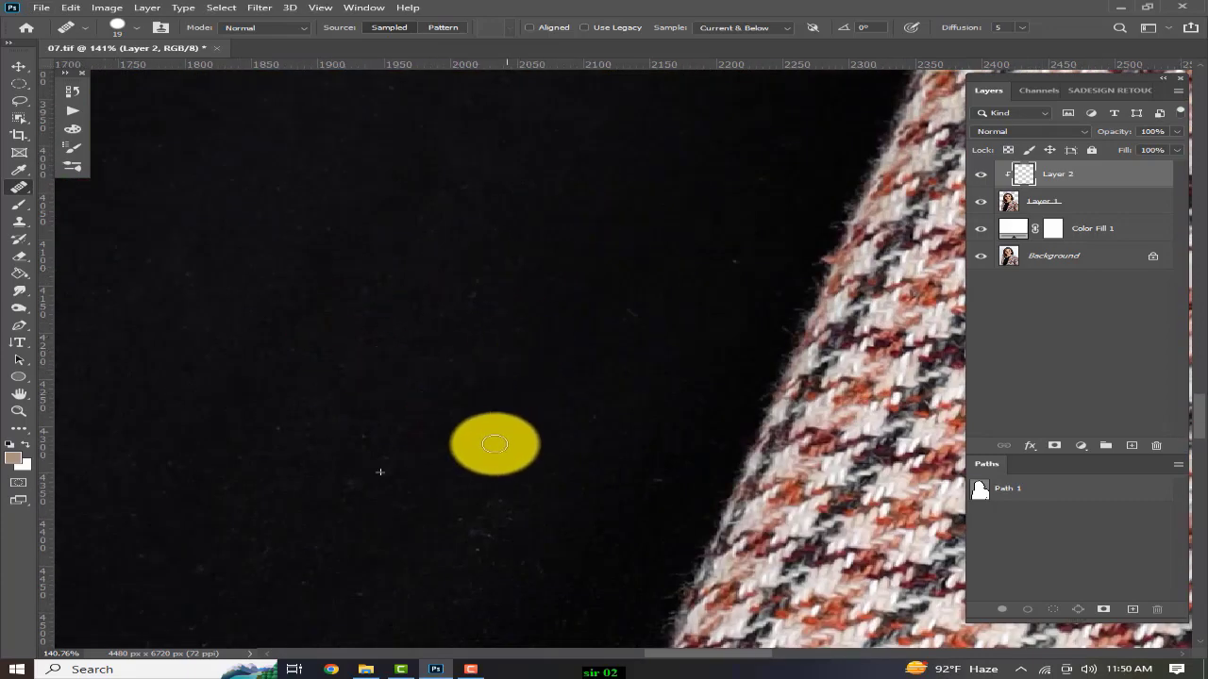
pyautogui.keyDown('alt'); pyautogui.click(604, 346); pyautogui.keyUp('alt')
pyautogui.click(731, 247)
pyautogui.moveTo(442, 410); pyautogui.dragTo(537, 155)
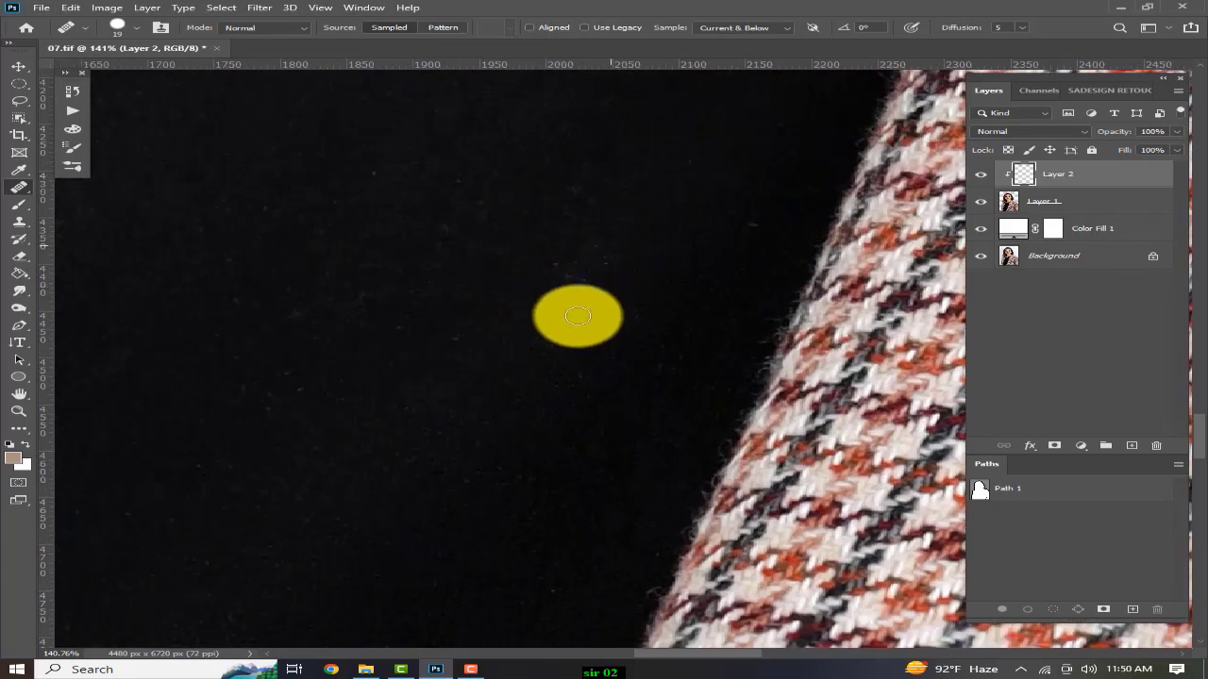
pyautogui.moveTo(286, 409); pyautogui.dragTo(507, 179)
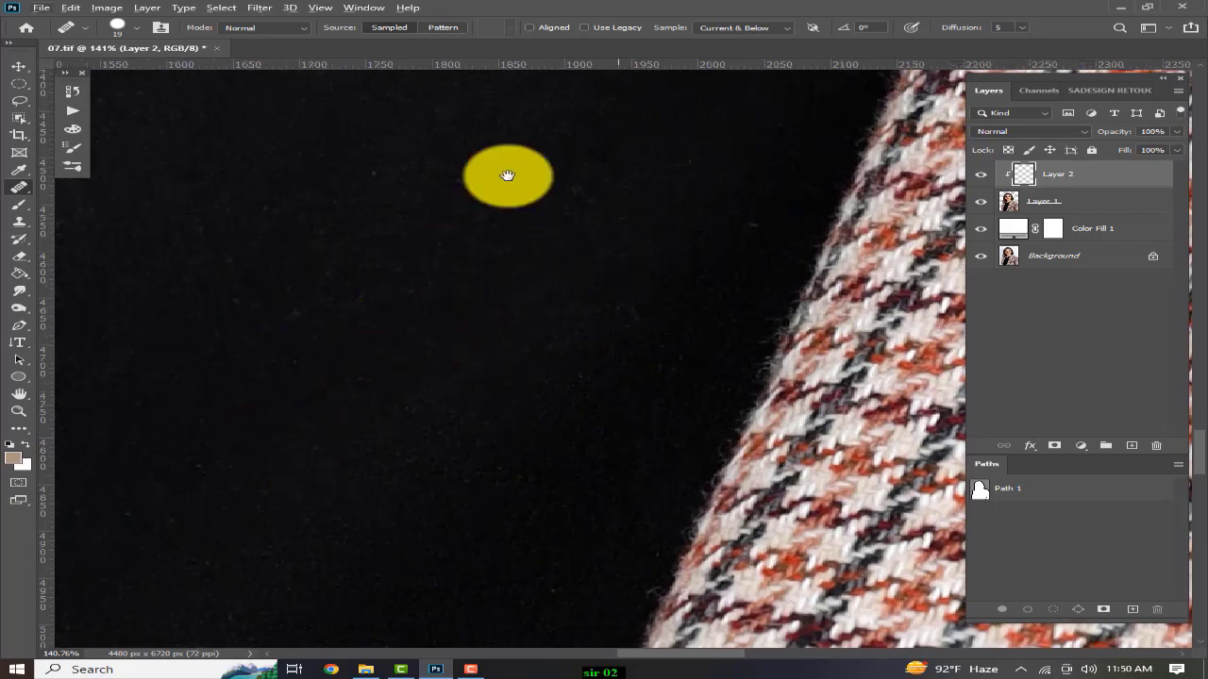
pyautogui.moveTo(353, 376); pyautogui.dragTo(499, 216)
pyautogui.moveTo(459, 448); pyautogui.dragTo(474, 264)
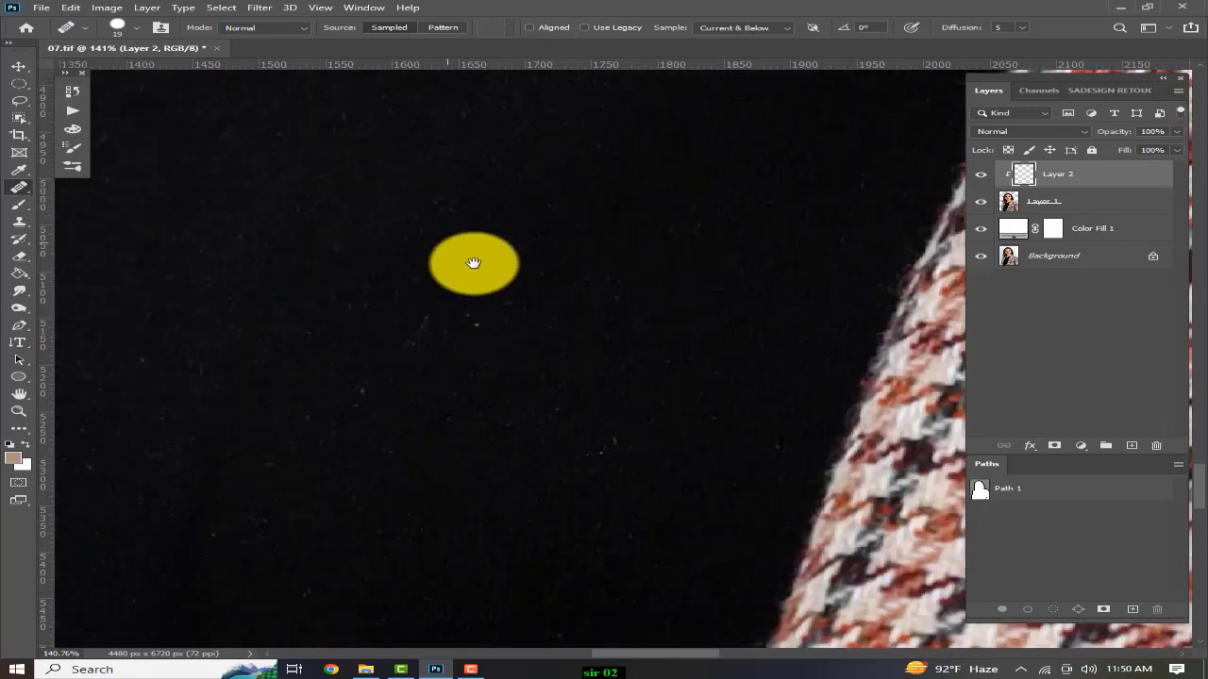
pyautogui.scroll(-1, 483, 271)
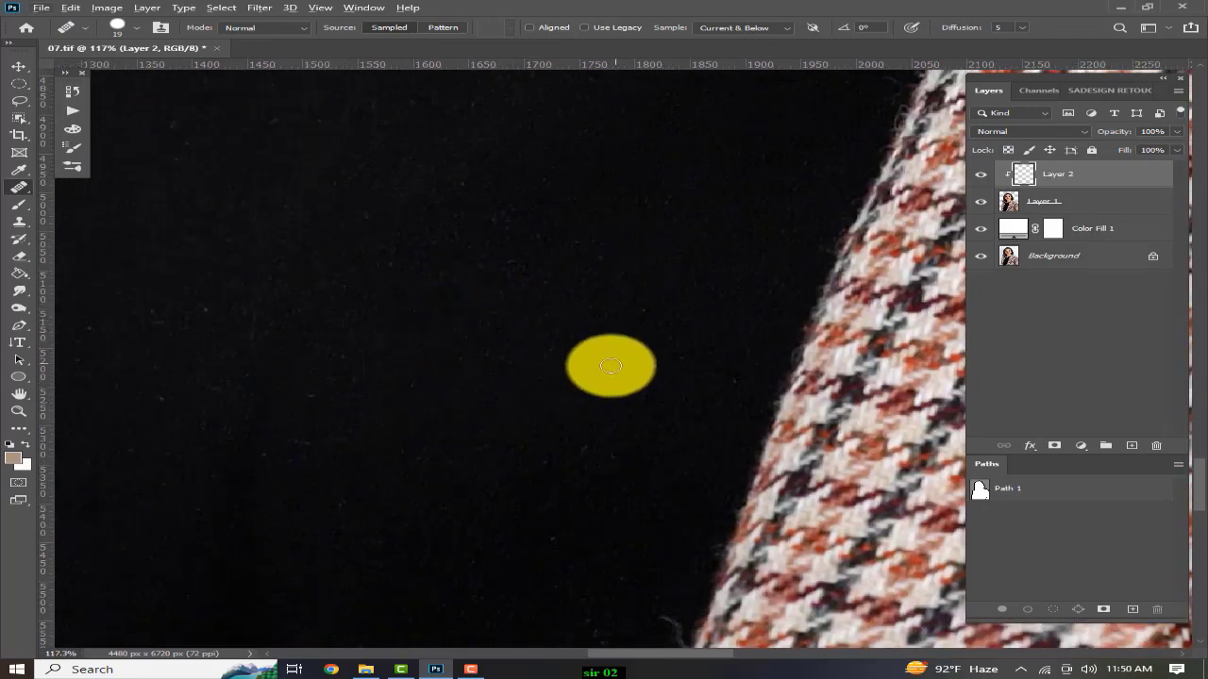
# Step: Heal the specks and the long curved fiber on the lower black top, enlarging the healing brush to 29 px
pyautogui.moveTo(423, 405); pyautogui.dragTo(638, 373)
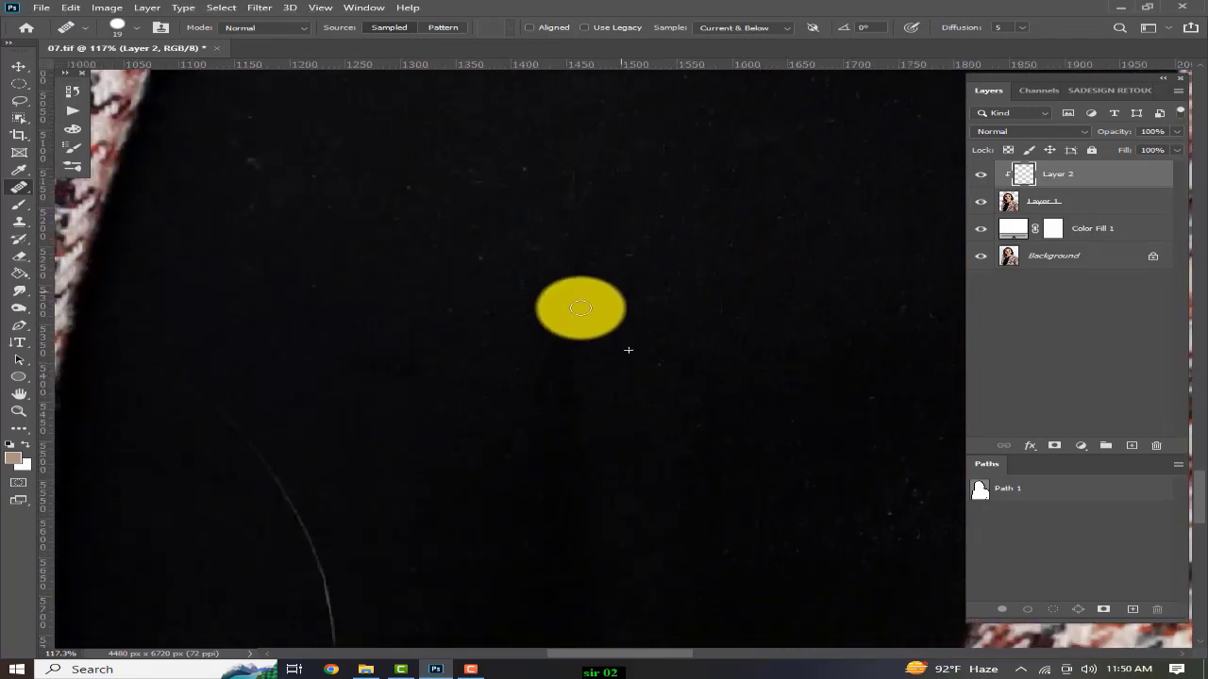
pyautogui.moveTo(580, 308); pyautogui.dragTo(602, 298)
pyautogui.moveTo(489, 375); pyautogui.dragTo(500, 374)
pyautogui.moveTo(454, 311)
pyautogui.mouseDown()
pyautogui.moveTo(474, 255)
pyautogui.moveTo(492, 248)
pyautogui.mouseUp()
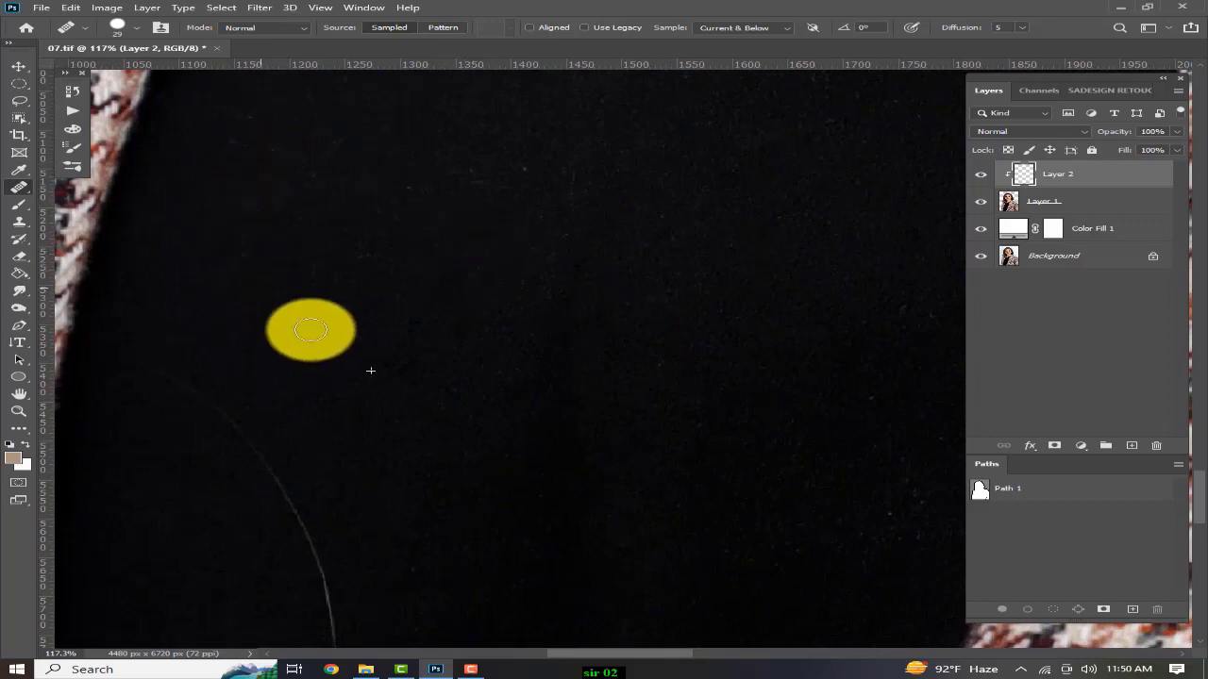
pyautogui.moveTo(311, 331); pyautogui.dragTo(344, 94)
pyautogui.moveTo(255, 154)
pyautogui.mouseDown()
pyautogui.moveTo(366, 399)
pyautogui.moveTo(372, 455)
pyautogui.mouseUp()
pyautogui.moveTo(534, 313); pyautogui.dragTo(375, 142)
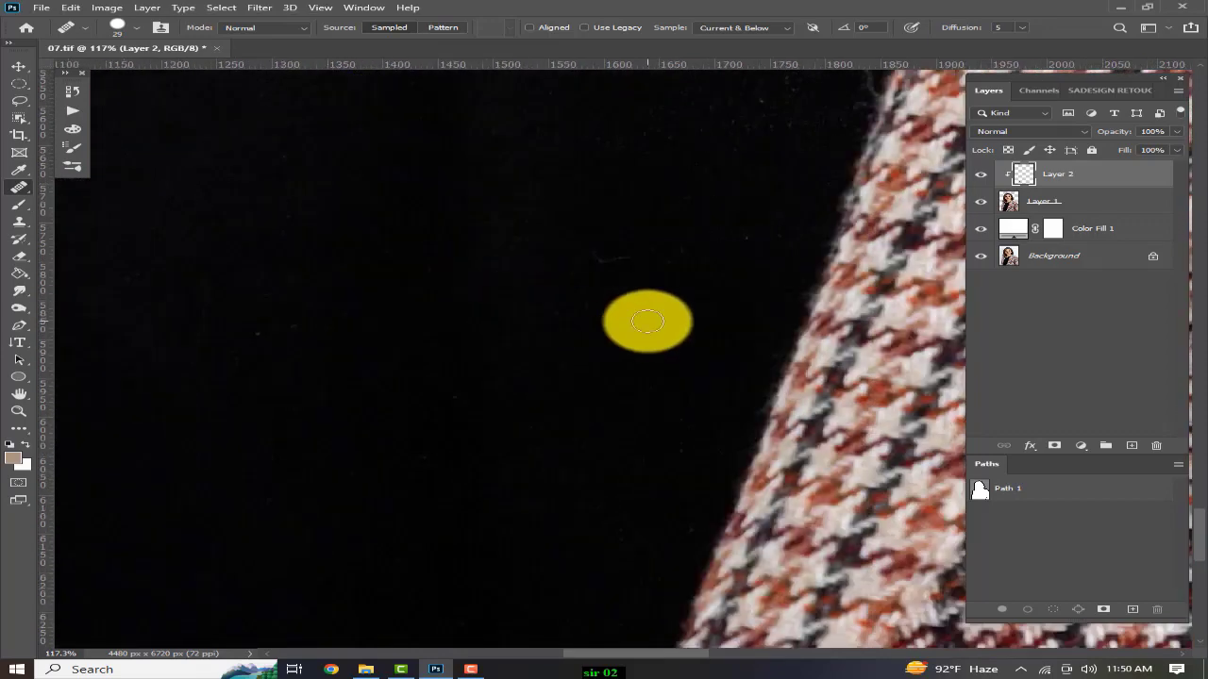
# Step: Heal the lint near the bottom of the black top beside the lapel, sampling clean dark fabric next to it
pyautogui.moveTo(647, 322); pyautogui.dragTo(413, 308)
pyautogui.keyDown('alt'); pyautogui.click(476, 287); pyautogui.keyUp('alt')
pyautogui.moveTo(520, 209)
pyautogui.mouseDown()
pyautogui.moveTo(498, 261)
pyautogui.moveTo(604, 237)
pyautogui.mouseUp()
pyautogui.keyDown('alt'); pyautogui.click(519, 251); pyautogui.keyUp('alt')
pyautogui.moveTo(517, 141); pyautogui.dragTo(402, 277)
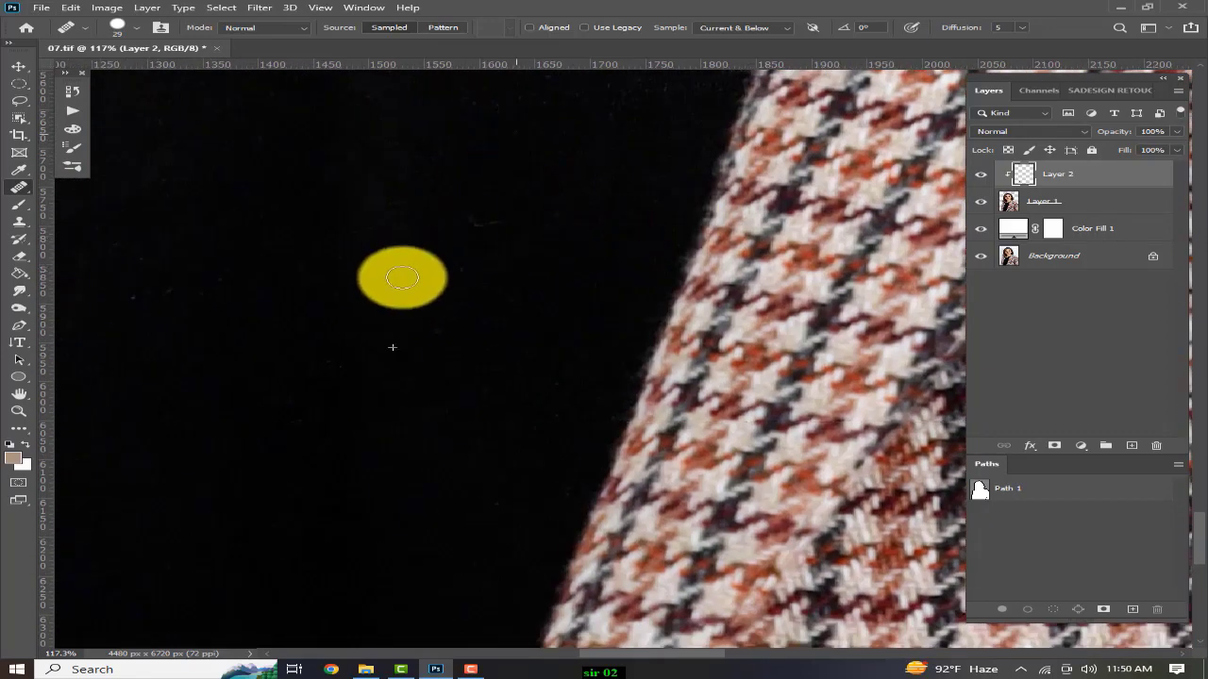
pyautogui.moveTo(372, 334); pyautogui.dragTo(751, 398)
# Step: Heal the remaining specks across the middle of the black top, moving back up toward the neckline
pyautogui.moveTo(617, 237); pyautogui.dragTo(506, 482)
pyautogui.scroll(-2, 564, 495)
pyautogui.moveTo(660, 311); pyautogui.dragTo(589, 414)
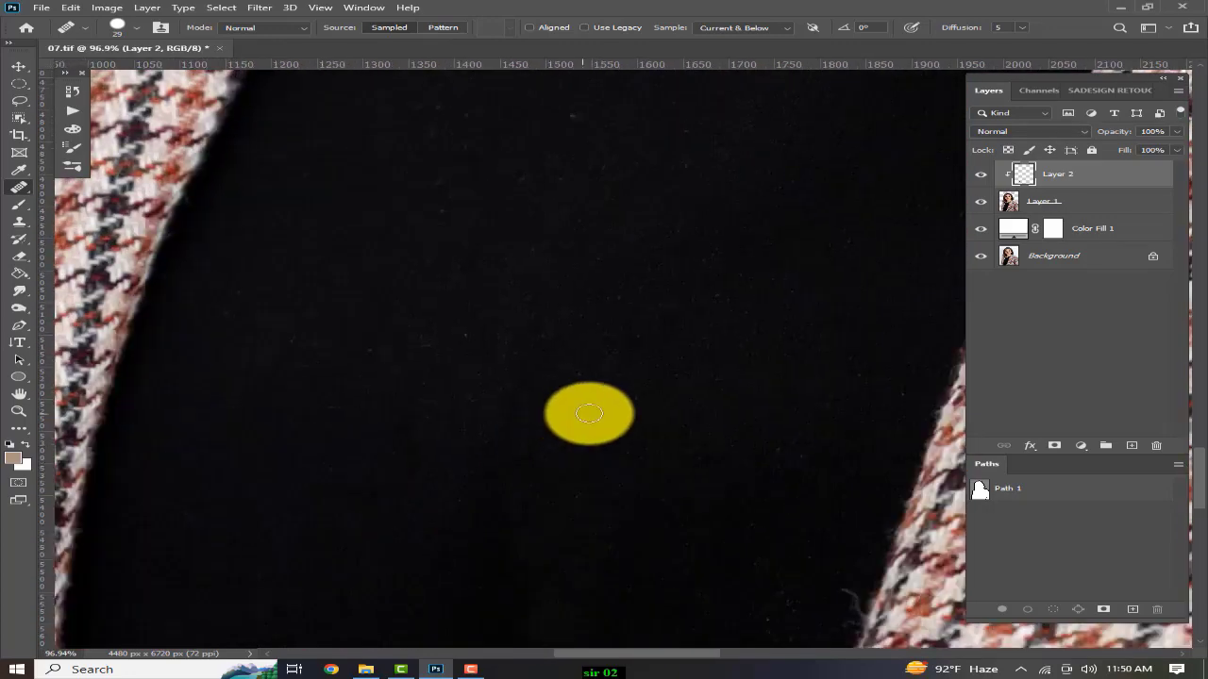
pyautogui.click(466, 335)
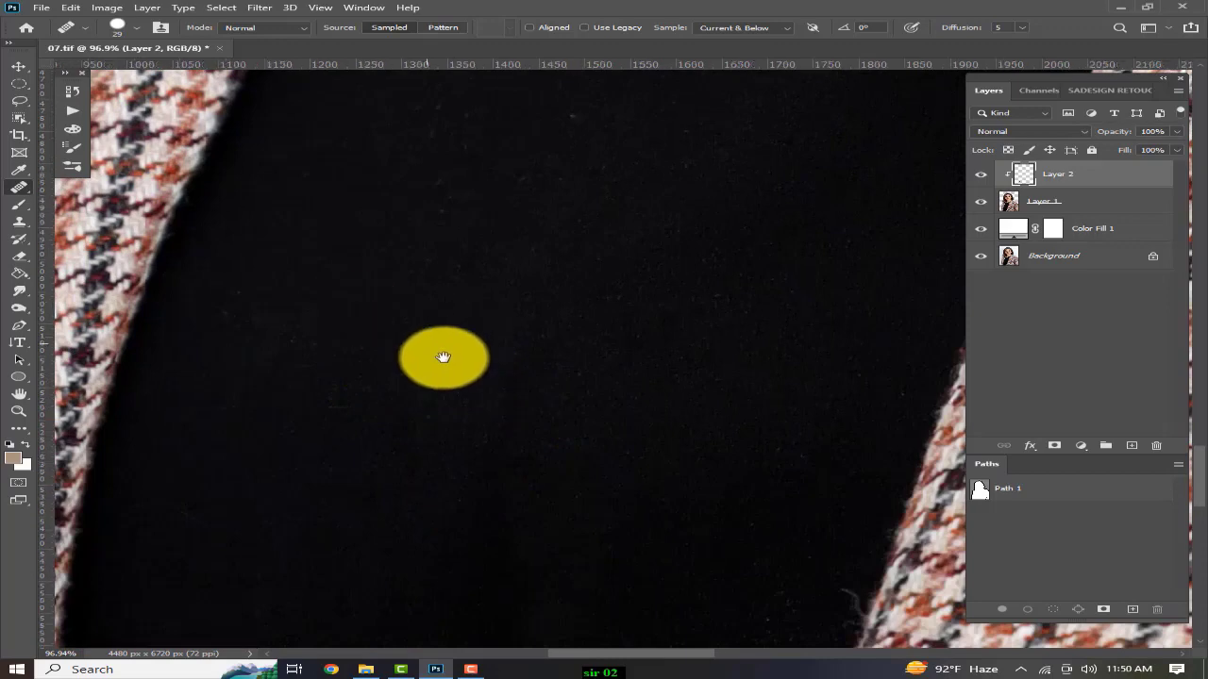
pyautogui.moveTo(443, 357); pyautogui.dragTo(572, 462)
pyautogui.moveTo(870, 245); pyautogui.dragTo(511, 388)
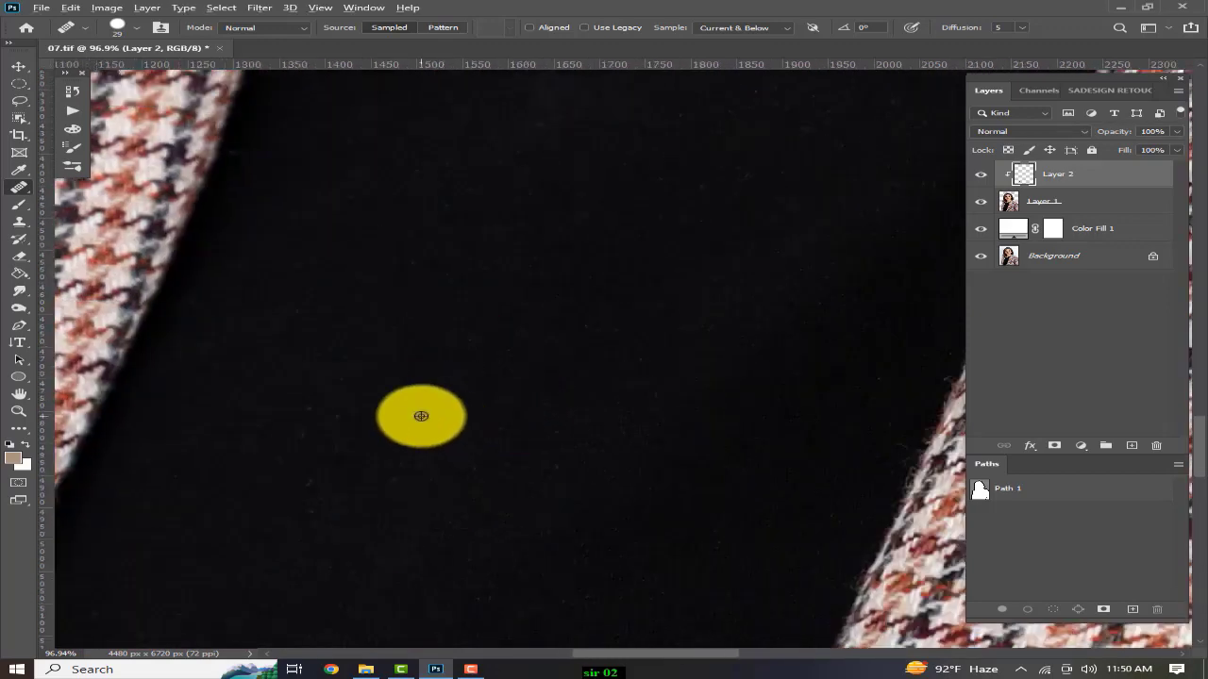
pyautogui.moveTo(603, 123); pyautogui.dragTo(329, 442)
pyautogui.moveTo(477, 378); pyautogui.dragTo(316, 618)
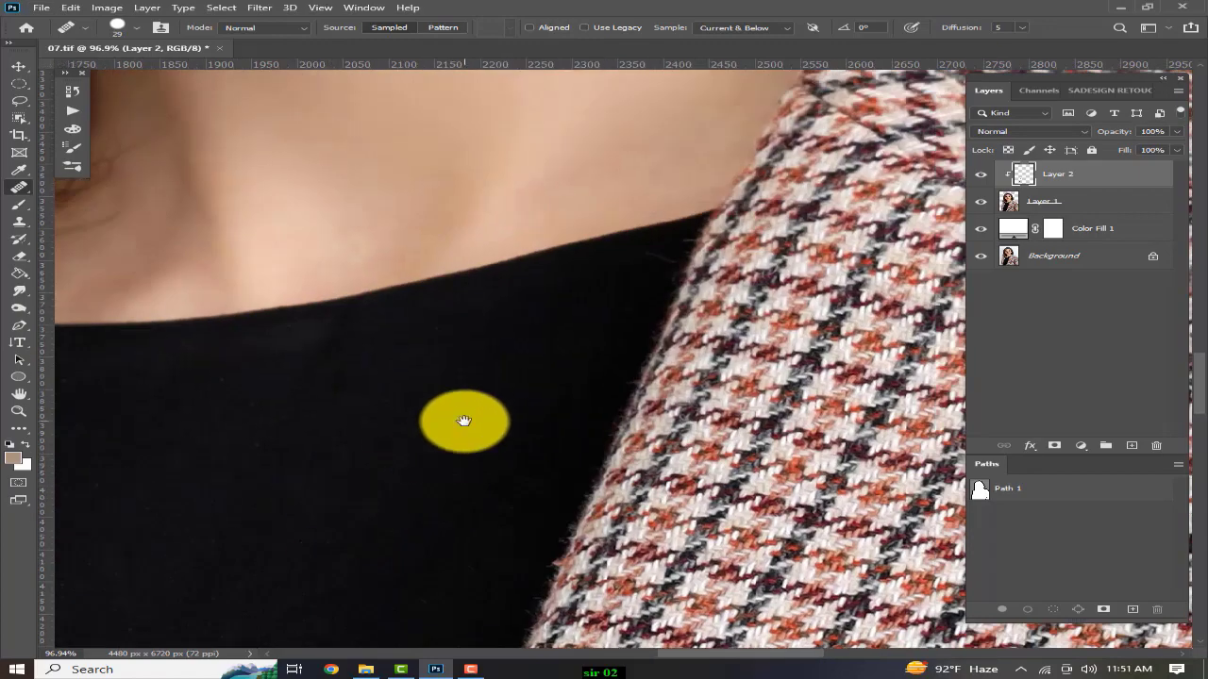
# Step: Heal the small white speck in the eyebrow on the image's right side with a 13 px brush
pyautogui.moveTo(510, 326); pyautogui.dragTo(354, 604)
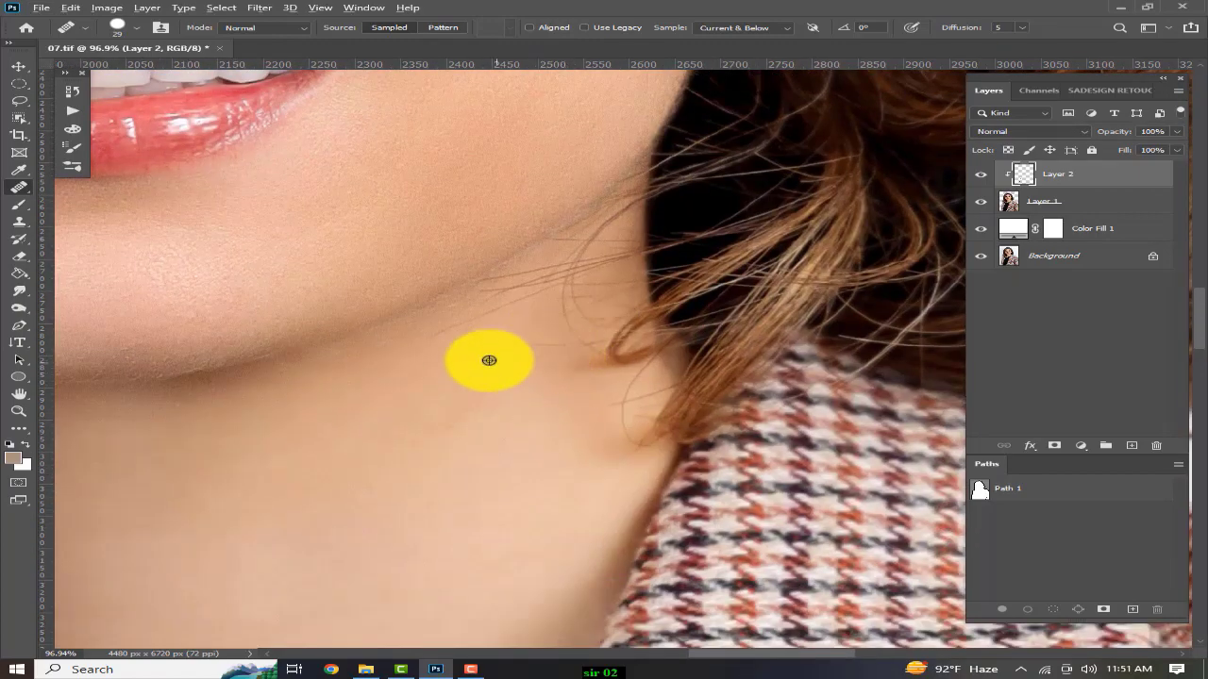
pyautogui.moveTo(378, 393); pyautogui.dragTo(741, 637)
pyautogui.moveTo(444, 418); pyautogui.dragTo(304, 646)
pyautogui.scroll(1, 568, 459)
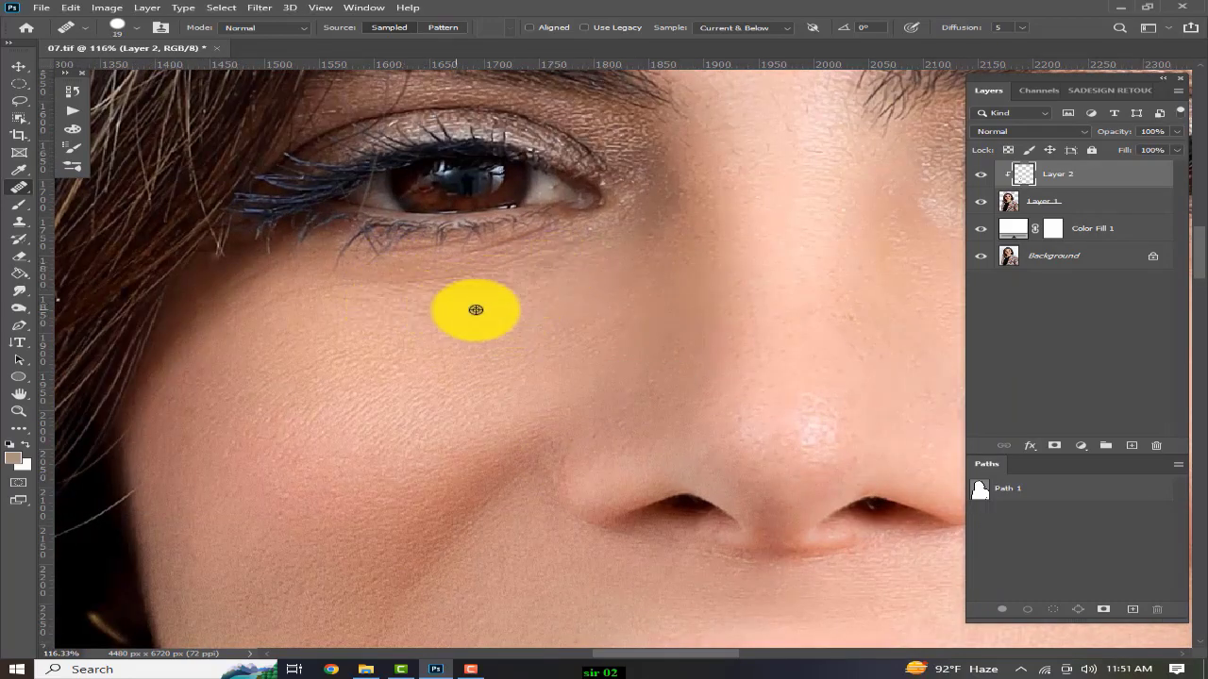
pyautogui.moveTo(593, 230); pyautogui.dragTo(278, 424)
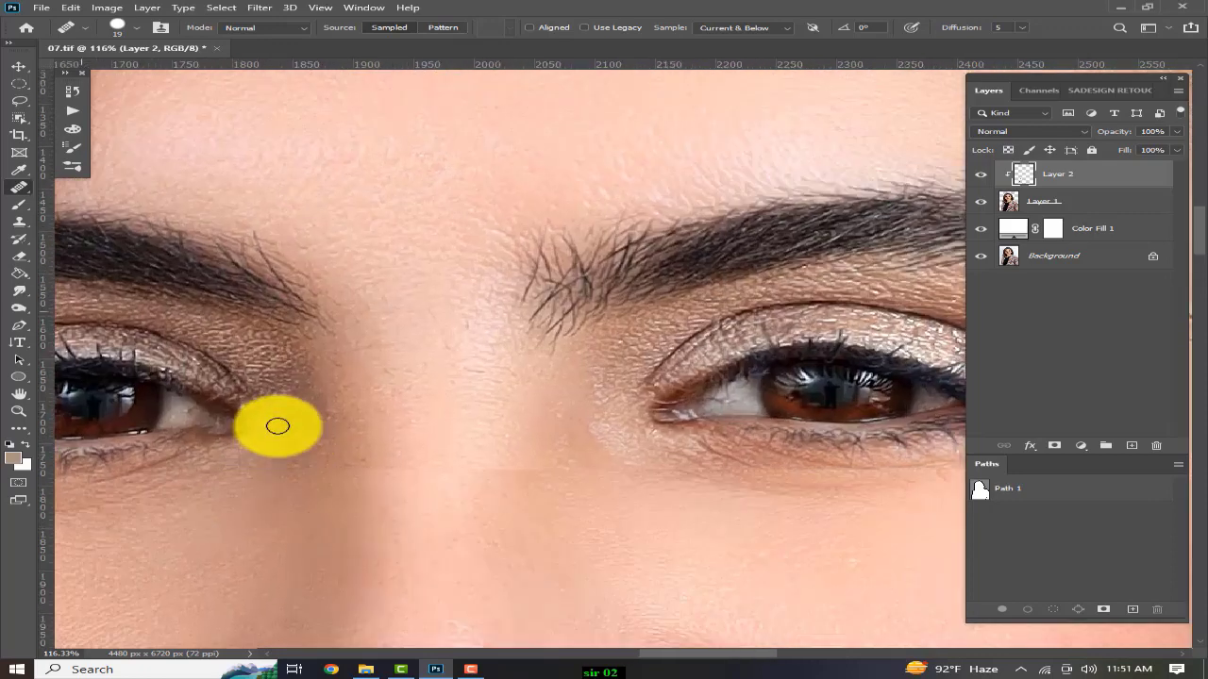
pyautogui.scroll(2, 277, 423)
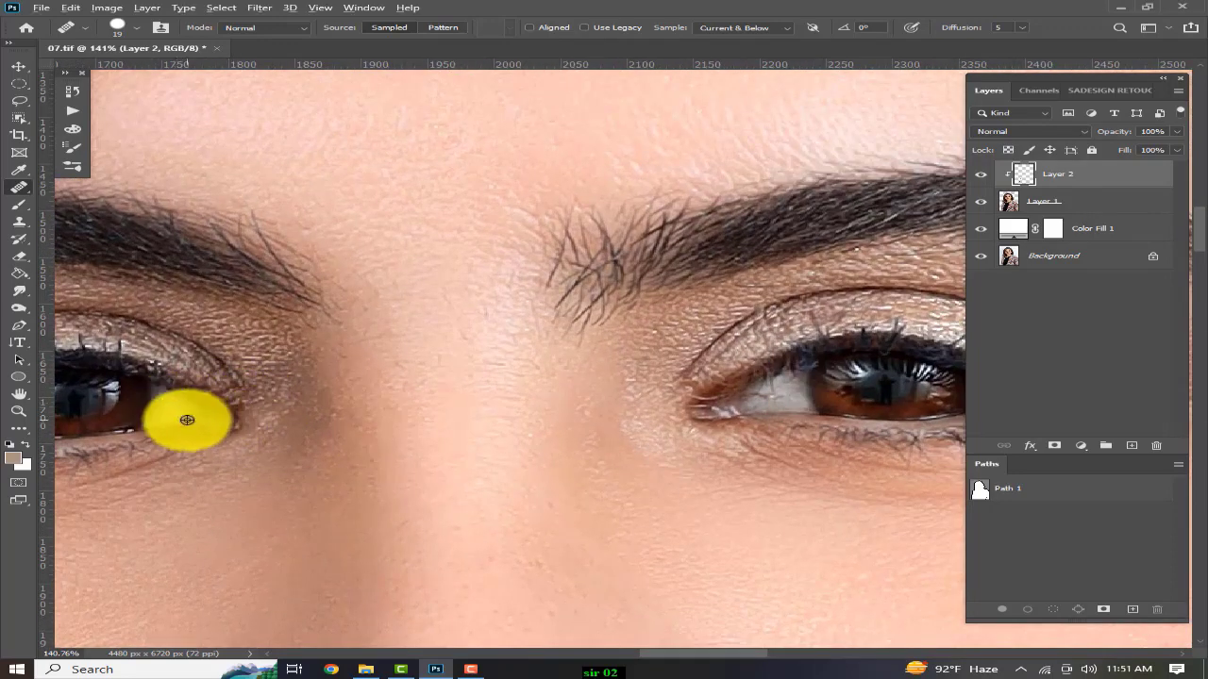
pyautogui.hscroll(4, 656, 490)
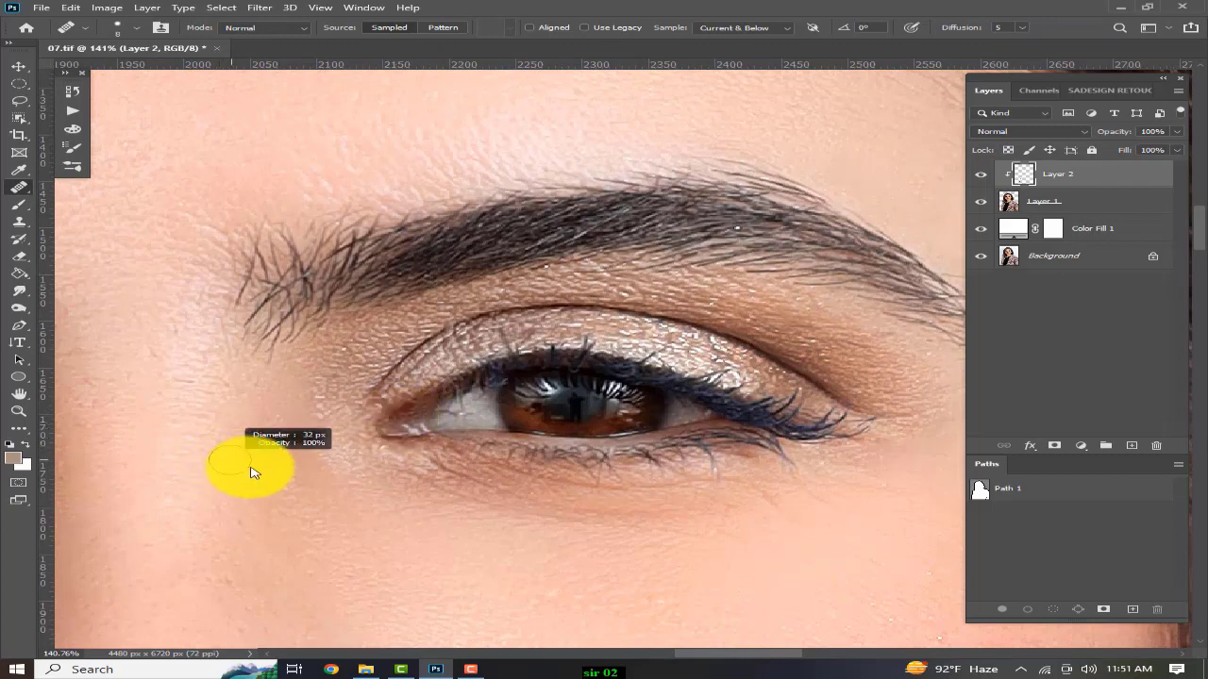
pyautogui.hscroll(4, 603, 374)
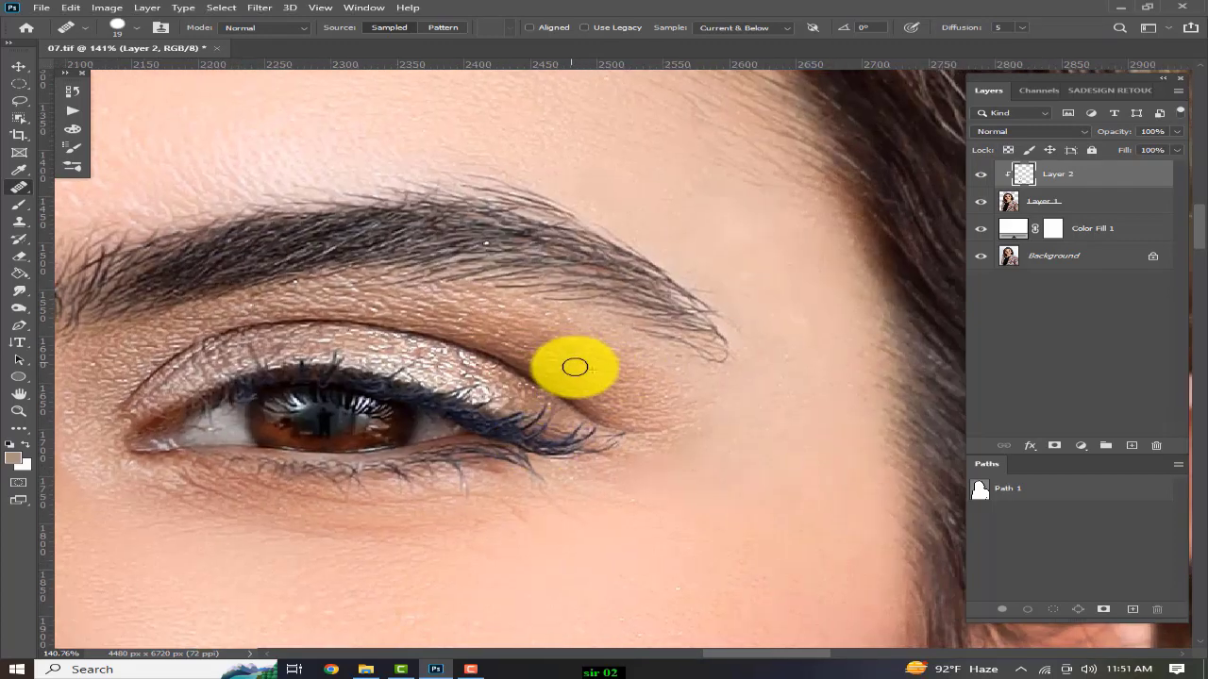
pyautogui.keyDown('alt'); pyautogui.rightClick(524, 254); pyautogui.keyUp('alt')
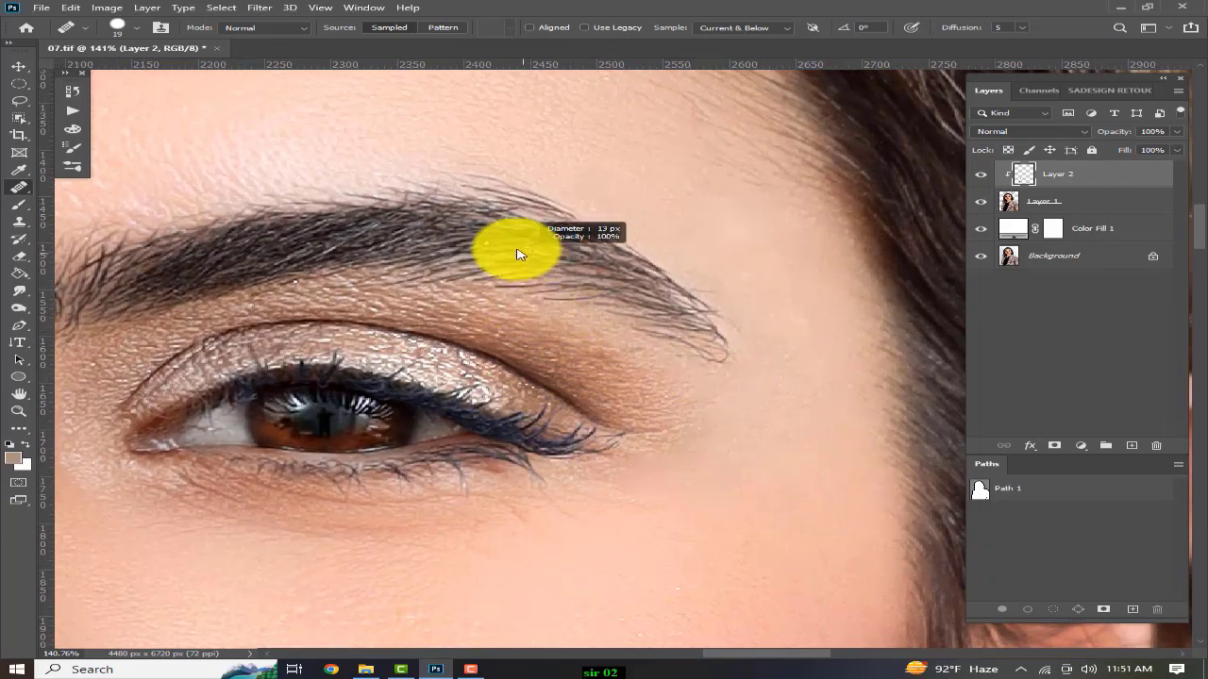
pyautogui.click(485, 244)
# Step: Examine the forehead, hairline and the rest of the portrait for remaining specks and stray hairs
pyautogui.scroll(-3, 614, 296)
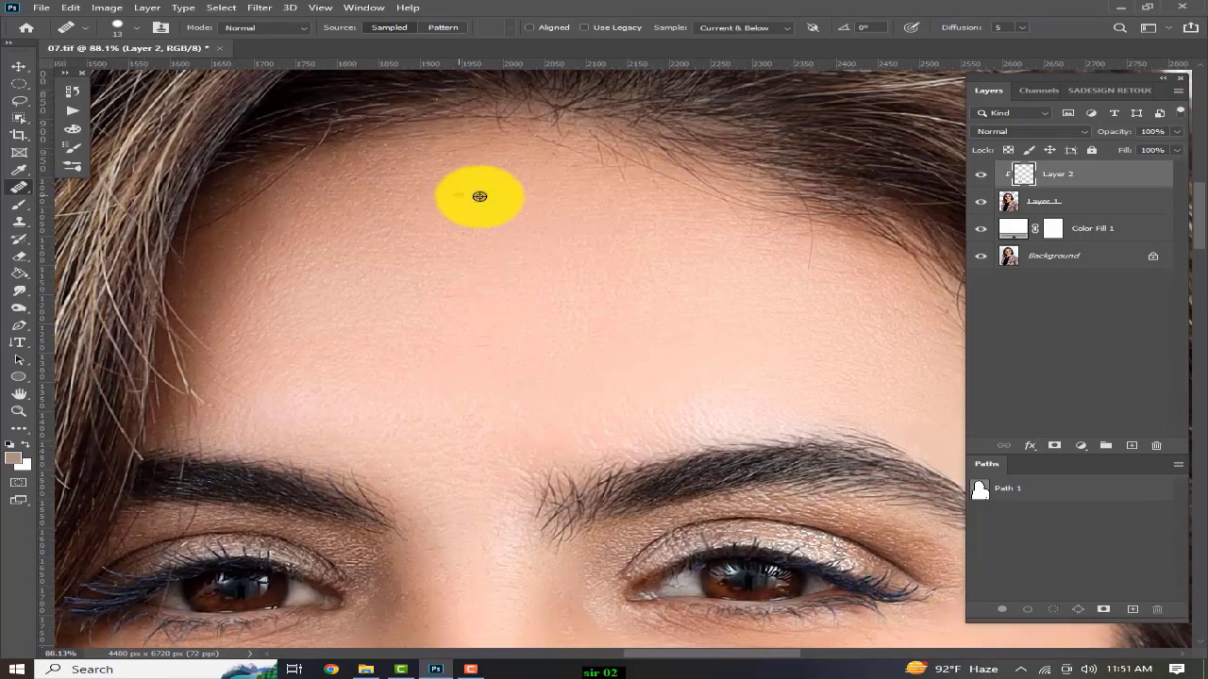
pyautogui.scroll(-4, 569, 286)
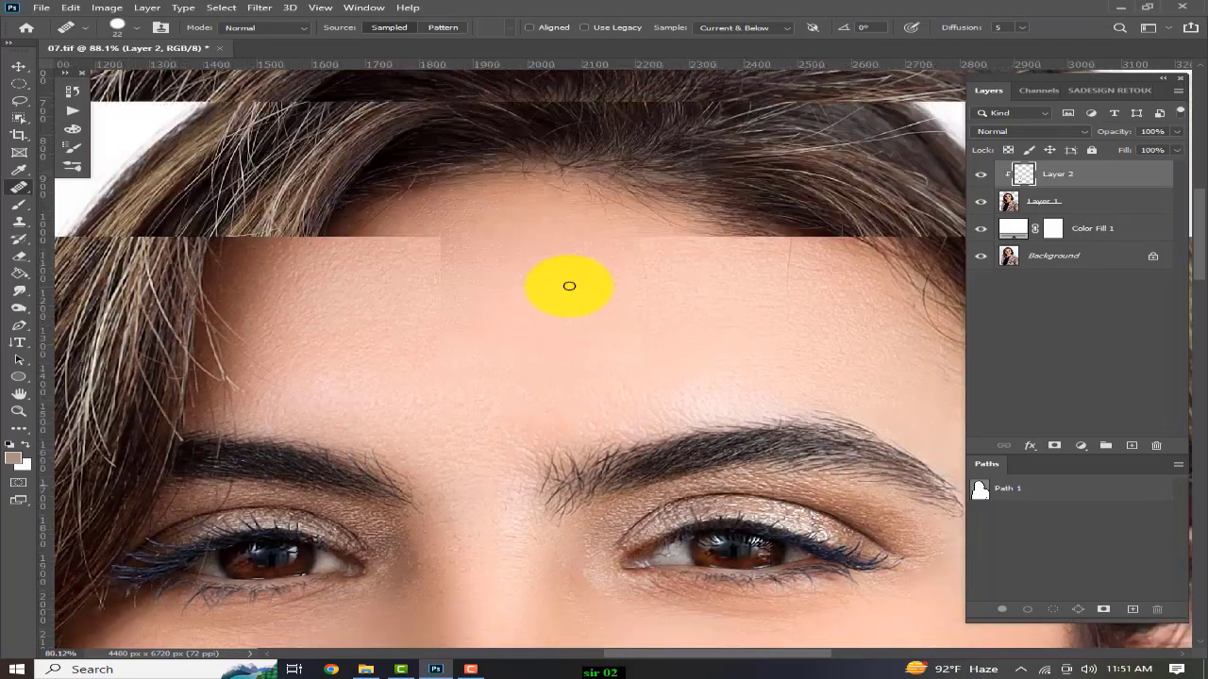
pyautogui.moveTo(355, 400); pyautogui.dragTo(641, 123)
pyautogui.moveTo(642, 613); pyautogui.dragTo(566, 132)
pyautogui.moveTo(604, 595); pyautogui.dragTo(569, 132)
pyautogui.moveTo(634, 585); pyautogui.dragTo(617, 383)
pyautogui.scroll(-9, 617, 383)
pyautogui.press('p')
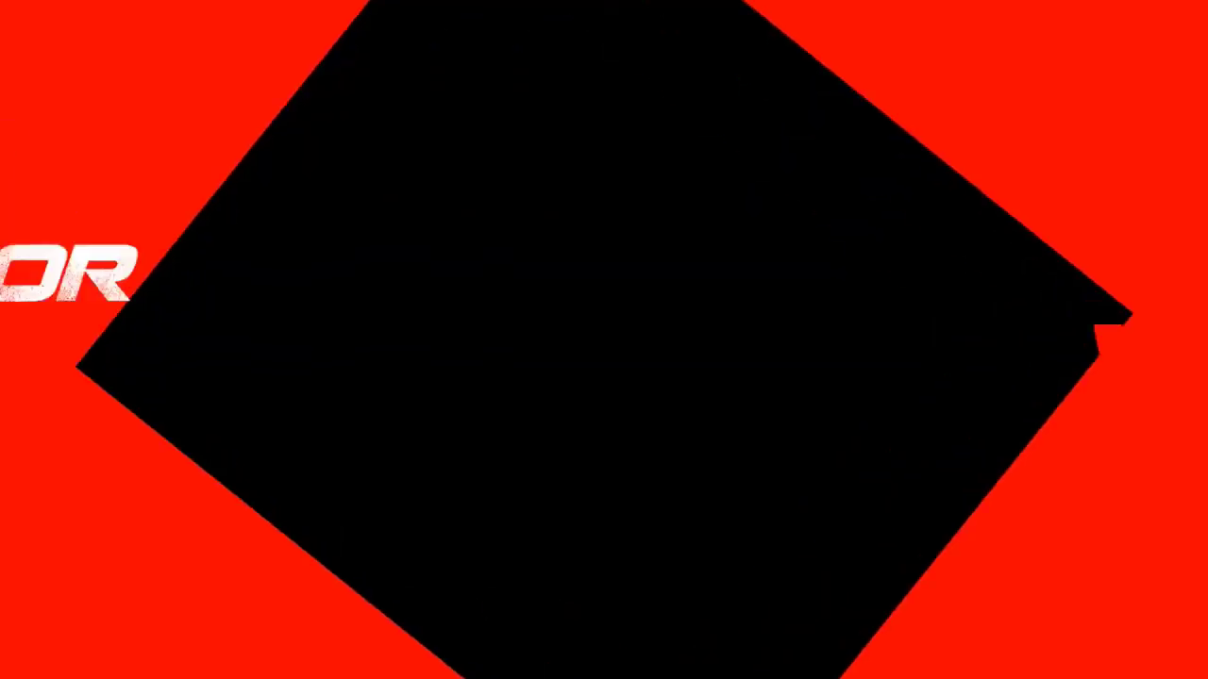